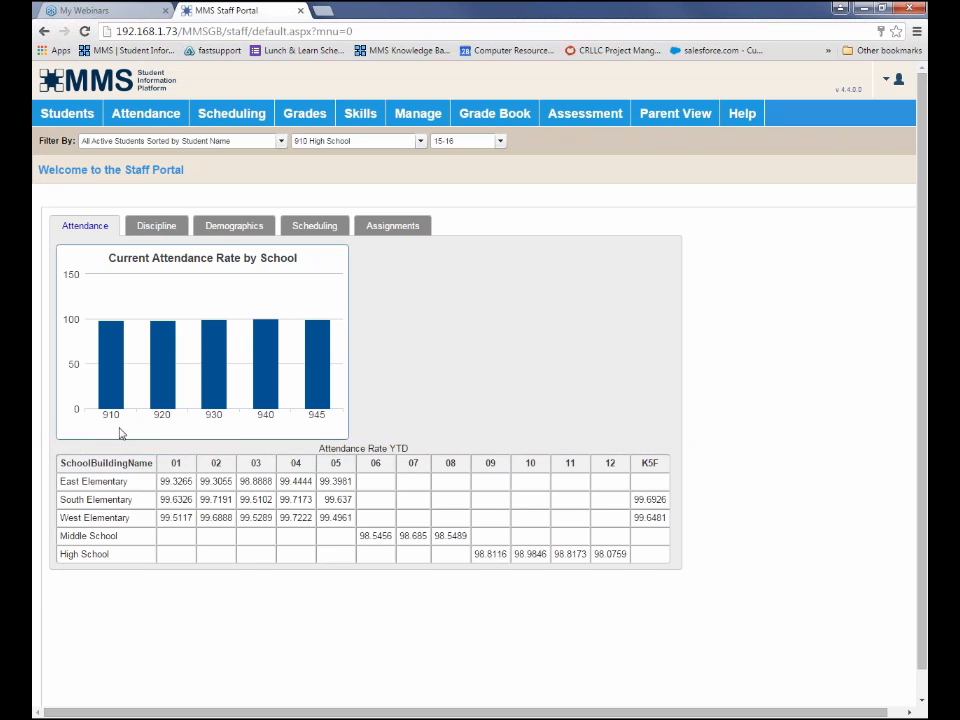
# Step: Examine the Discipline dashboard's infraction charts, from year of graduation through homeroom teacher
pyautogui.moveTo(111, 398)
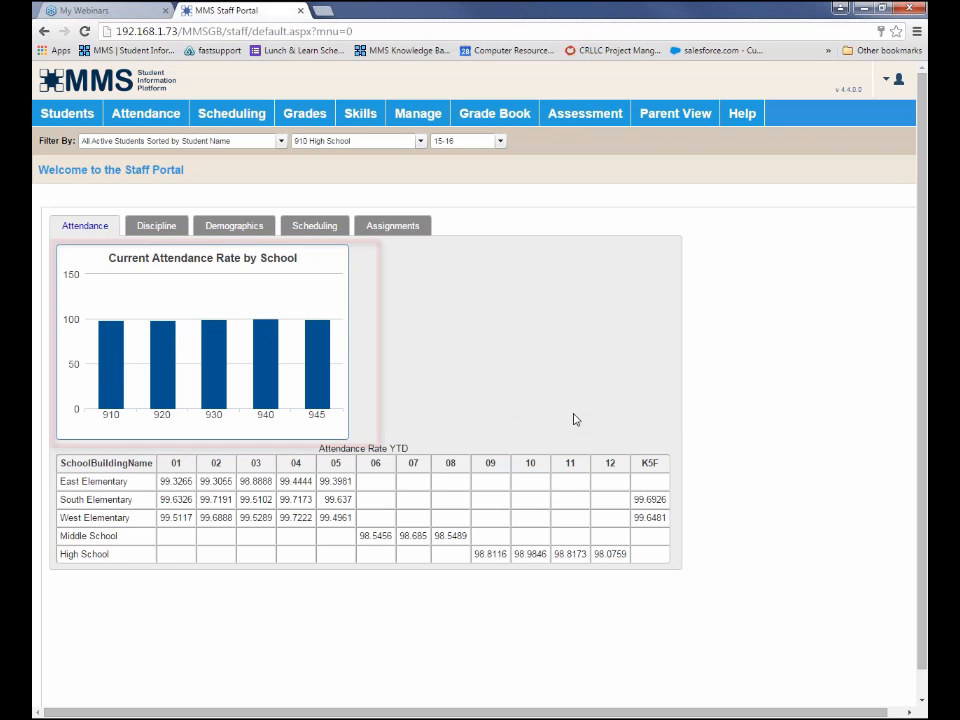
pyautogui.click(157, 227)
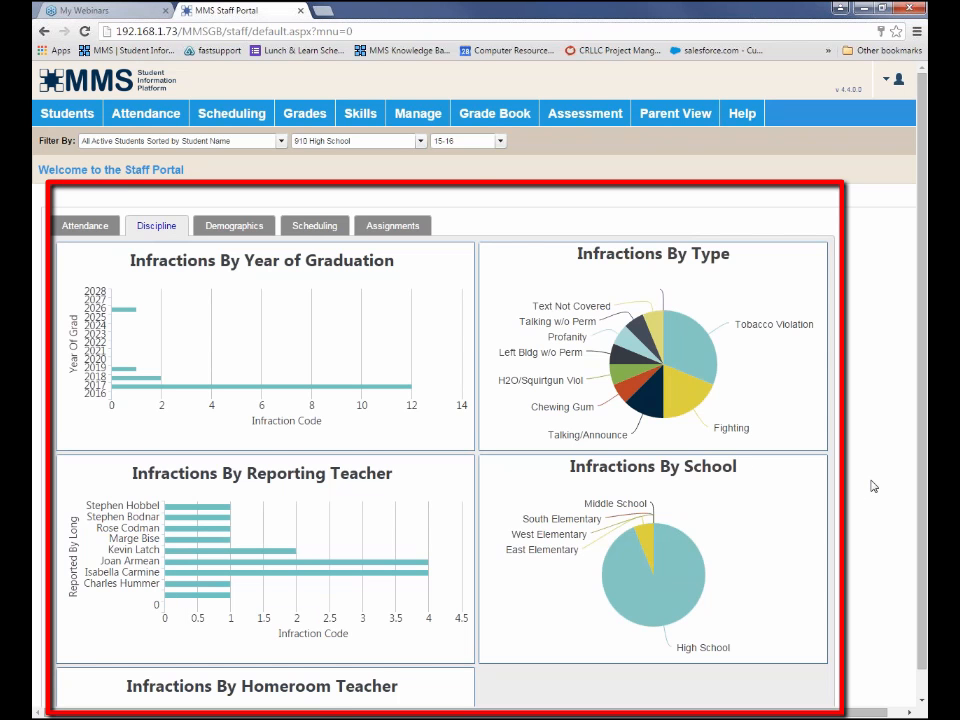
pyautogui.scroll(-2, 898, 421)
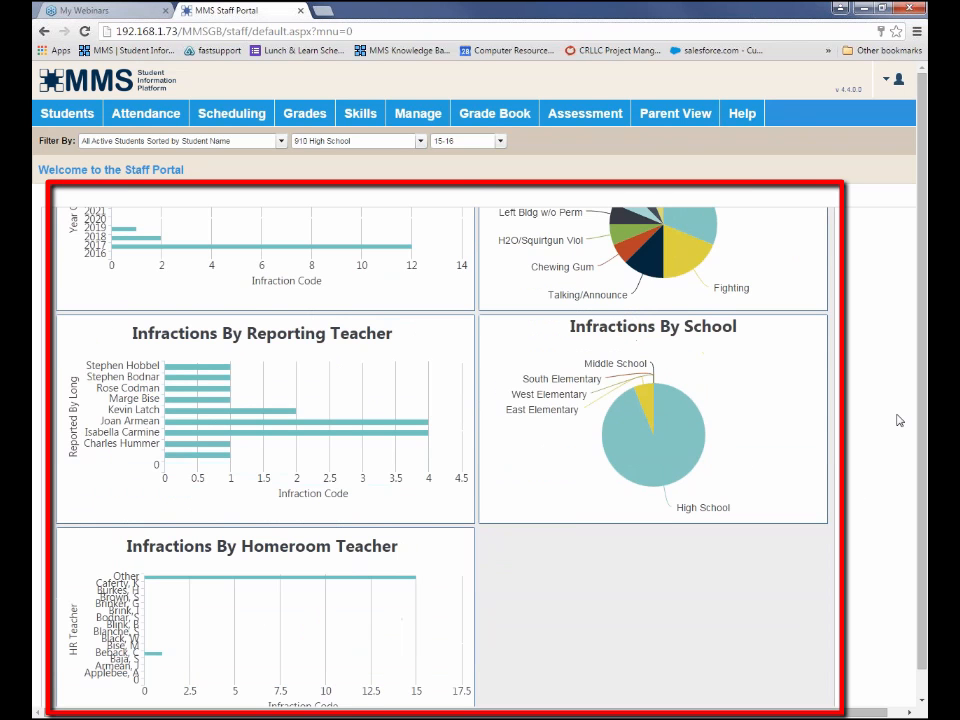
pyautogui.scroll(-1, 898, 421)
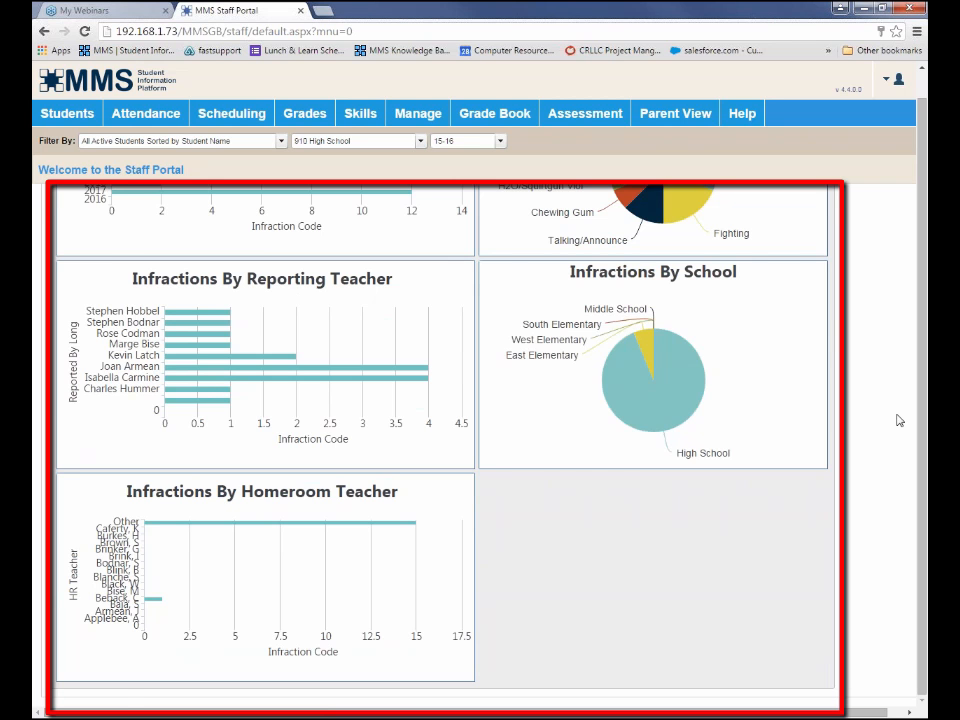
pyautogui.scroll(3, 898, 421)
pyautogui.scroll(-3, 898, 421)
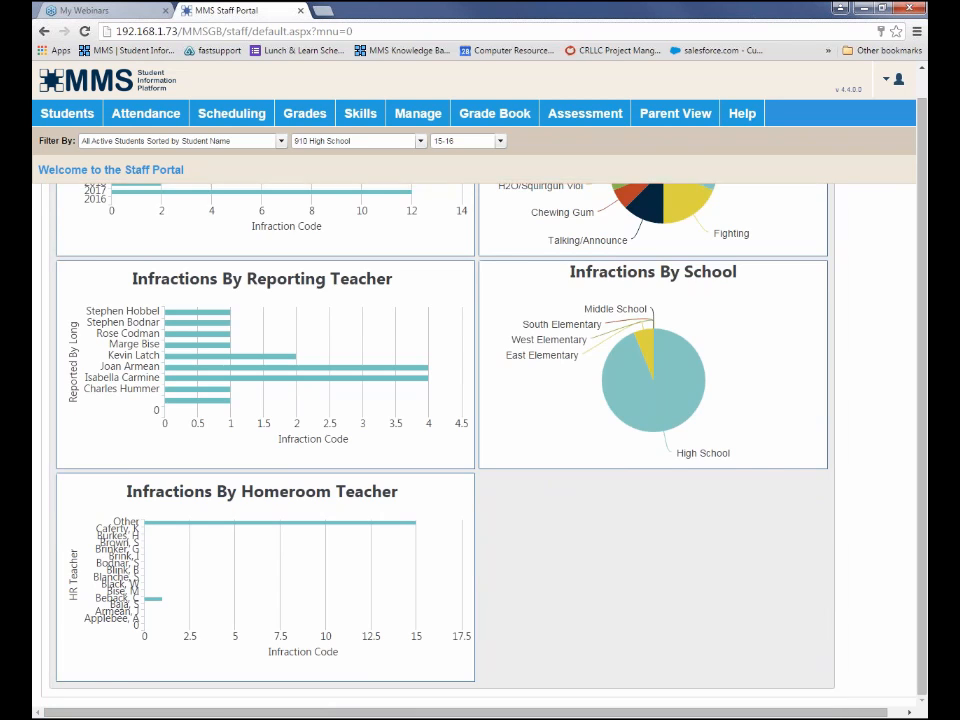
pyautogui.scroll(3, 440, 450)
# Step: Show the Demographics dashboard and examine the chart of active students by school
pyautogui.click(234, 225)
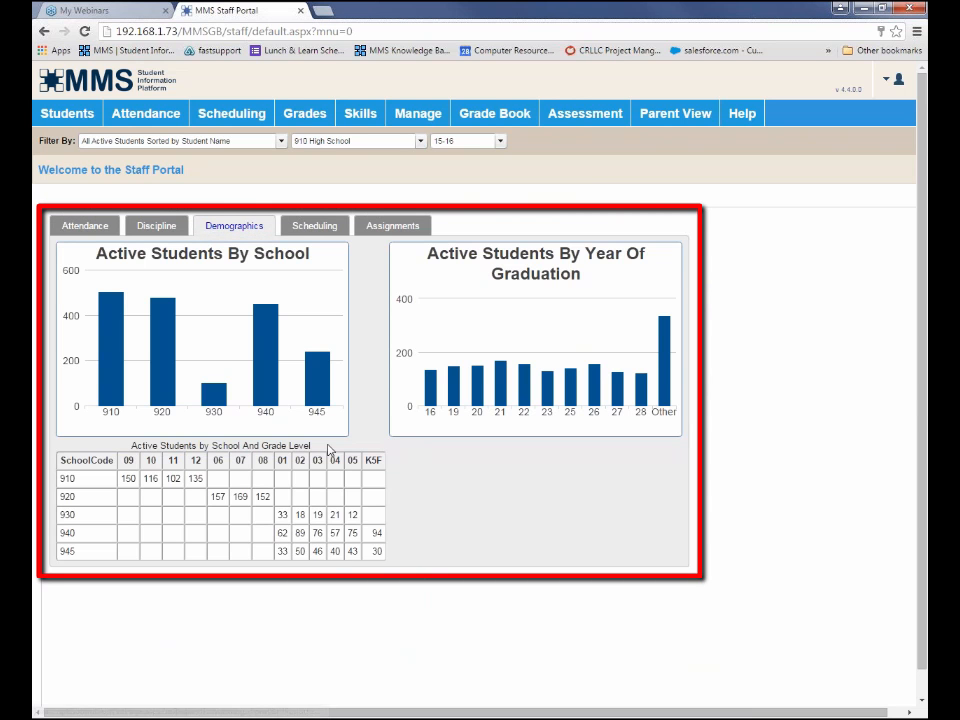
pyautogui.moveTo(180, 370)
pyautogui.moveTo(164, 318)
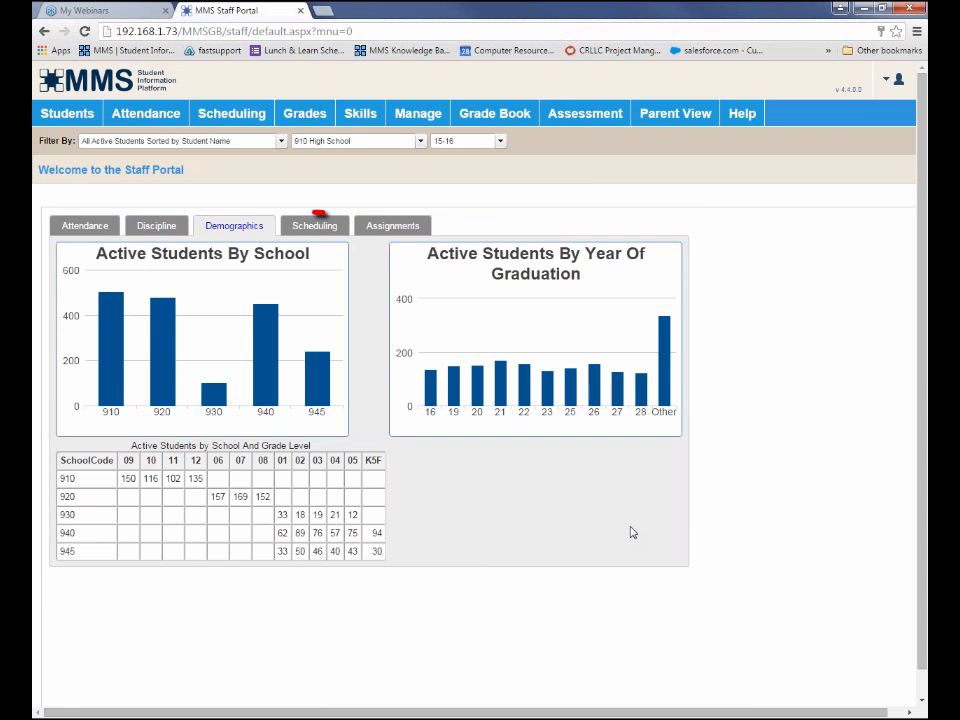
# Step: Examine the Scheduling dashboard's course and enrollment tables, and bring up the Assignments dashboard on missing assignments
pyautogui.click(316, 228)
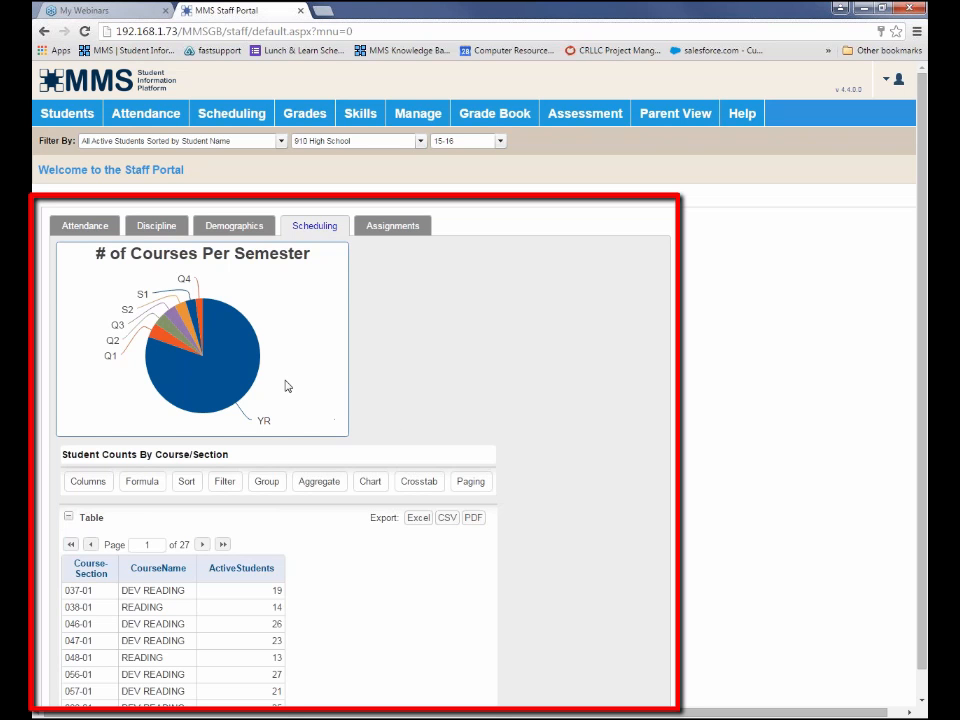
pyautogui.scroll(-1, 616, 386)
pyautogui.scroll(-1, 618, 390)
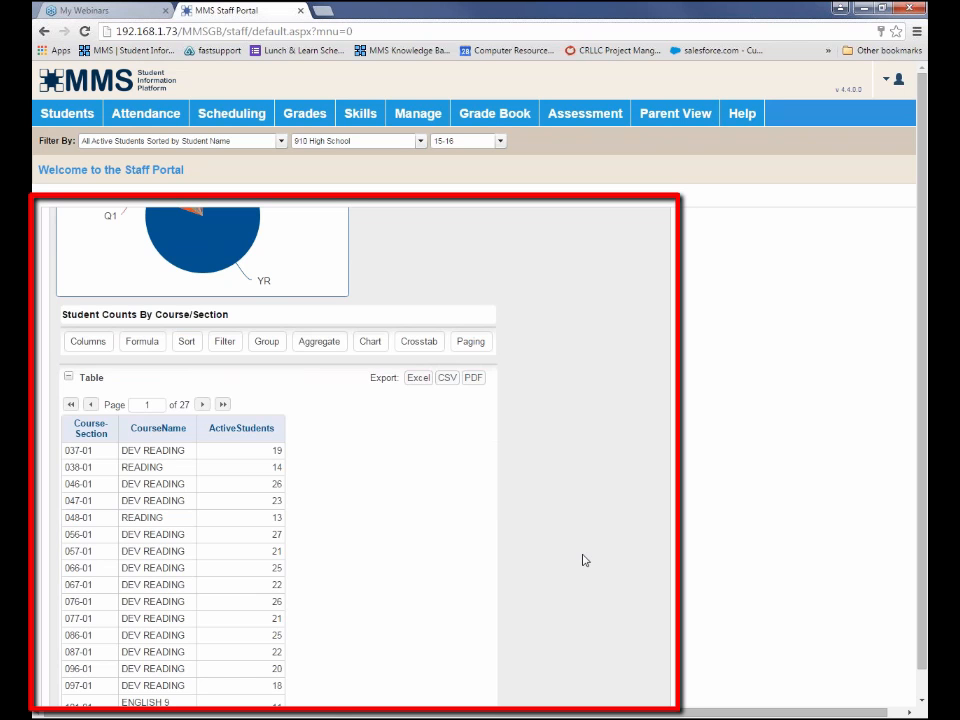
pyautogui.scroll(-3, 604, 505)
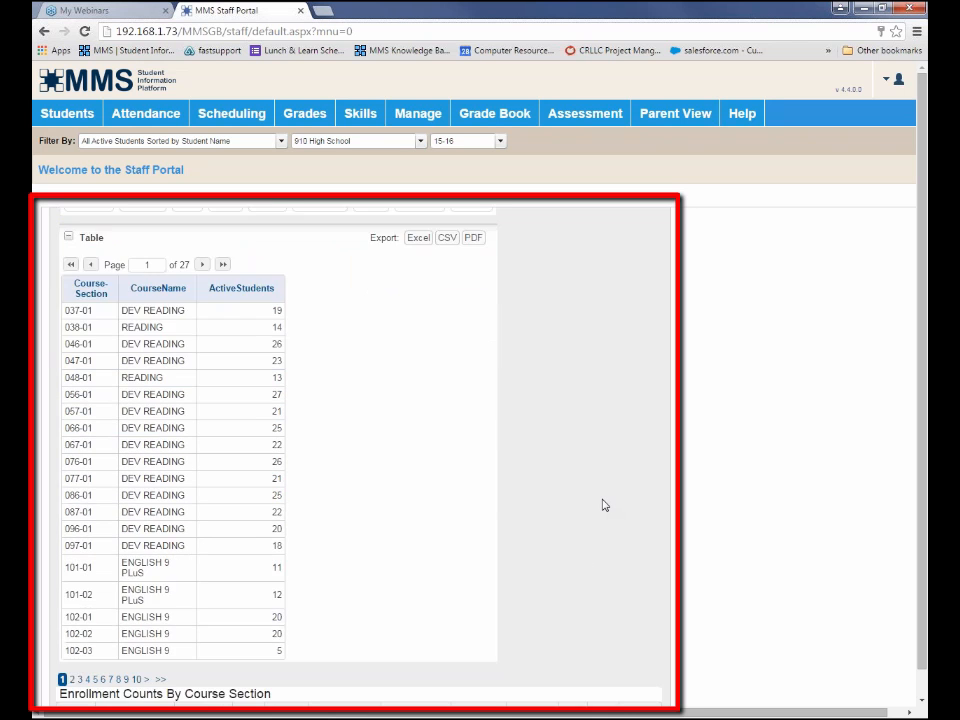
pyautogui.scroll(-4, 604, 505)
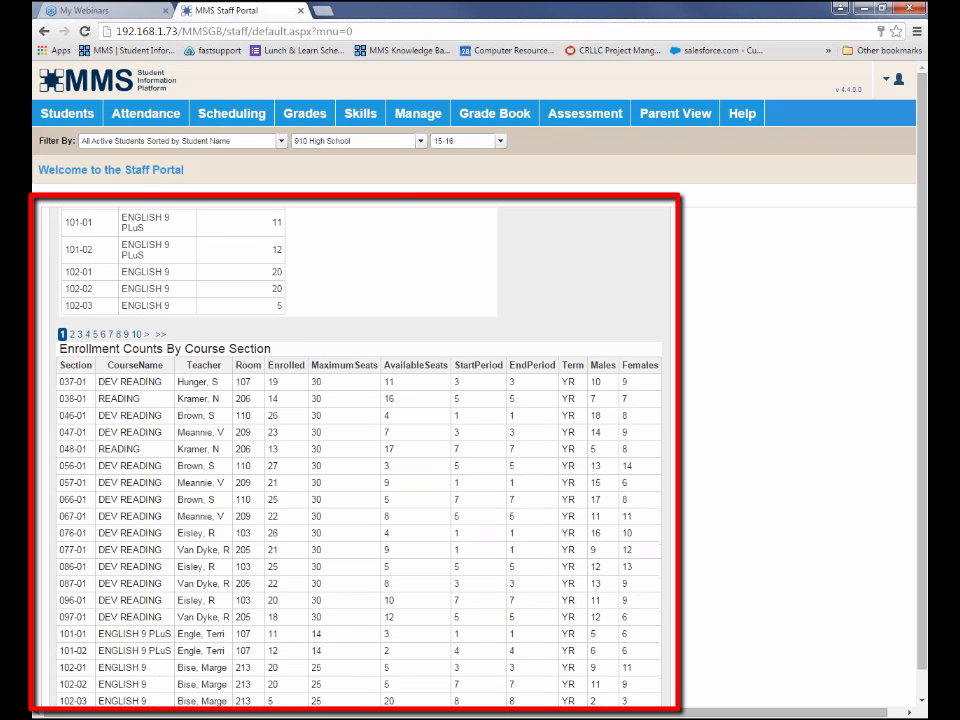
pyautogui.scroll(-1, 355, 450)
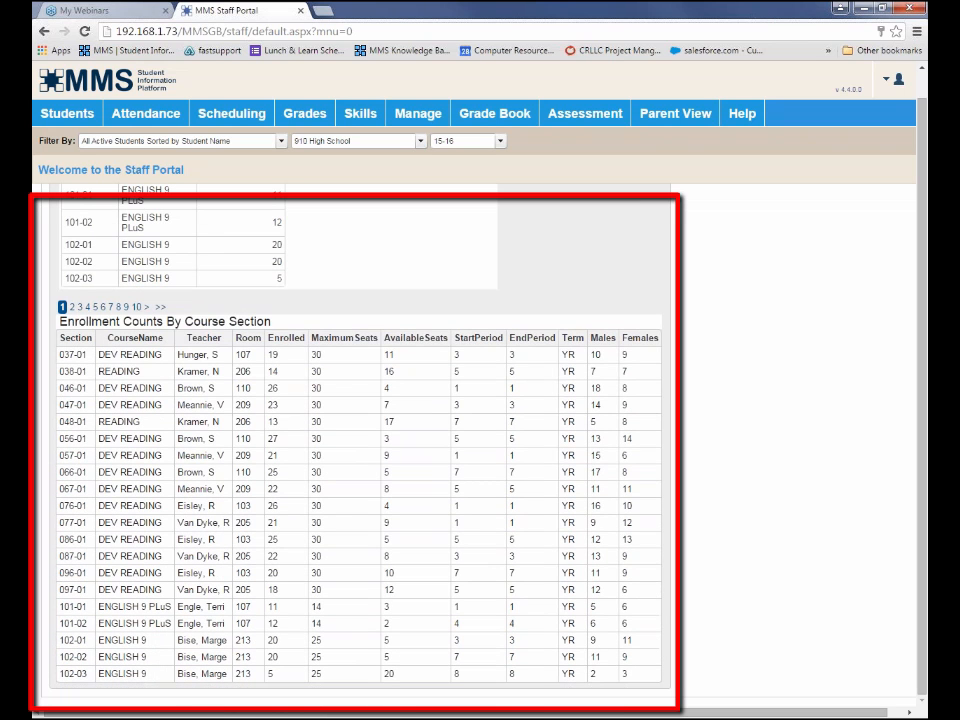
pyautogui.scroll(8, 355, 450)
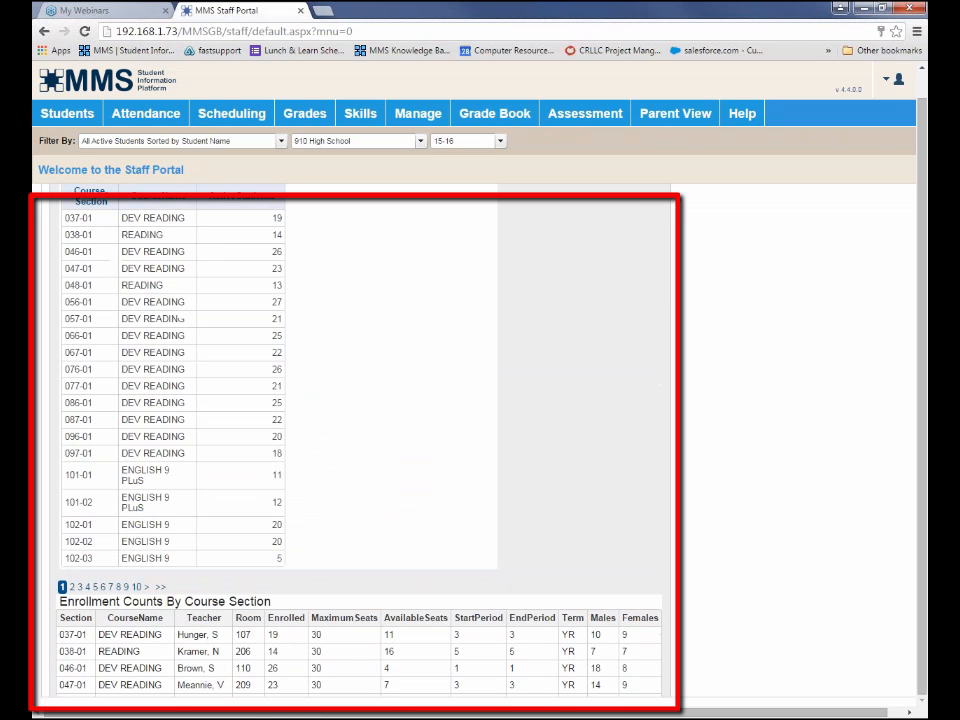
pyautogui.click(392, 226)
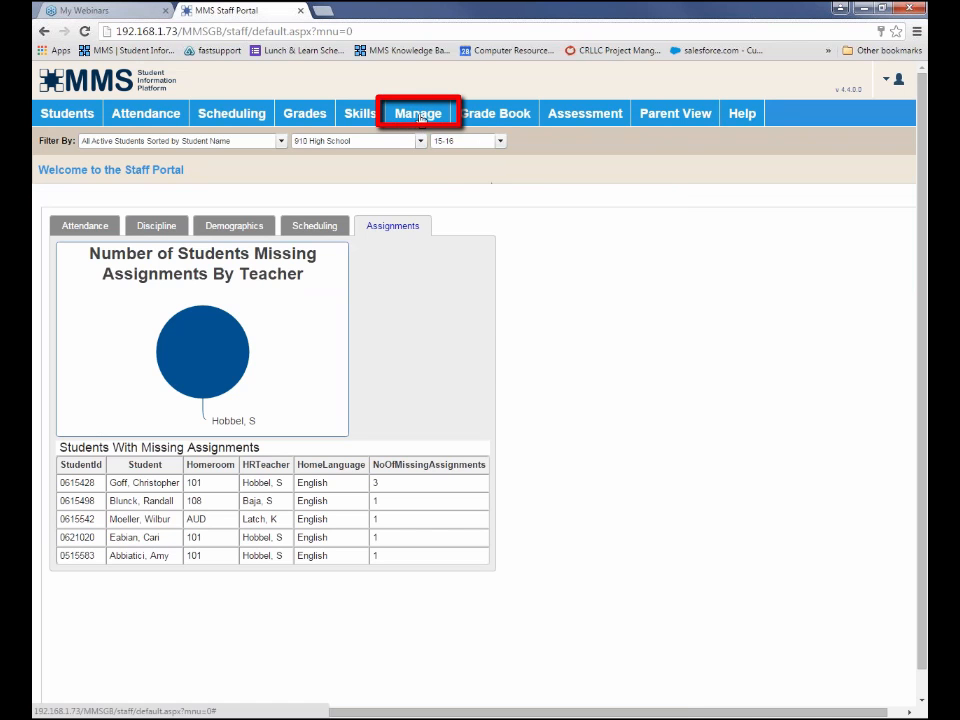
# Step: Open Vision Dashboards & Reporting and start a new Analyze & Visualize analysis
pyautogui.moveTo(420, 119)
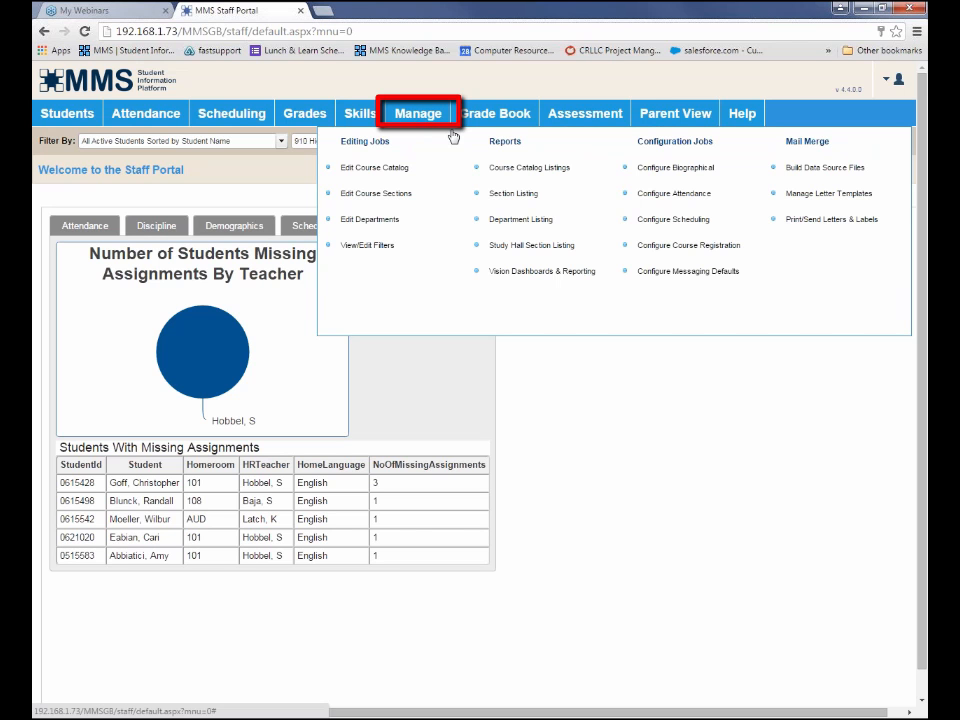
pyautogui.click(530, 274)
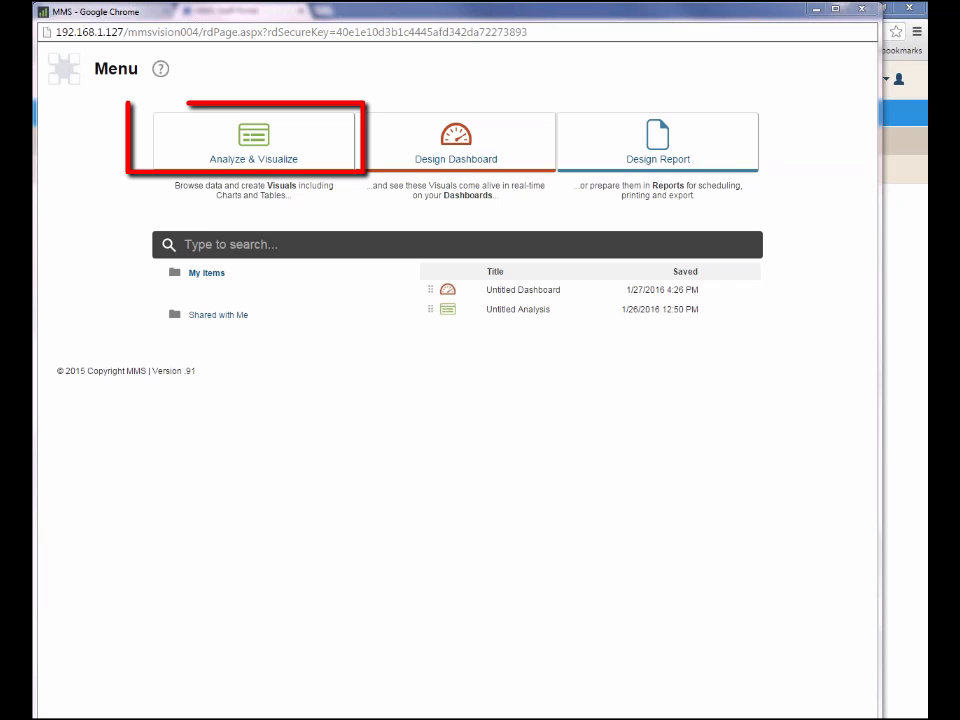
pyautogui.click(250, 141)
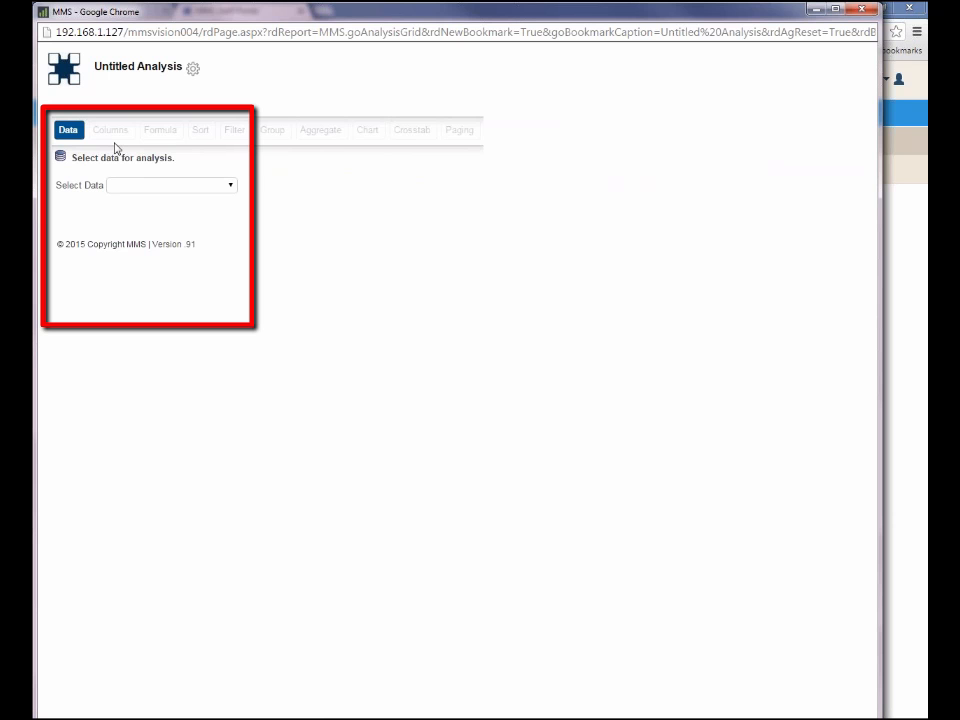
# Step: Choose Student Bio View as the data source for the analysis
pyautogui.click(231, 186)
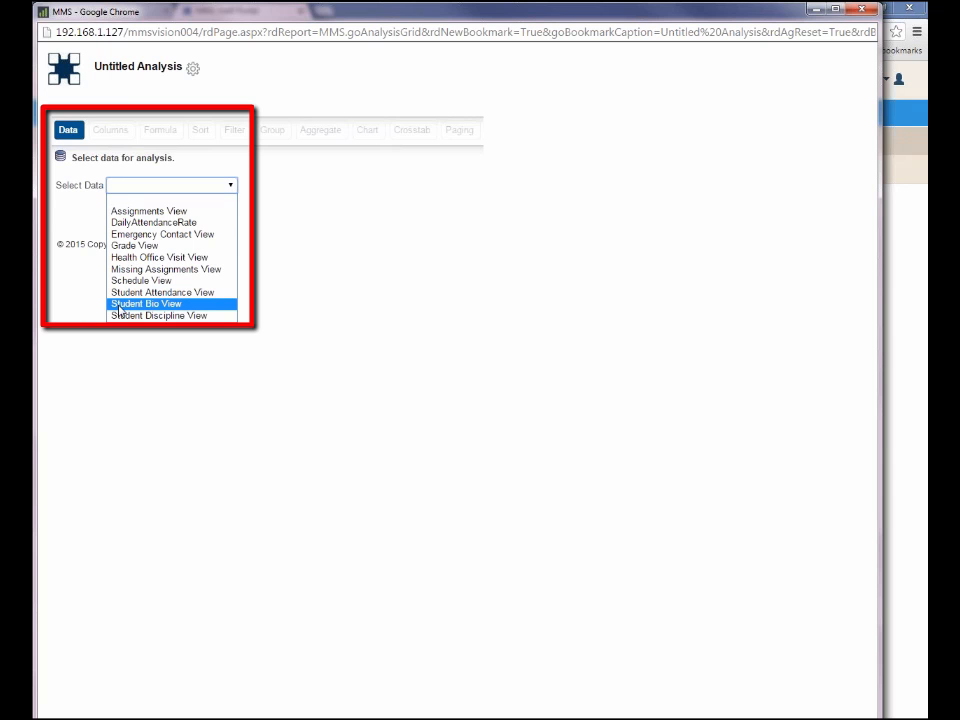
pyautogui.moveTo(119, 311)
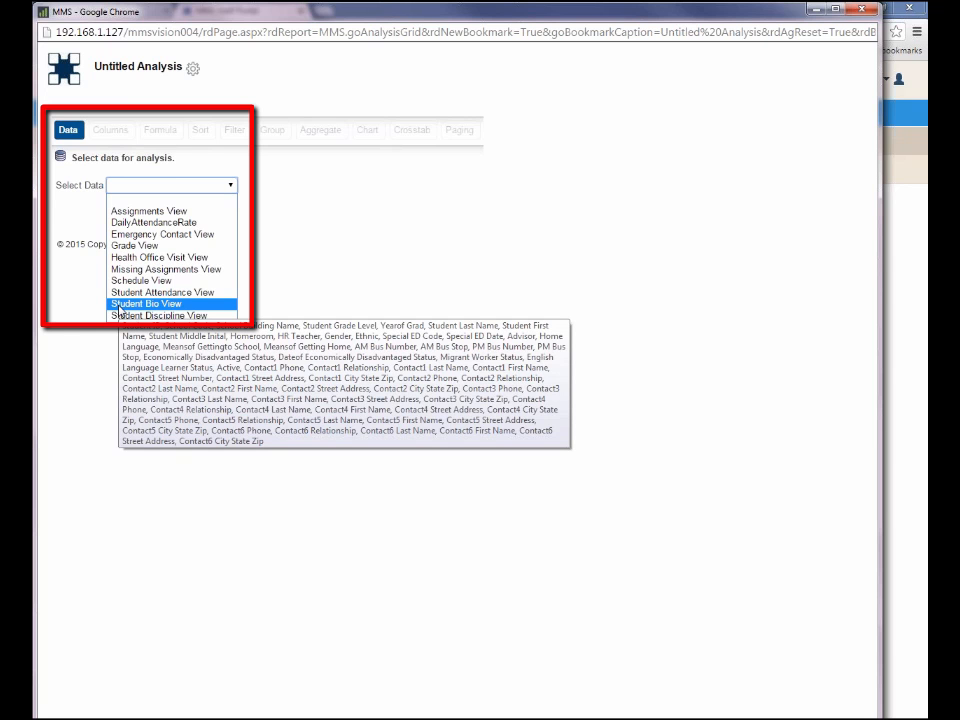
pyautogui.click(118, 306)
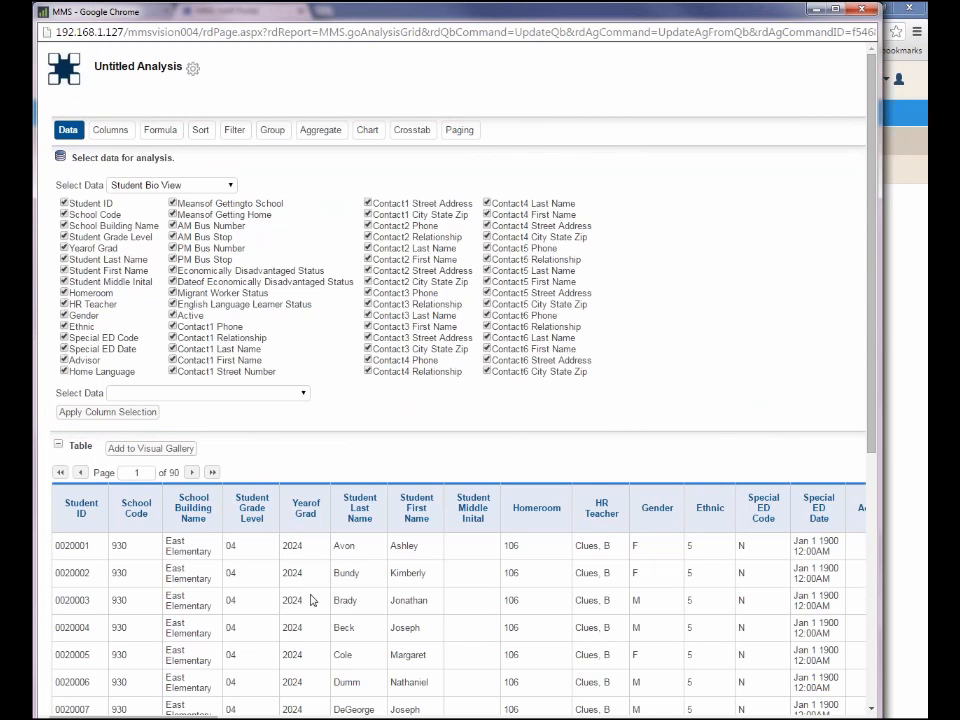
# Step: Examine the list of Student Bio View columns and the student rows on the table's first page
pyautogui.scroll(-5, 310, 600)
pyautogui.scroll(-1, 312, 600)
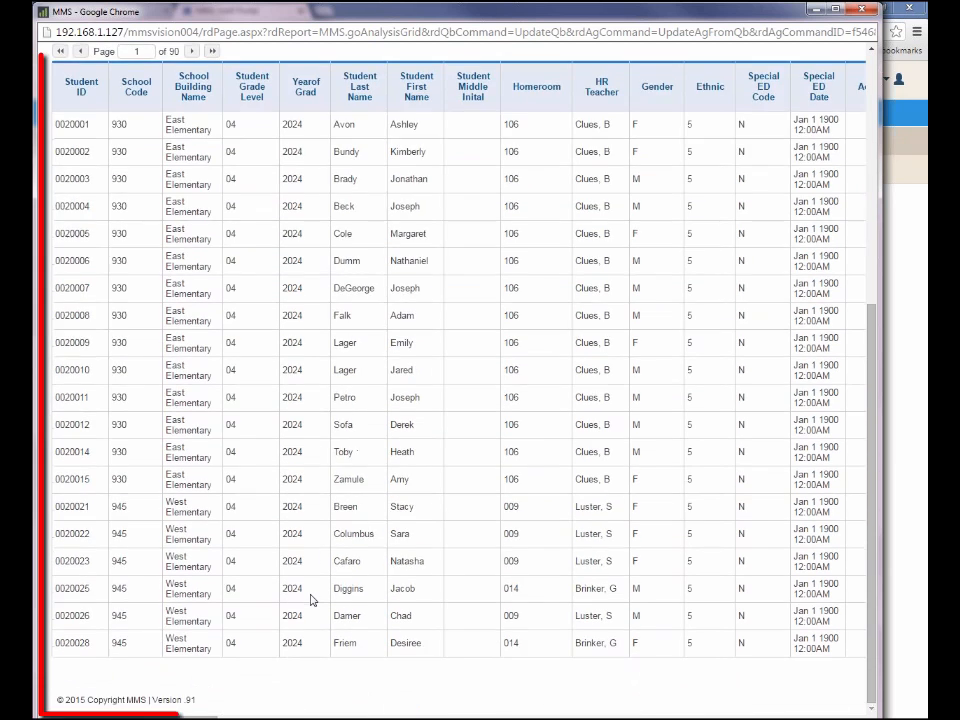
pyautogui.scroll(2, 312, 600)
pyautogui.scroll(2, 312, 600)
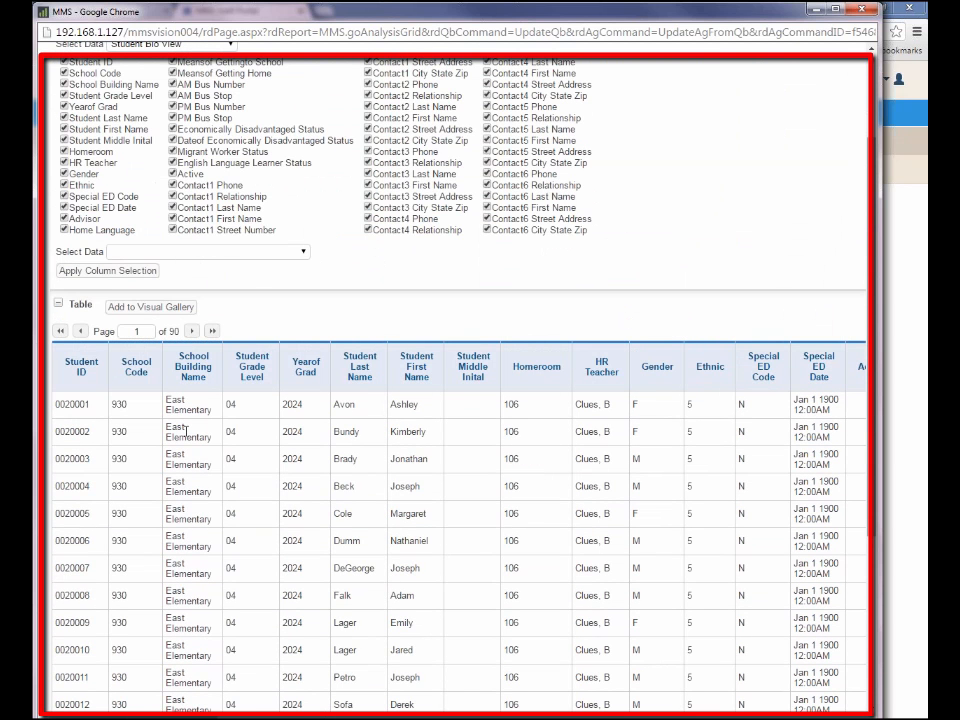
pyautogui.scroll(-3, 193, 628)
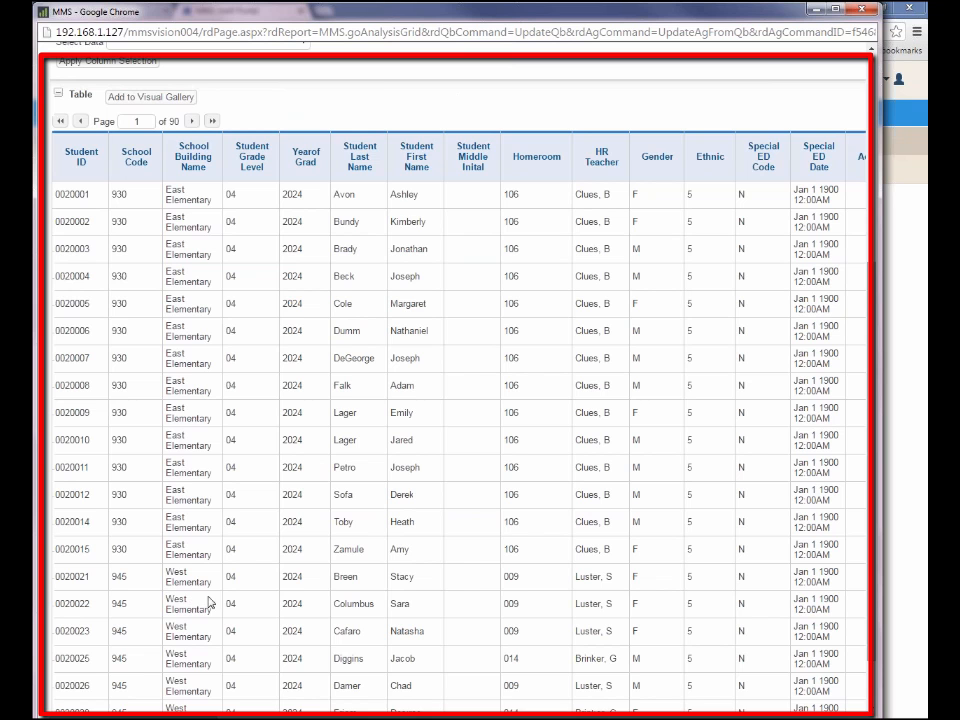
pyautogui.scroll(-1, 190, 680)
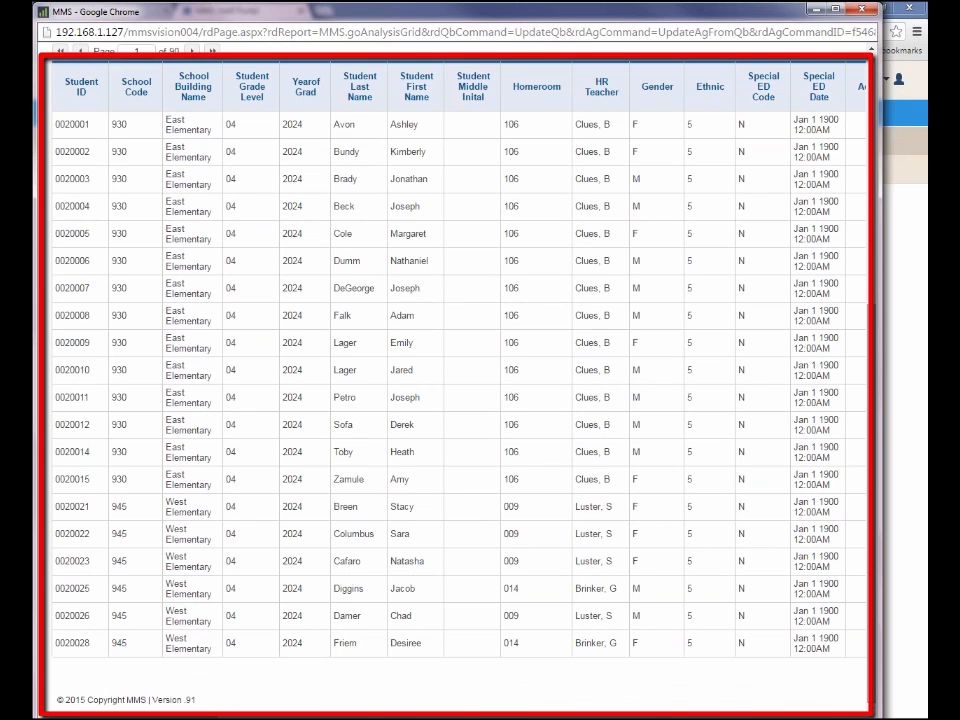
pyautogui.scroll(6, 455, 390)
pyautogui.scroll(-6, 300, 598)
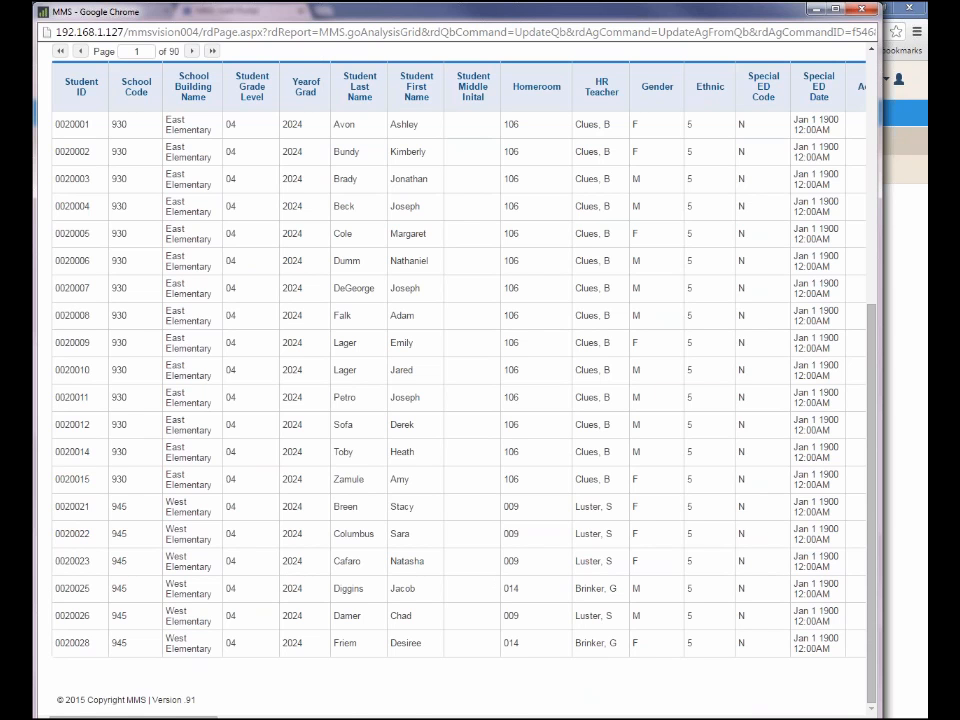
pyautogui.scroll(3, 403, 546)
pyautogui.scroll(3, 402, 548)
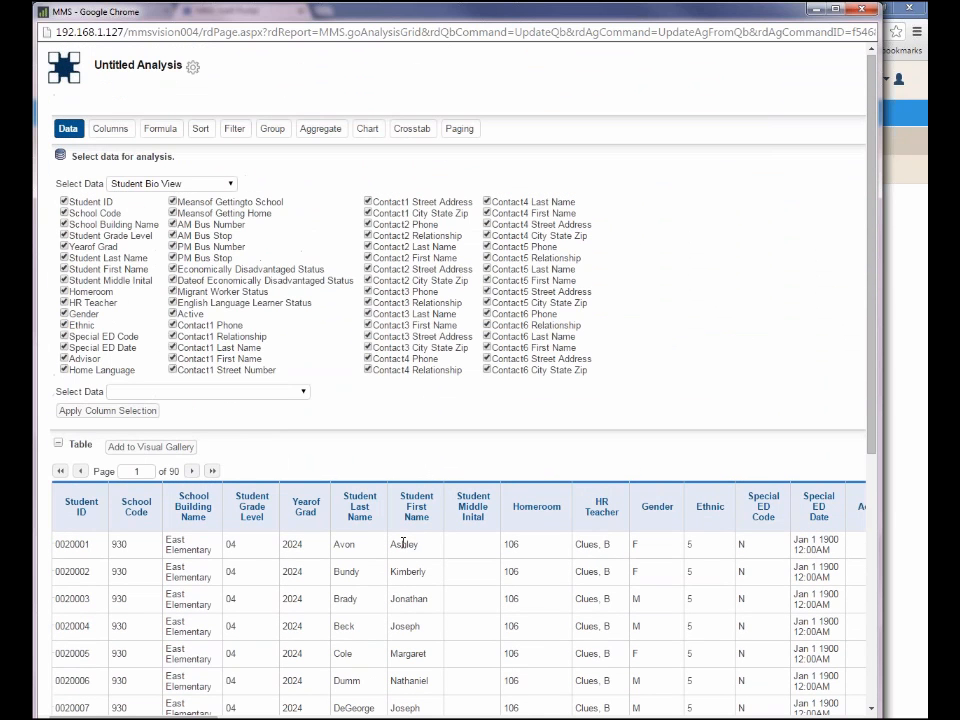
pyautogui.scroll(-6, 619, 530)
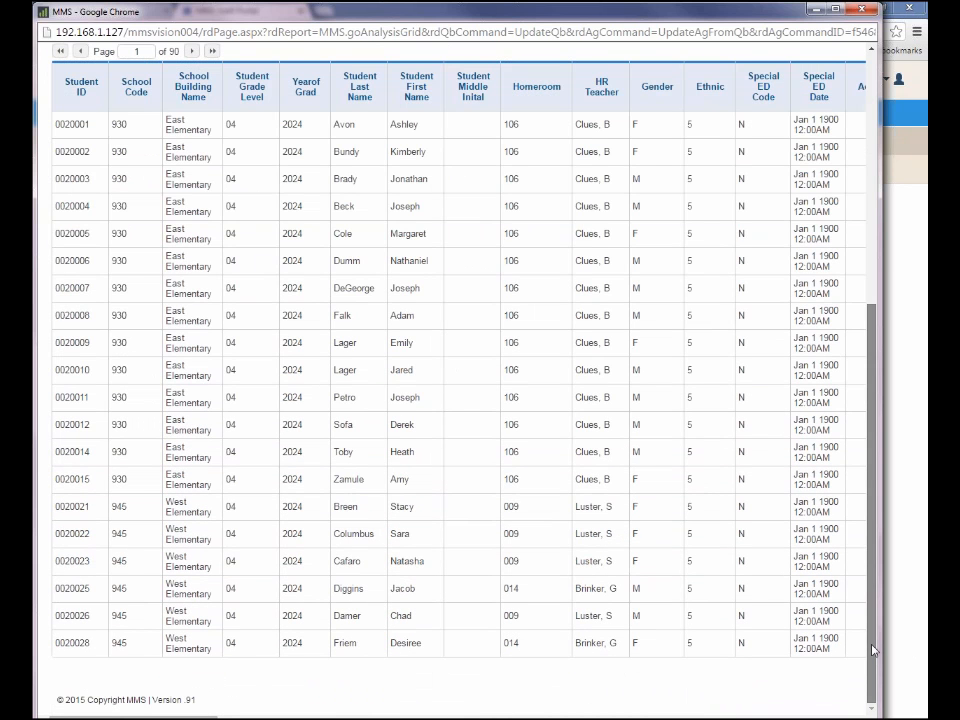
# Step: Maximize the analysis window and examine the table's remaining columns through the Contact6 fields, plus the export options
pyautogui.scroll(4, 539, 597)
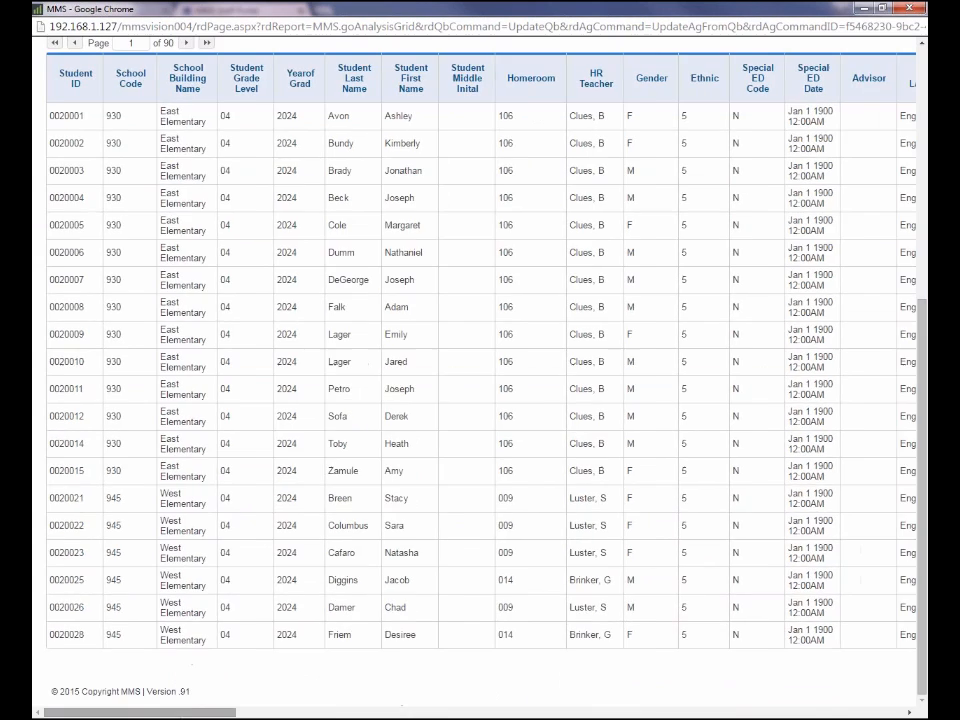
pyautogui.hscroll(10, 480, 380)
pyautogui.hscroll(20, 480, 380)
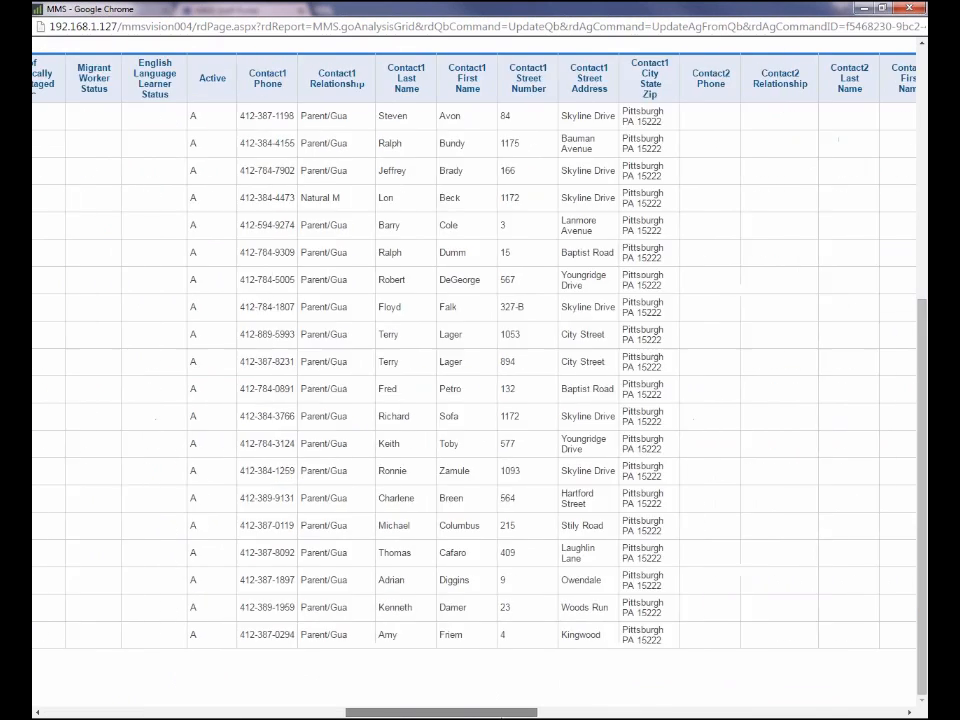
pyautogui.hscroll(8, 480, 380)
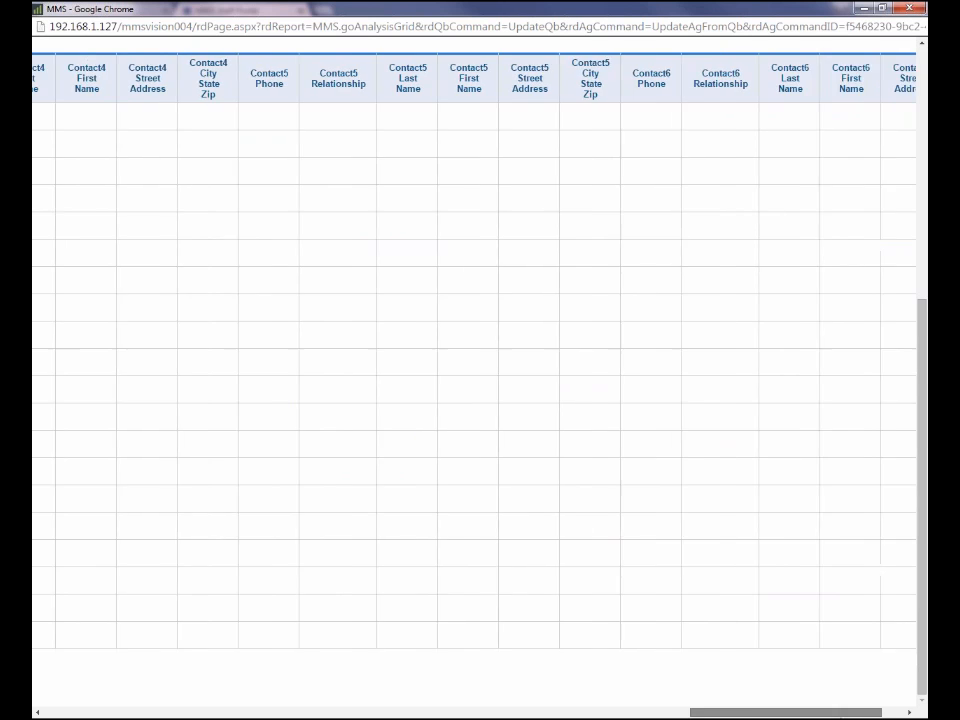
pyautogui.scroll(5, 812, 609)
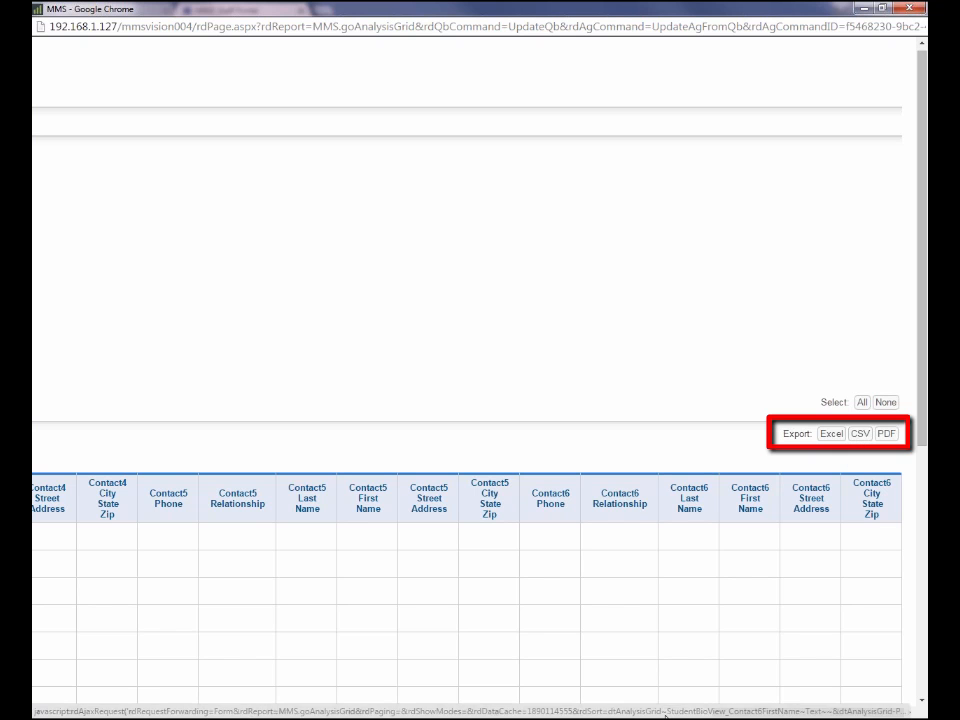
# Step: Add the StudentBioView -> StudentAttendanceView data to the analysis and deselect all columns of both views
pyautogui.moveTo(821, 715); pyautogui.dragTo(140, 713)
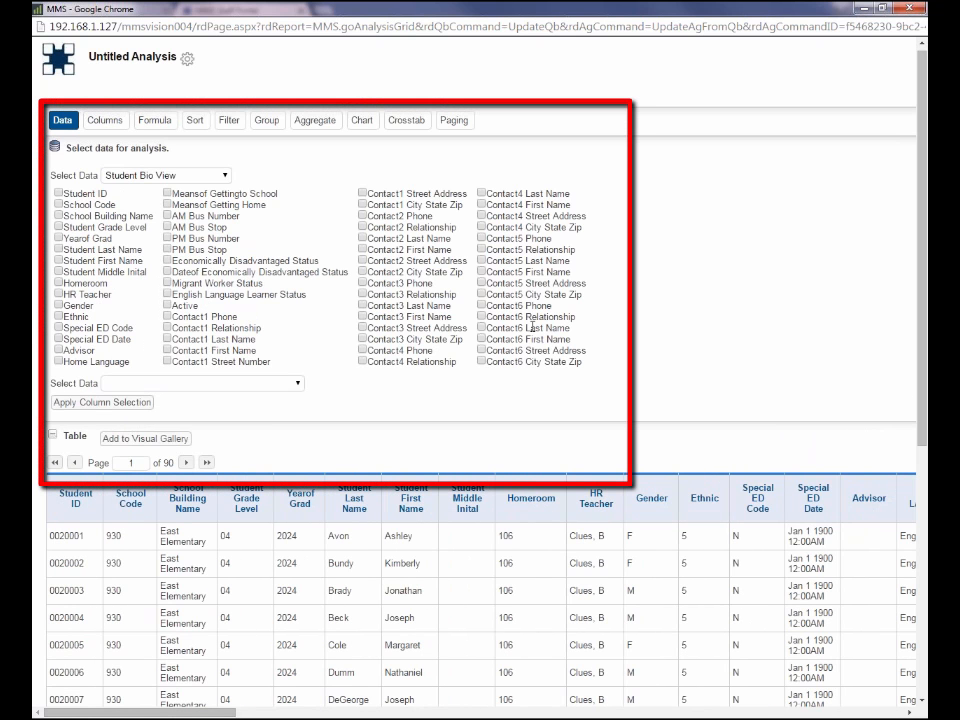
pyautogui.click(298, 388)
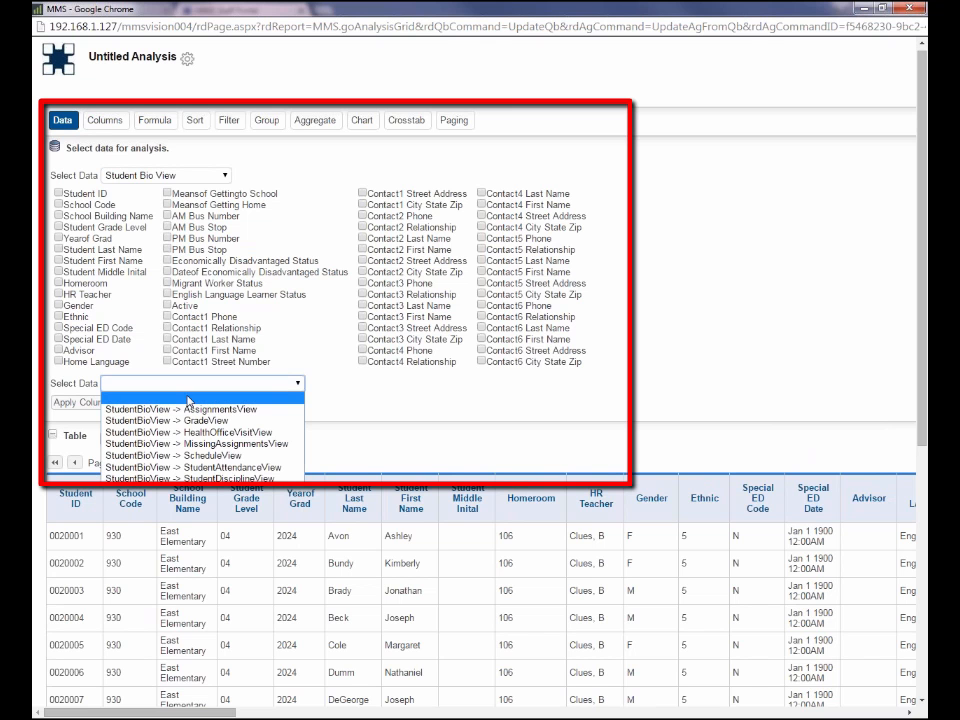
pyautogui.click(137, 468)
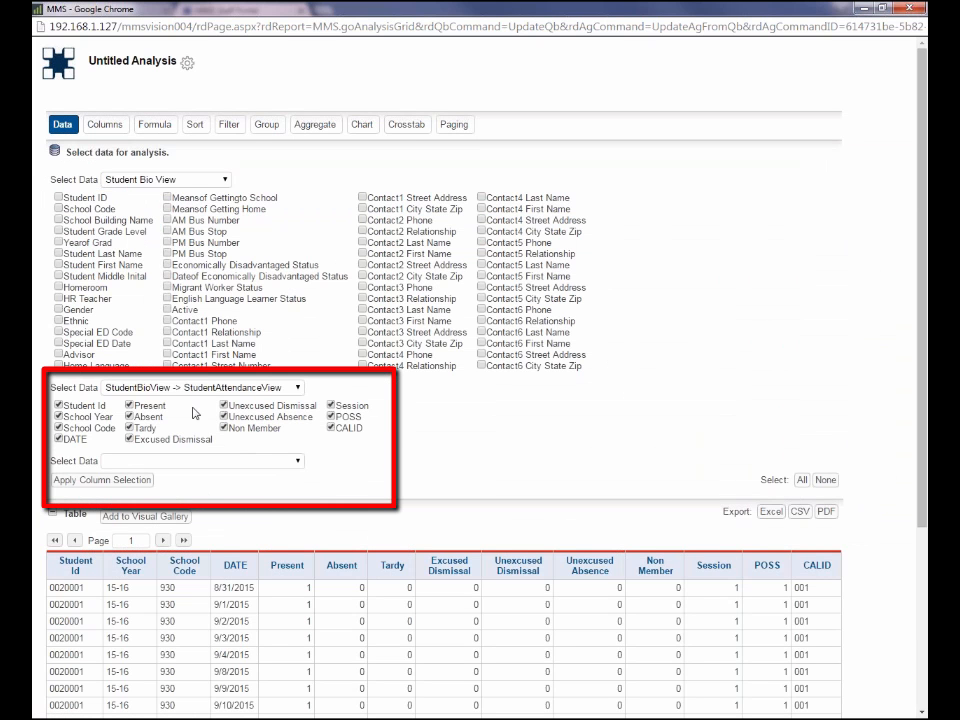
pyautogui.click(825, 481)
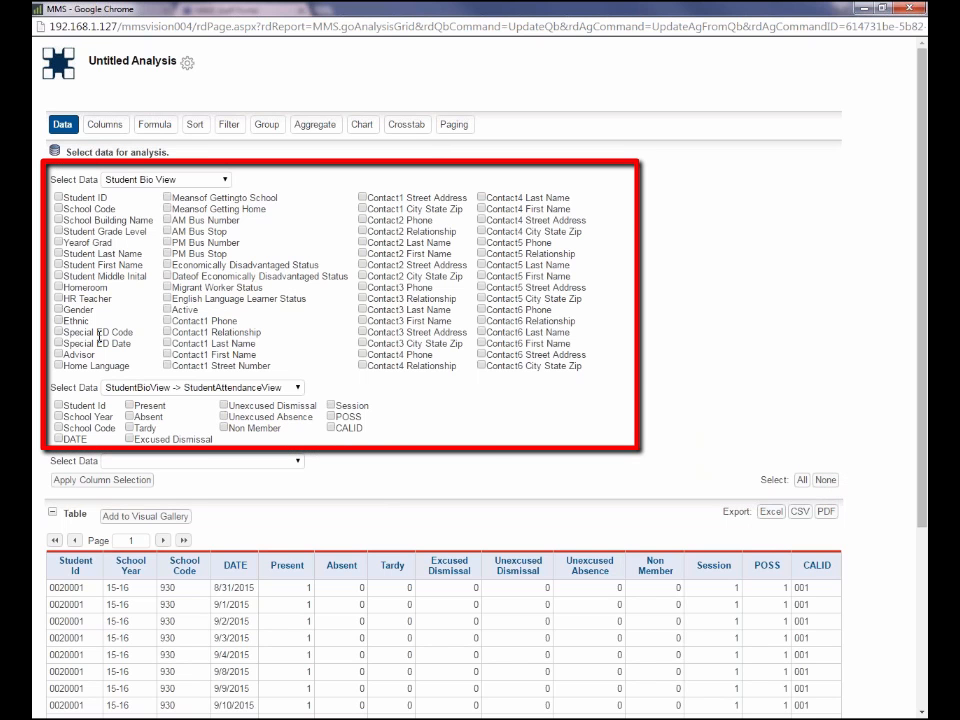
# Step: Select the Student ID, School Code, Student Grade Level, Yearof Grad, Last and First Name, Homeroom, Gender, Ethnic, Special ED Code and Home Language bio columns
pyautogui.click(58, 197)
pyautogui.click(58, 208)
pyautogui.click(58, 219)
pyautogui.click(58, 242)
pyautogui.click(58, 231)
pyautogui.click(58, 253)
pyautogui.click(58, 264)
pyautogui.click(58, 287)
pyautogui.click(58, 310)
pyautogui.click(58, 321)
pyautogui.click(58, 332)
pyautogui.click(59, 366)
# Step: Select the Economically Disadvantaged Status, Migrant Worker Status, English Language Learner Status and Active columns of Student Bio View
pyautogui.click(167, 287)
pyautogui.click(167, 265)
pyautogui.click(167, 298)
pyautogui.click(167, 309)
# Step: Select all StudentAttendanceView columns plus Dateof Economically Disadvantaged Status, and apply the column selection to the table
pyautogui.click(58, 405)
pyautogui.click(58, 416)
pyautogui.click(58, 428)
pyautogui.click(58, 439)
pyautogui.click(130, 406)
pyautogui.click(130, 416)
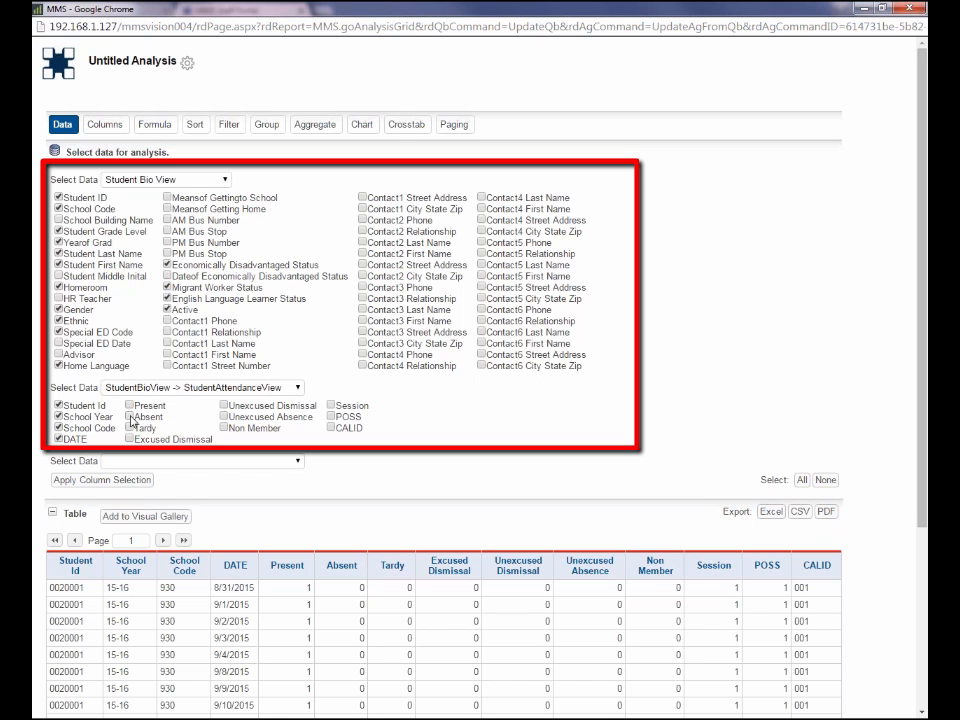
pyautogui.click(130, 427)
pyautogui.click(129, 439)
pyautogui.click(223, 405)
pyautogui.click(223, 416)
pyautogui.click(223, 427)
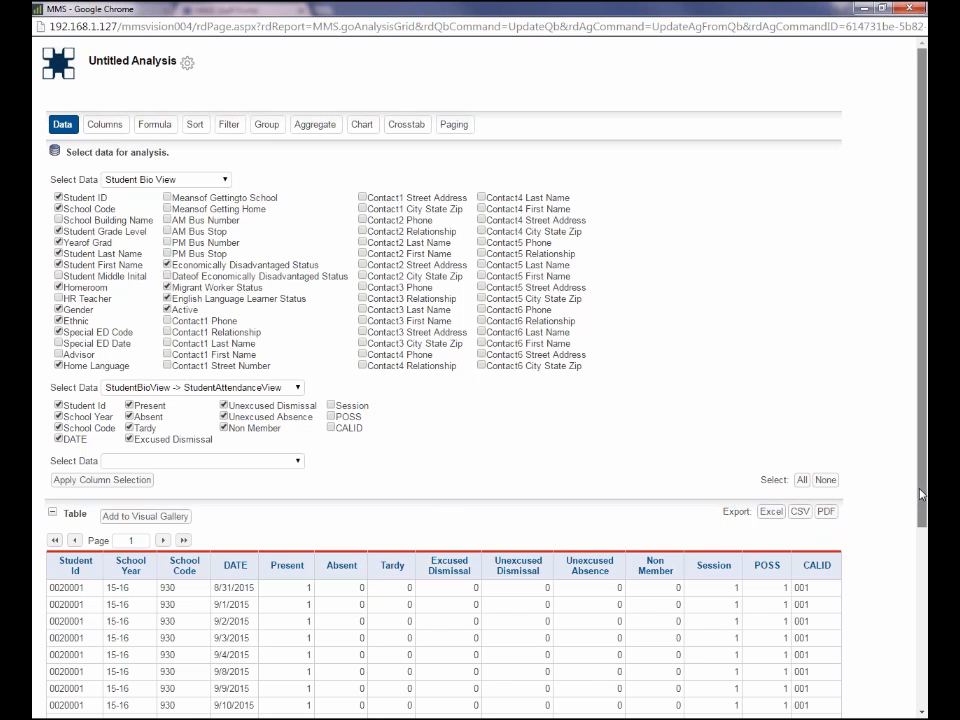
pyautogui.scroll(-3, 110, 290)
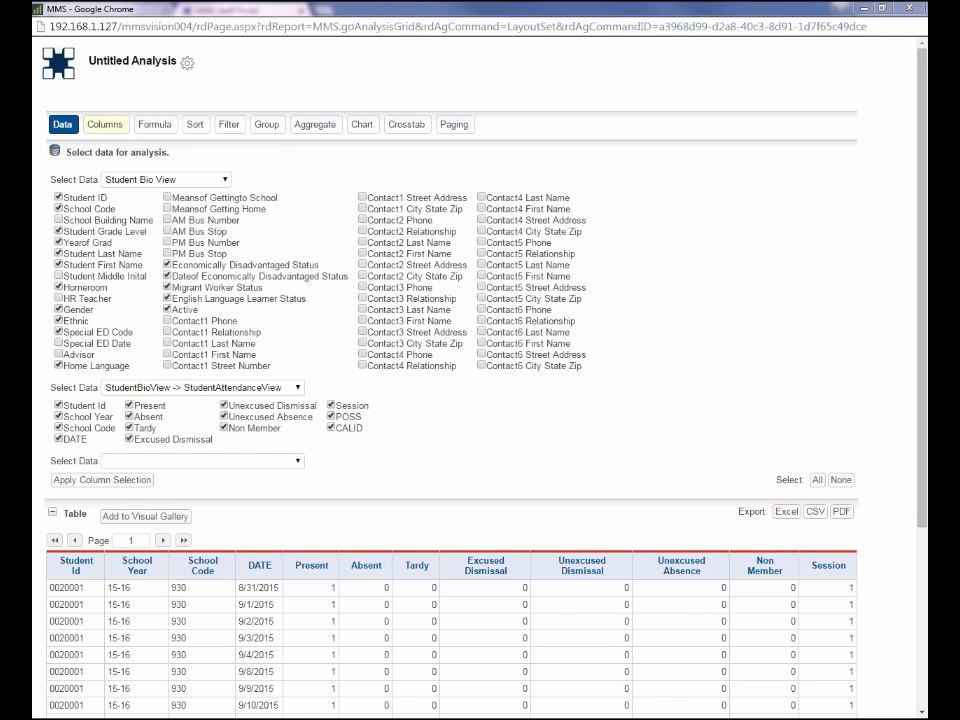
pyautogui.click(104, 486)
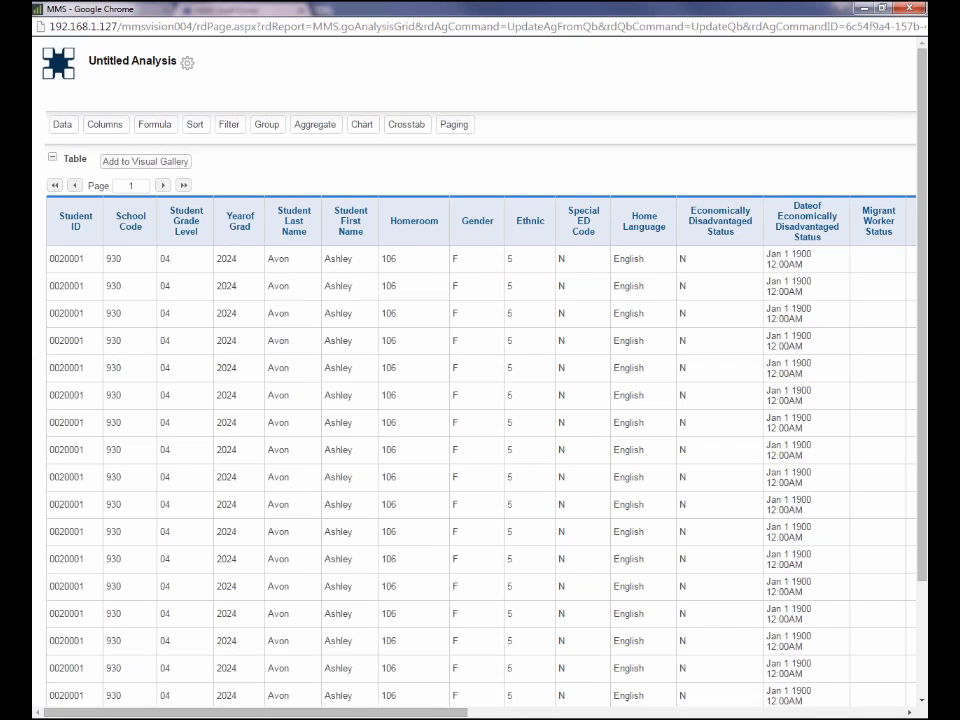
# Step: Hide the Homeroom, Home Language, Economically Disadvantaged Status, Active, POSS and CALID columns in the table
pyautogui.scroll(-1, 400, 640)
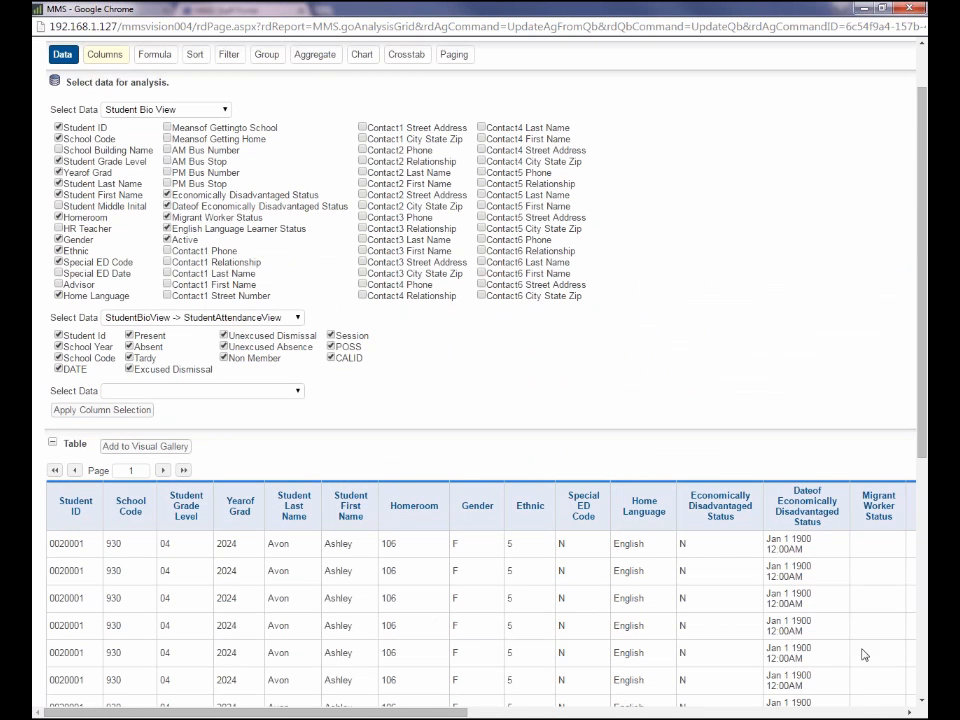
pyautogui.scroll(-3, 863, 648)
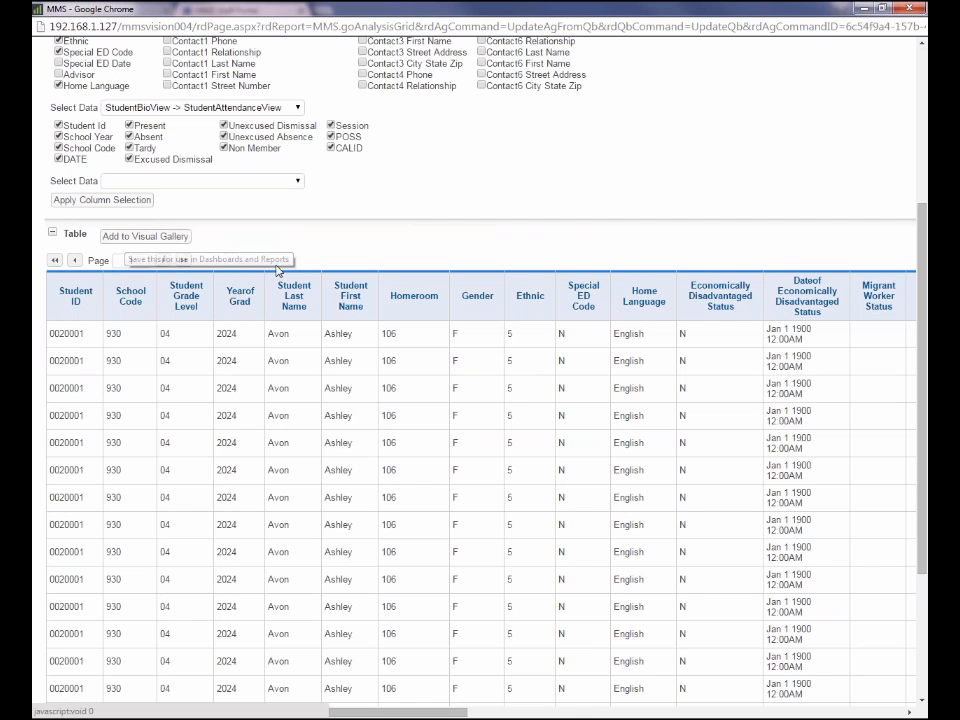
pyautogui.scroll(4, 309, 278)
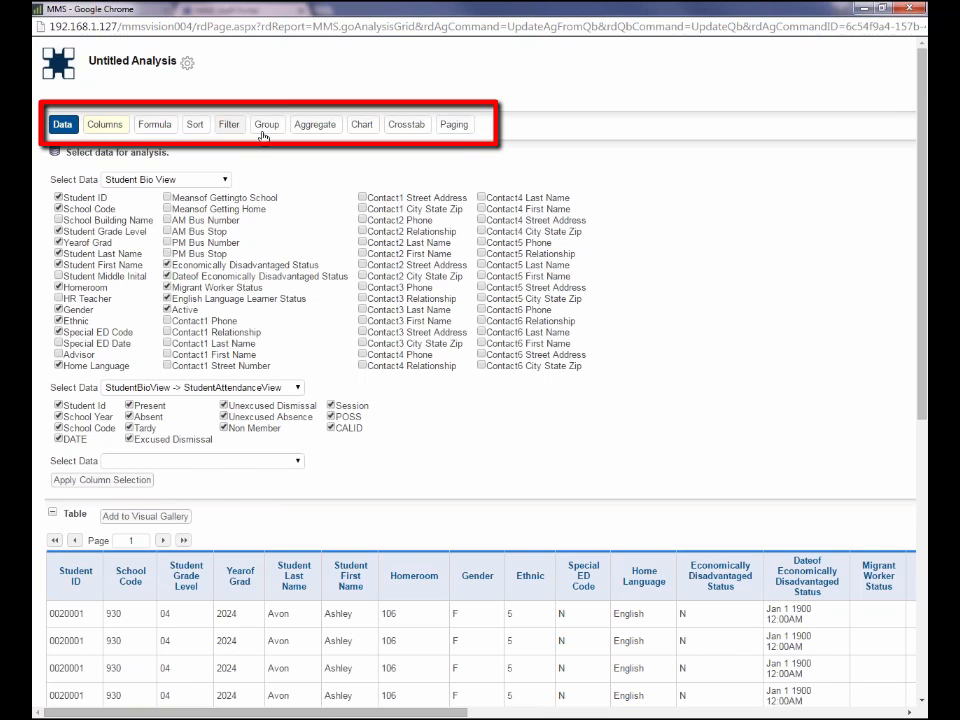
pyautogui.click(106, 126)
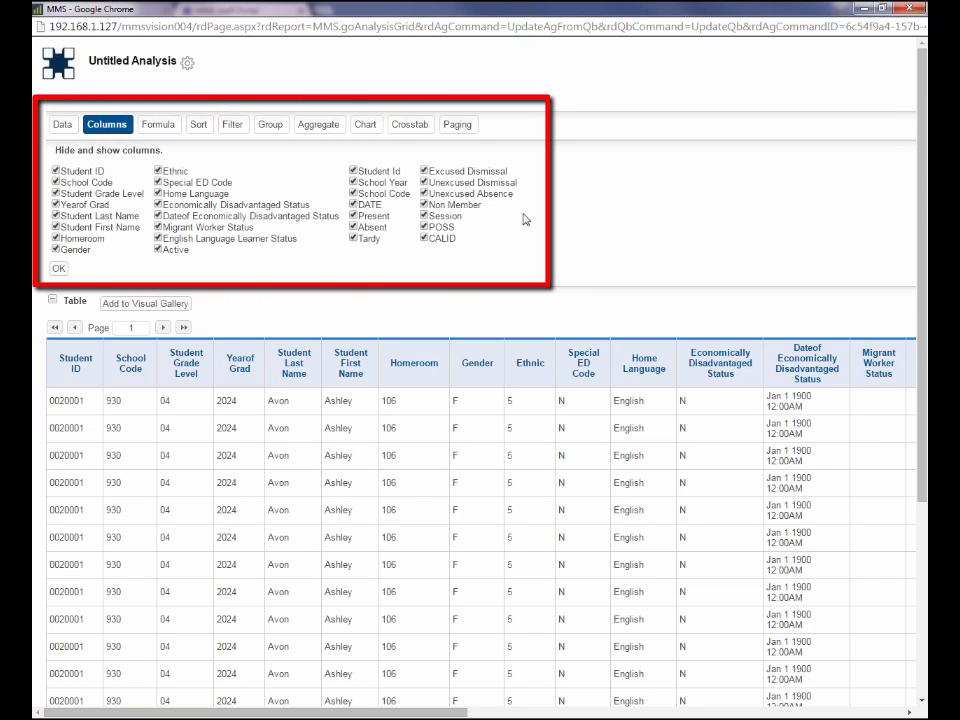
pyautogui.click(423, 228)
pyautogui.click(423, 238)
pyautogui.click(56, 239)
pyautogui.click(56, 216)
pyautogui.click(158, 204)
pyautogui.click(159, 251)
pyautogui.click(59, 272)
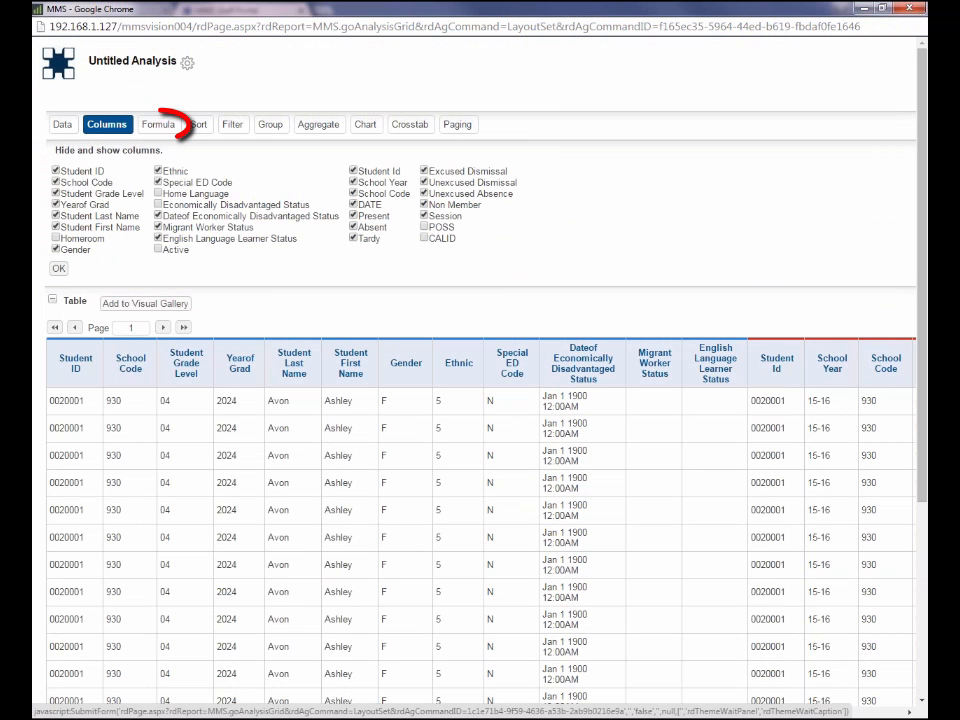
# Step: Start a new formula column named Percent Attendance
pyautogui.click(161, 126)
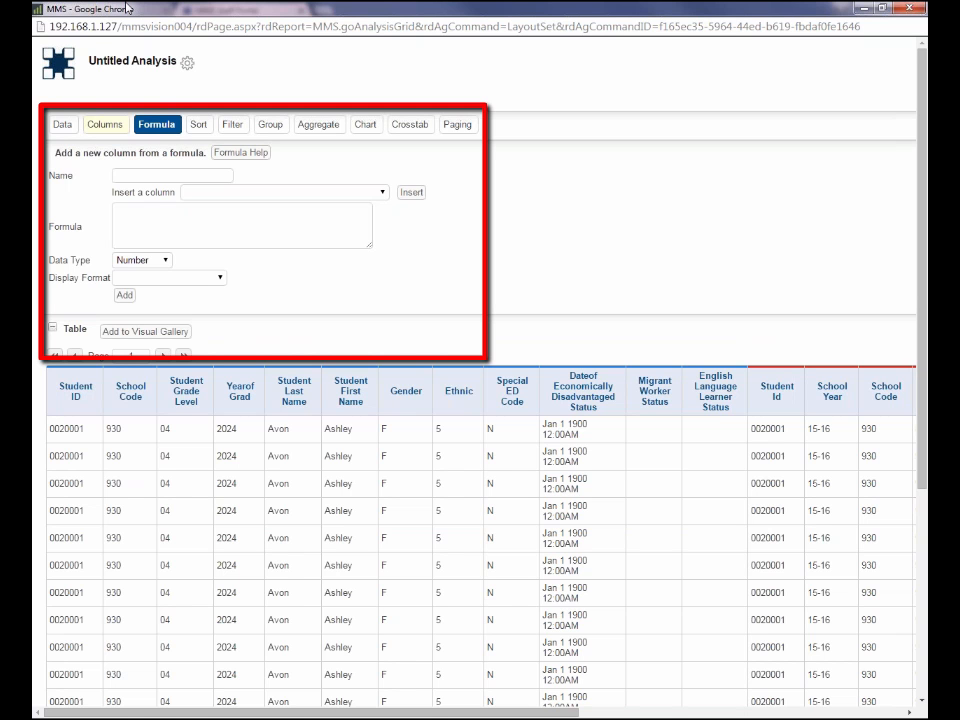
pyautogui.click(160, 174)
pyautogui.write('Percent Att')
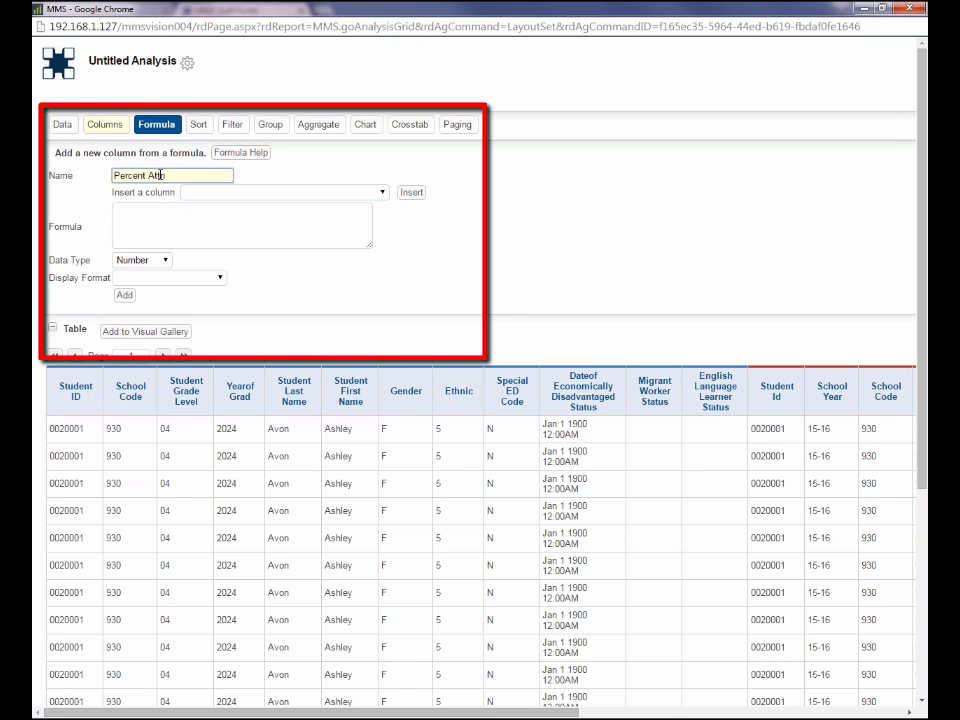
pyautogui.write('n')
pyautogui.press('BackSpace')
pyautogui.write('endance')
# Step: Build the column's formula as [StudentAttendanceView.Present]/[StudentAttendanceView.Session] by inserting the Present and Session columns
pyautogui.click(152, 210)
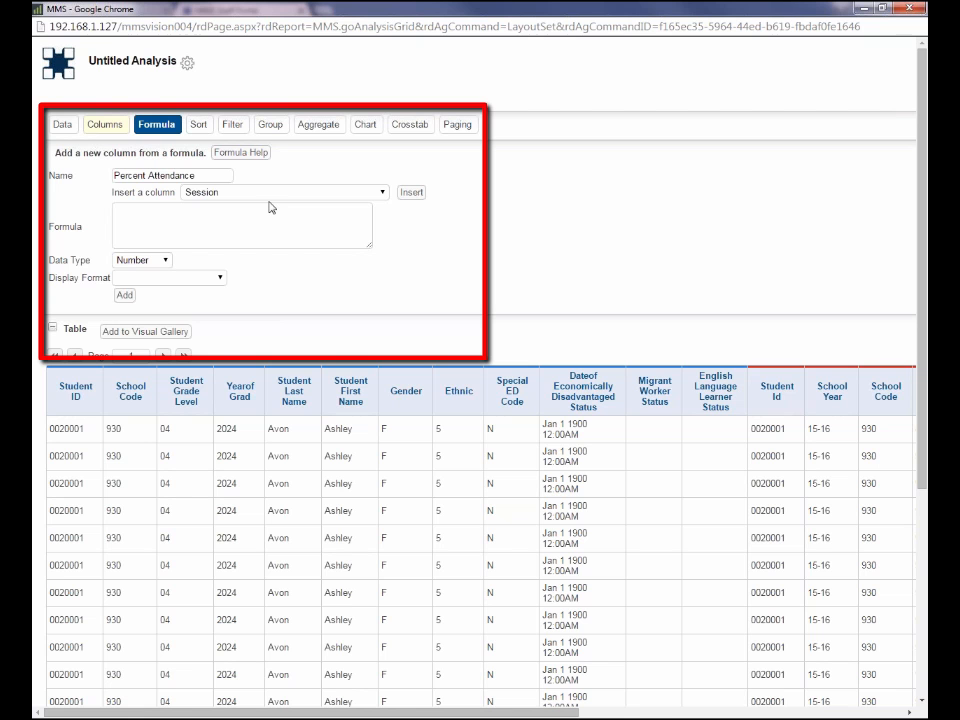
pyautogui.click(382, 193)
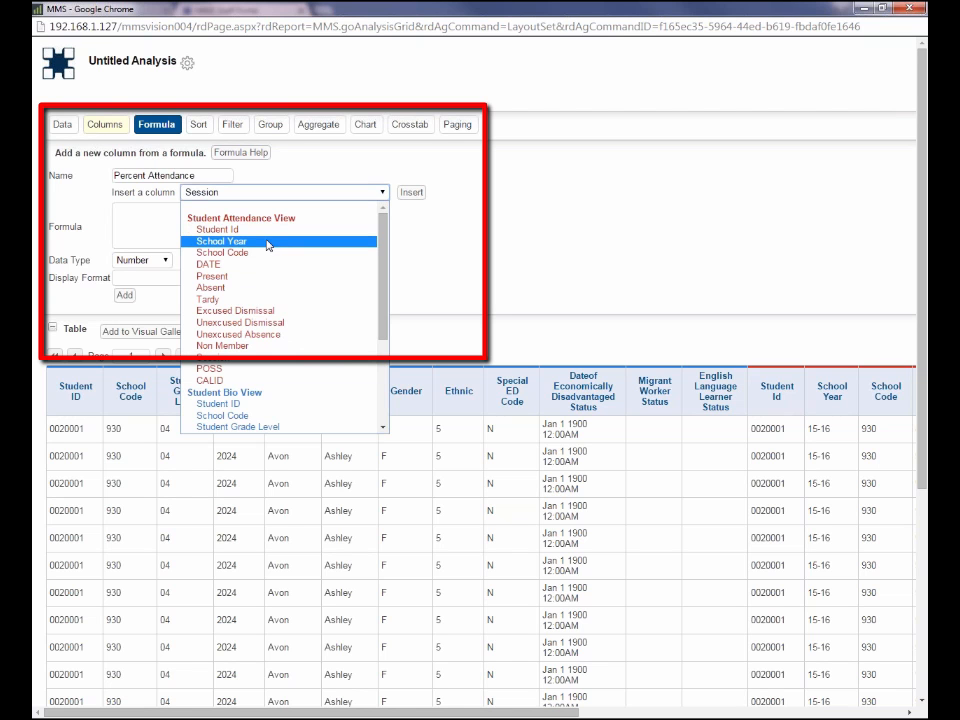
pyautogui.click(224, 282)
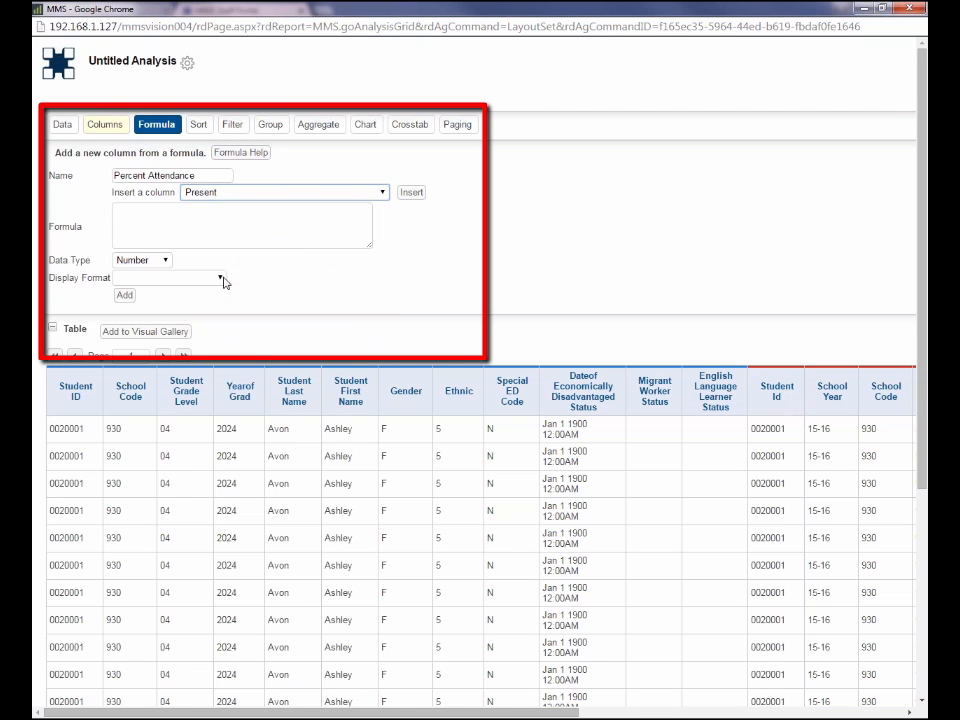
pyautogui.click(411, 192)
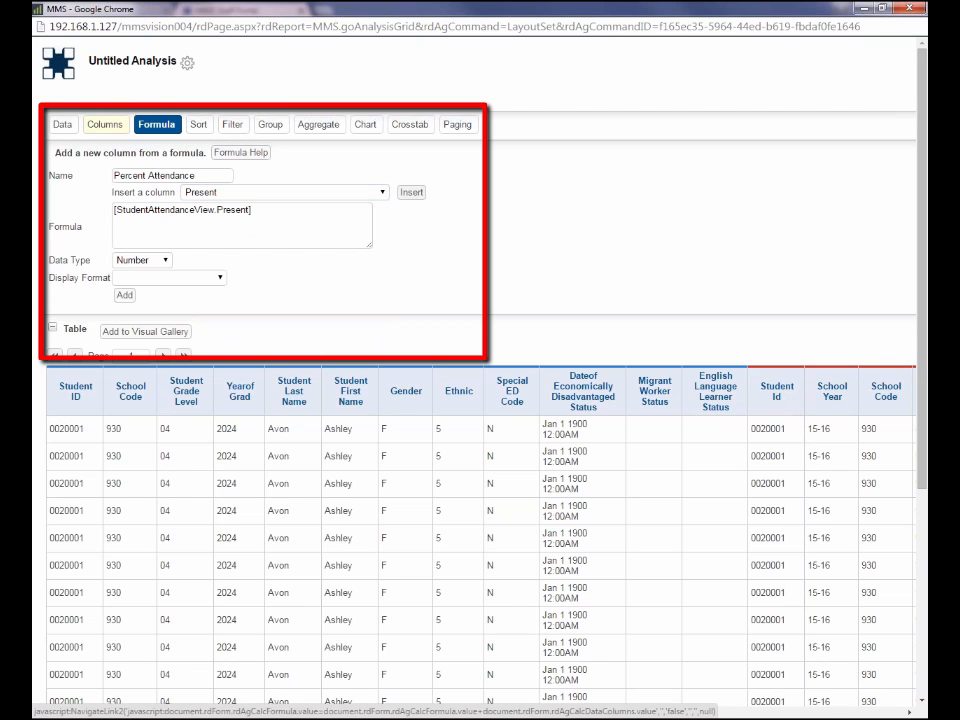
pyautogui.click(267, 216)
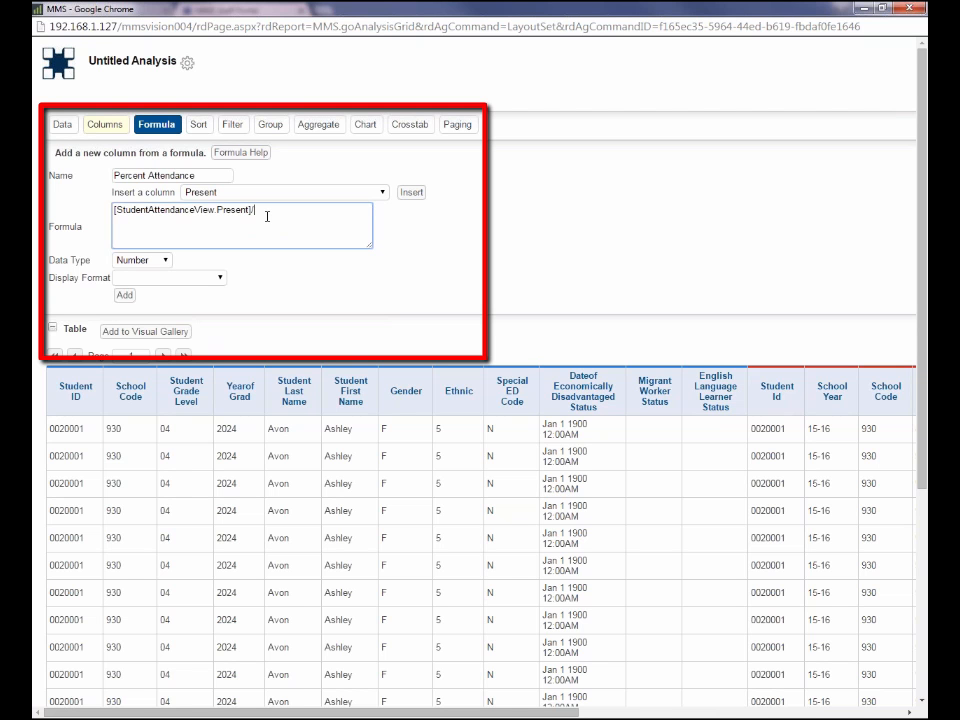
pyautogui.click(382, 191)
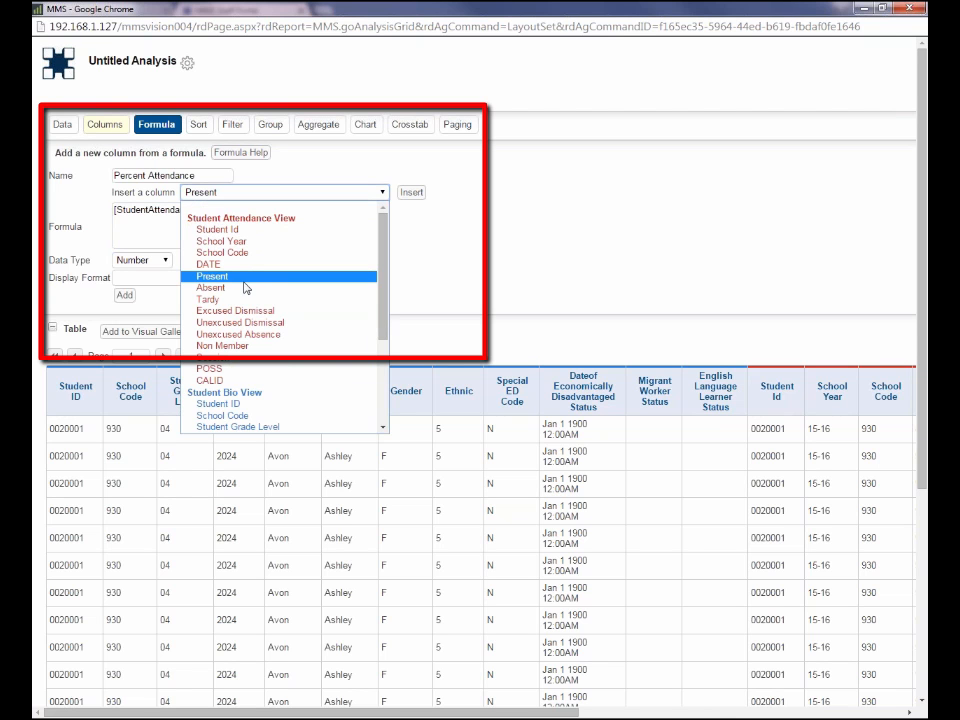
pyautogui.click(216, 359)
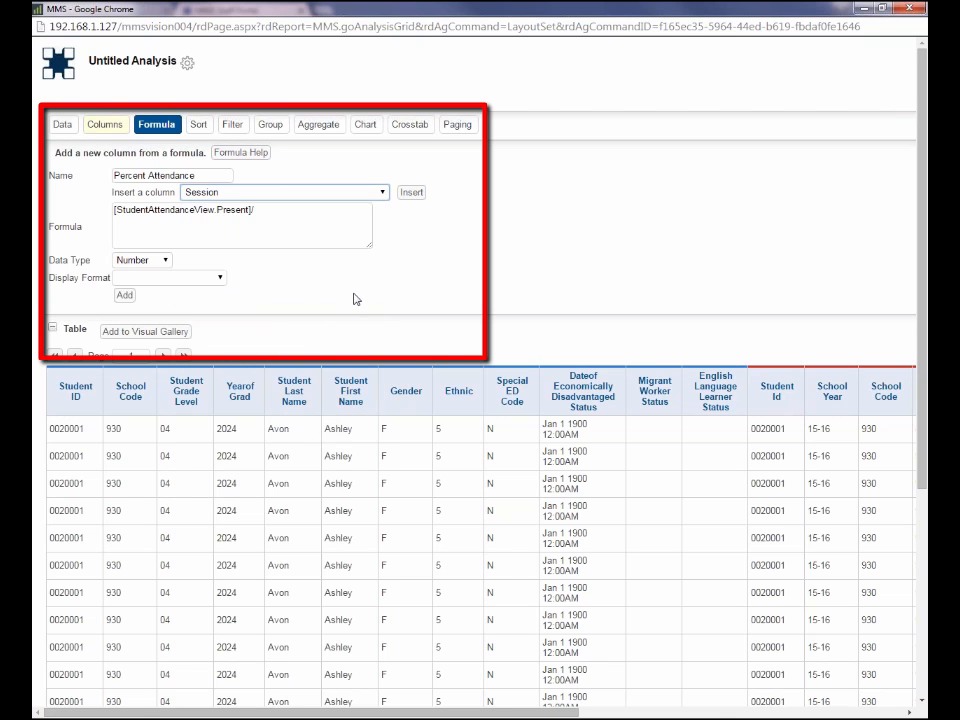
pyautogui.click(412, 194)
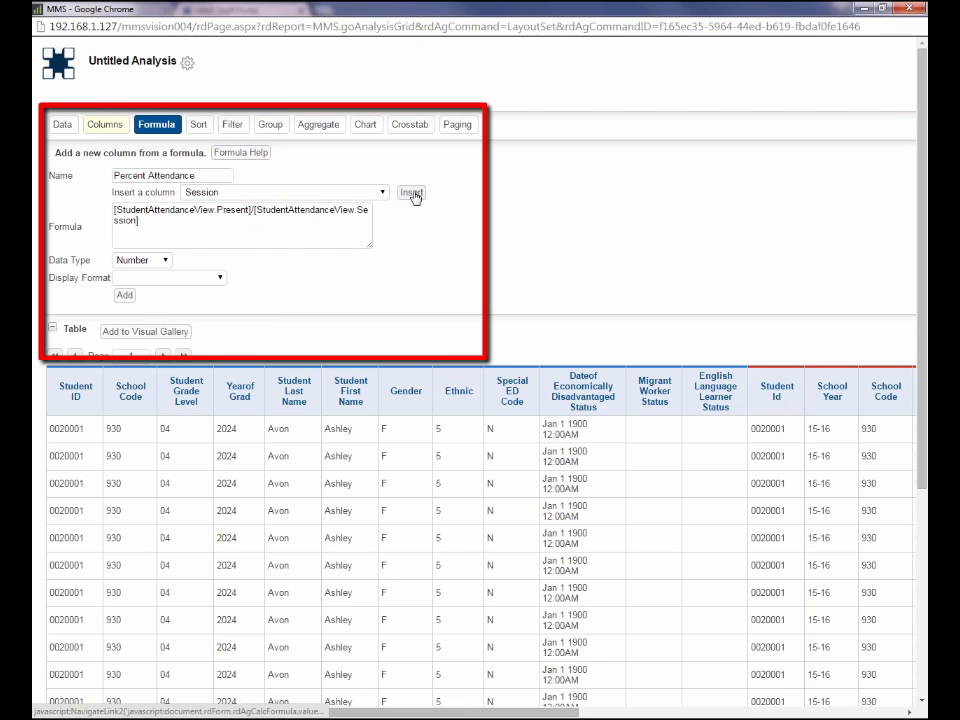
# Step: Enclose the Present/Session quotient in parentheses and multiply it by 100
pyautogui.click(115, 210)
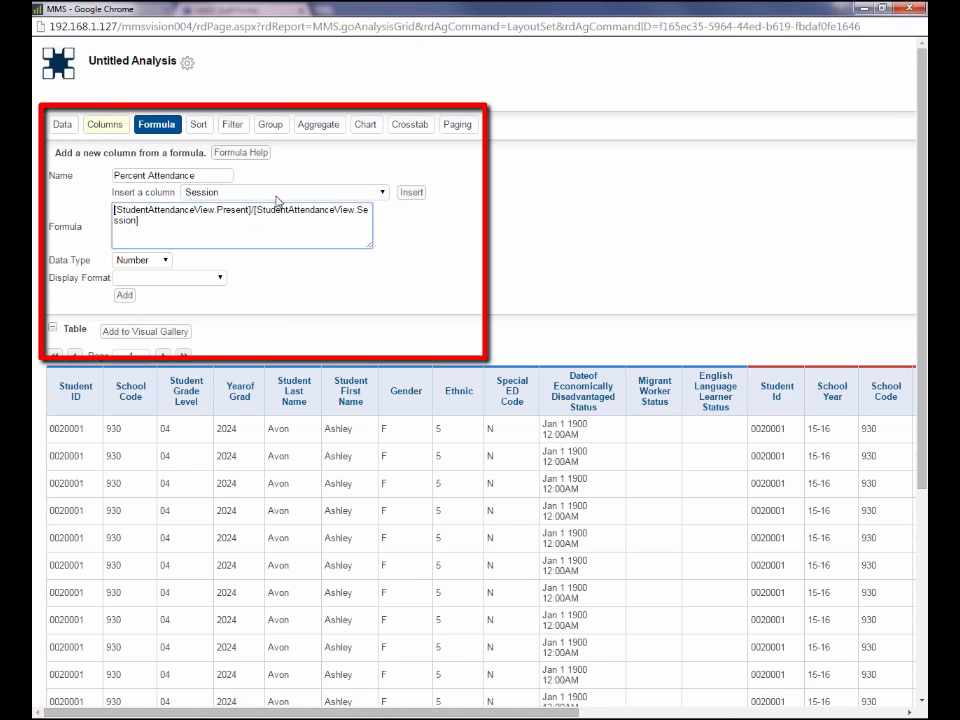
pyautogui.write('(')
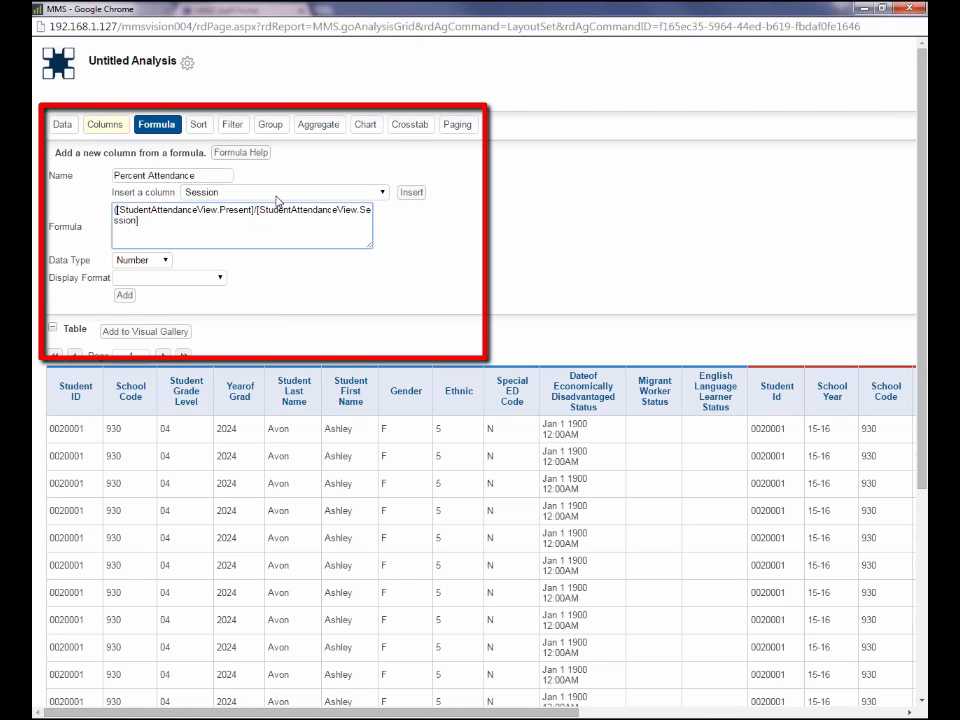
pyautogui.click(151, 222)
pyautogui.write(')')
pyautogui.write(')')
pyautogui.write('*100')
# Step: Set the display format to ###,###,##0.00 and add the Percent Attendance column to the table
pyautogui.click(220, 280)
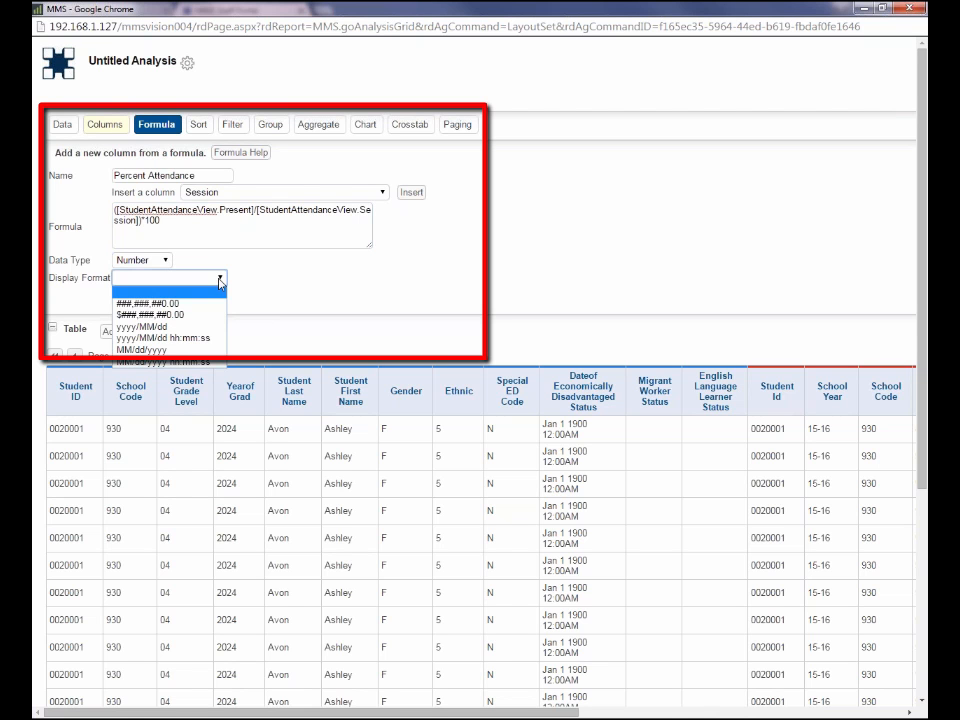
pyautogui.click(130, 304)
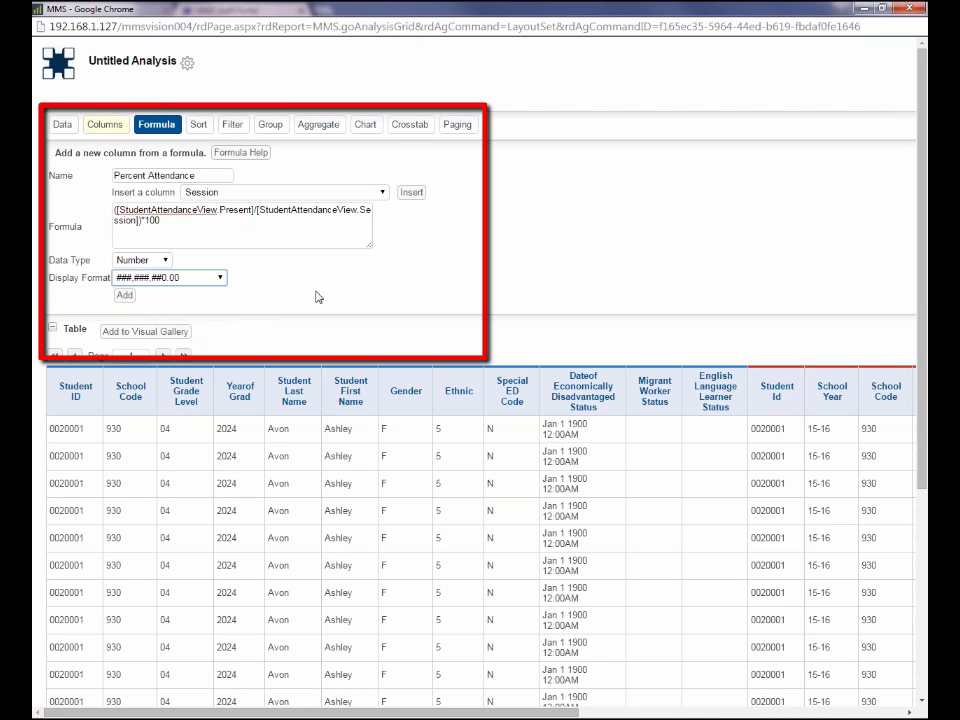
pyautogui.click(124, 296)
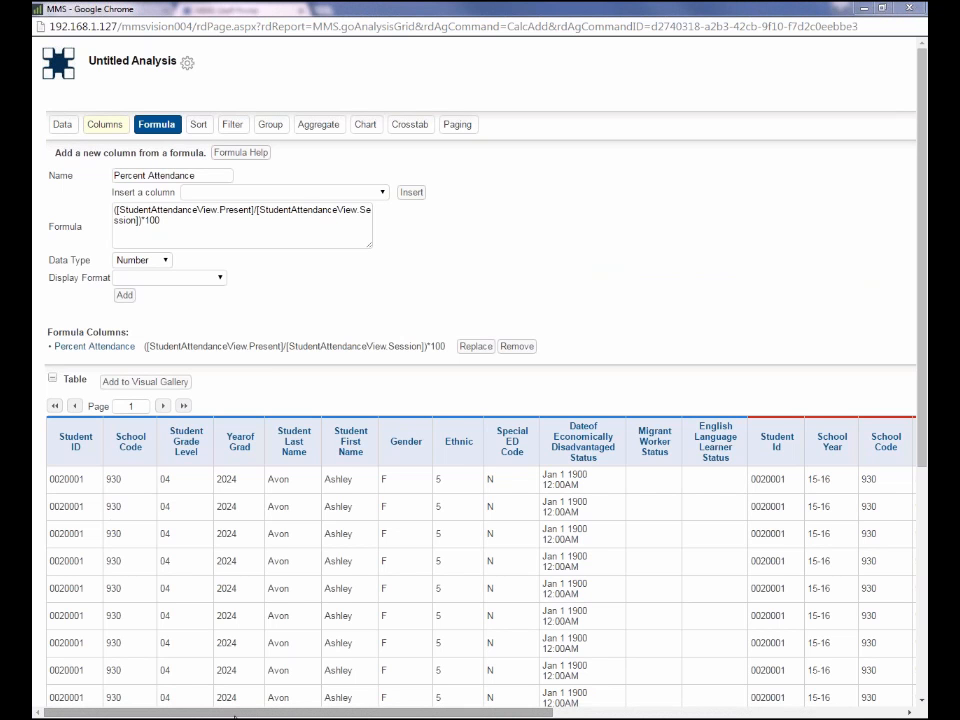
# Step: Examine the Percent Attendance values for all rows on the table's first page
pyautogui.moveTo(237, 714); pyautogui.dragTo(706, 713)
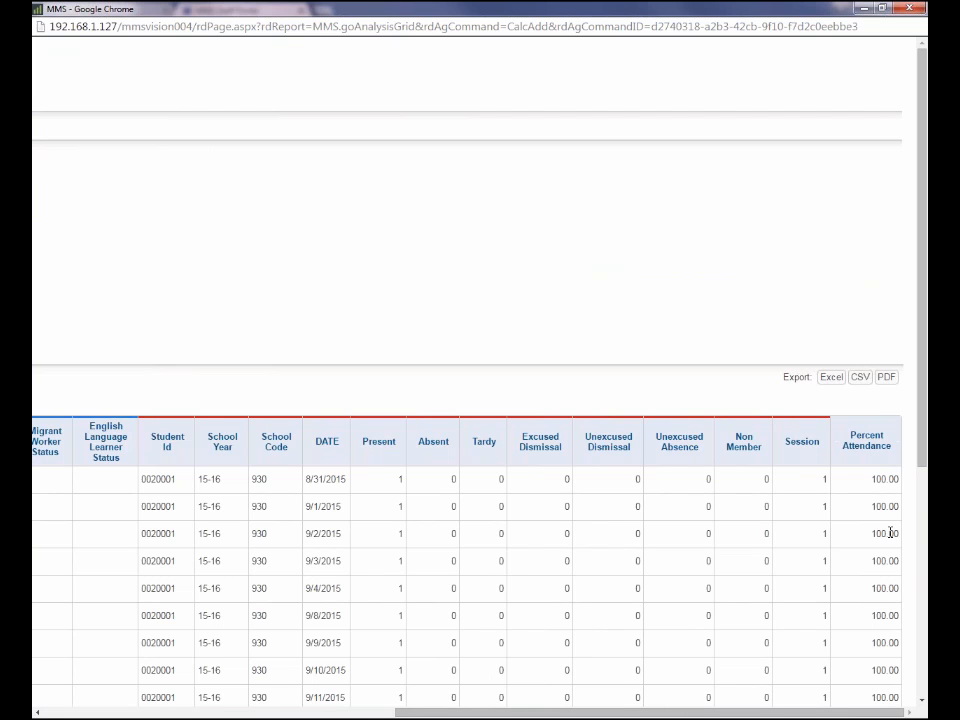
pyautogui.scroll(-6, 922, 703)
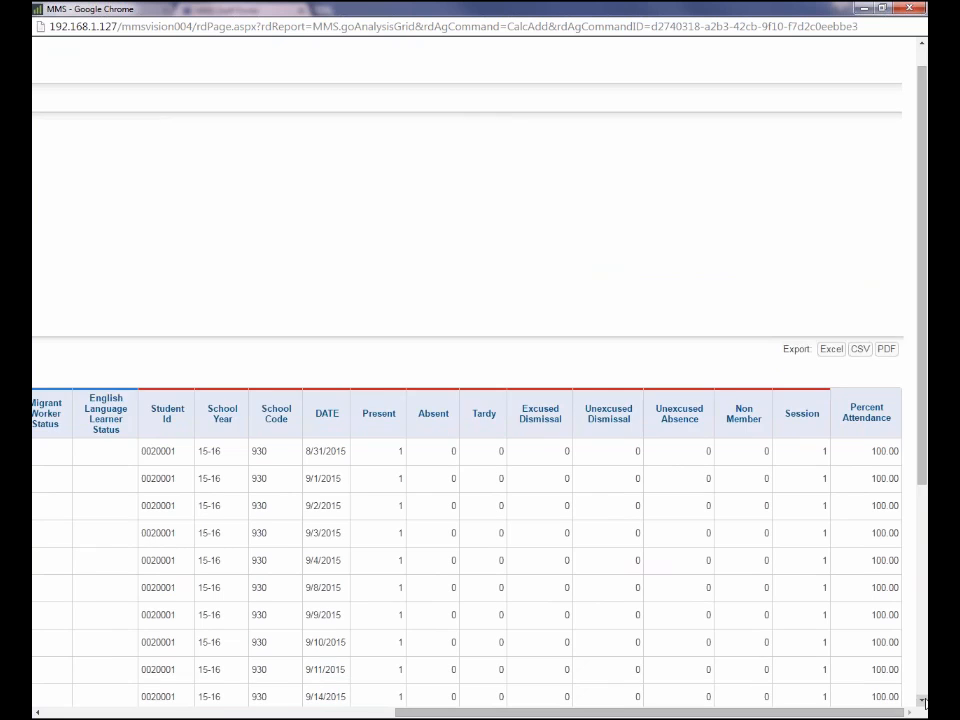
pyautogui.scroll(-2, 922, 703)
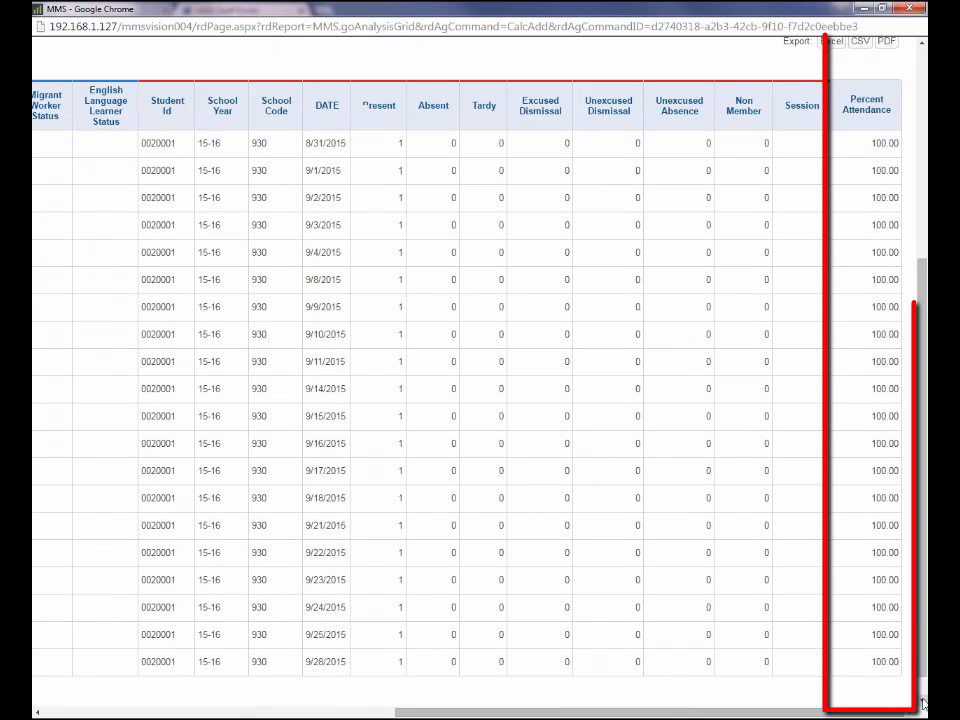
pyautogui.moveTo(918, 676); pyautogui.dragTo(924, 426)
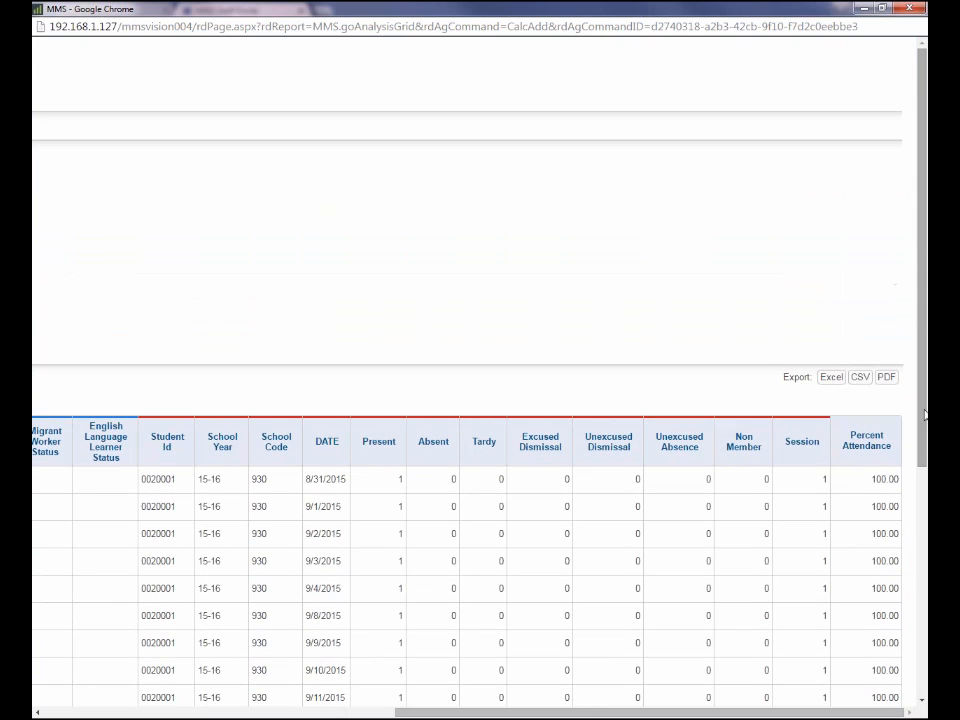
pyautogui.moveTo(427, 713); pyautogui.dragTo(34, 708)
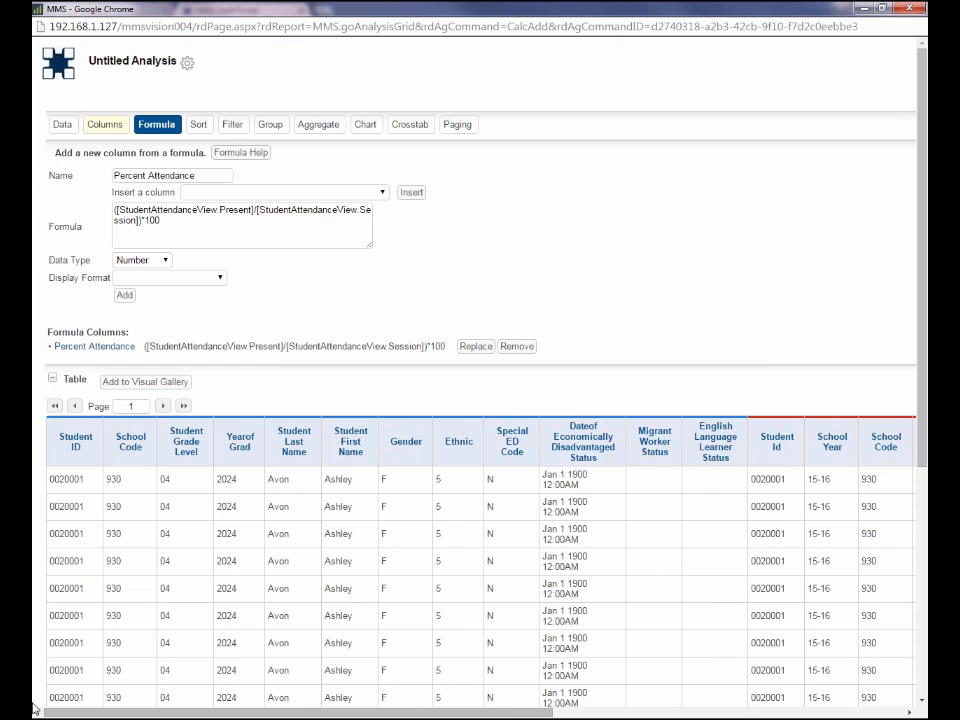
# Step: Sort the table rows by Gender in descending order
pyautogui.click(197, 125)
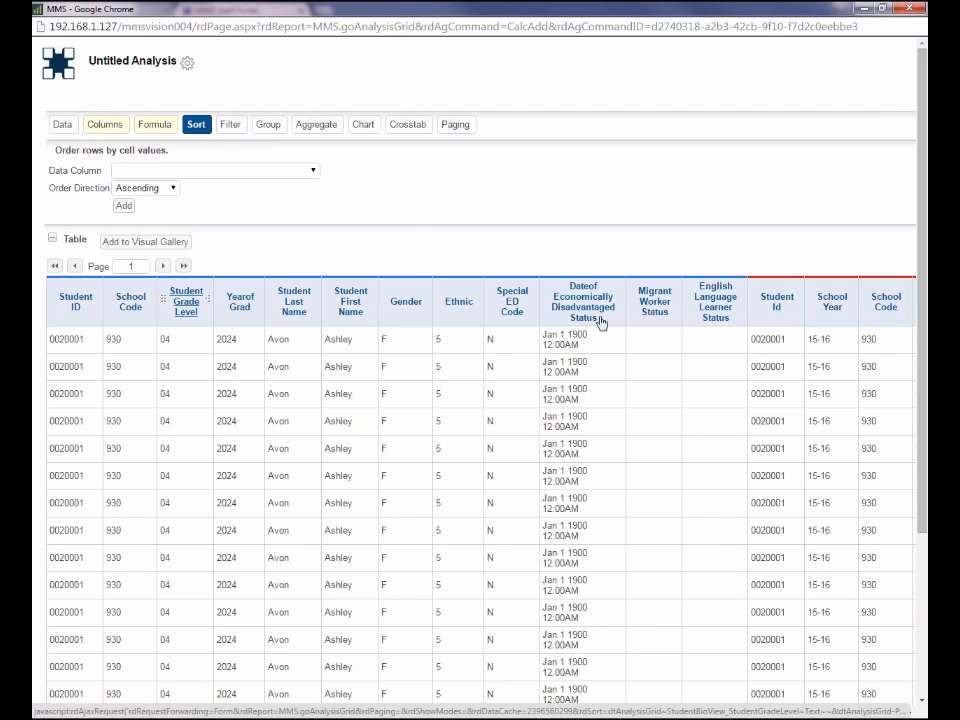
pyautogui.click(406, 303)
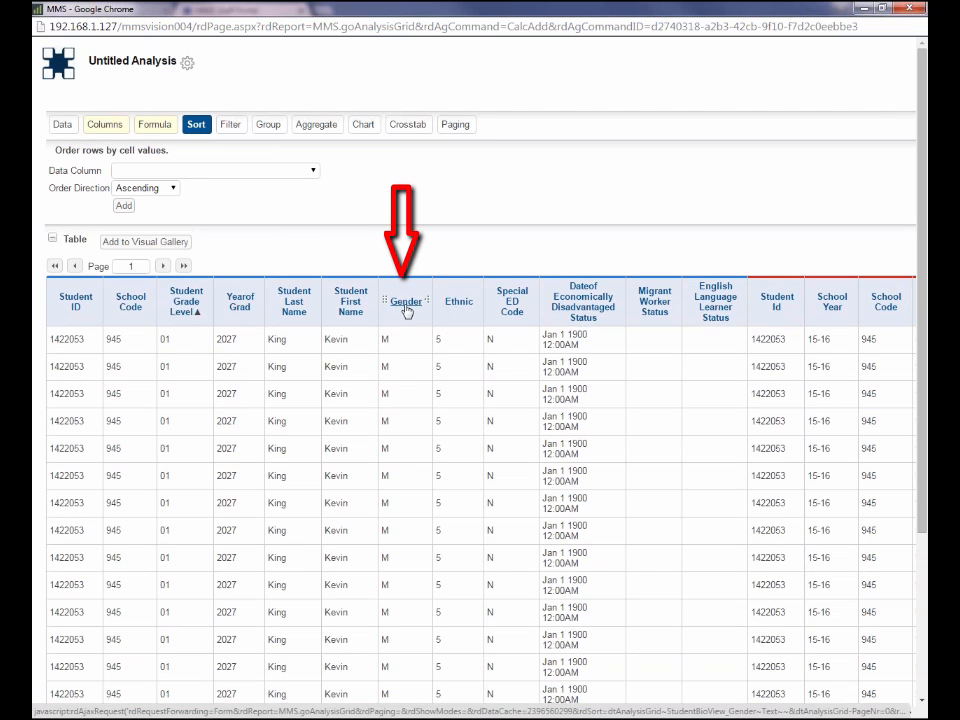
pyautogui.click(405, 304)
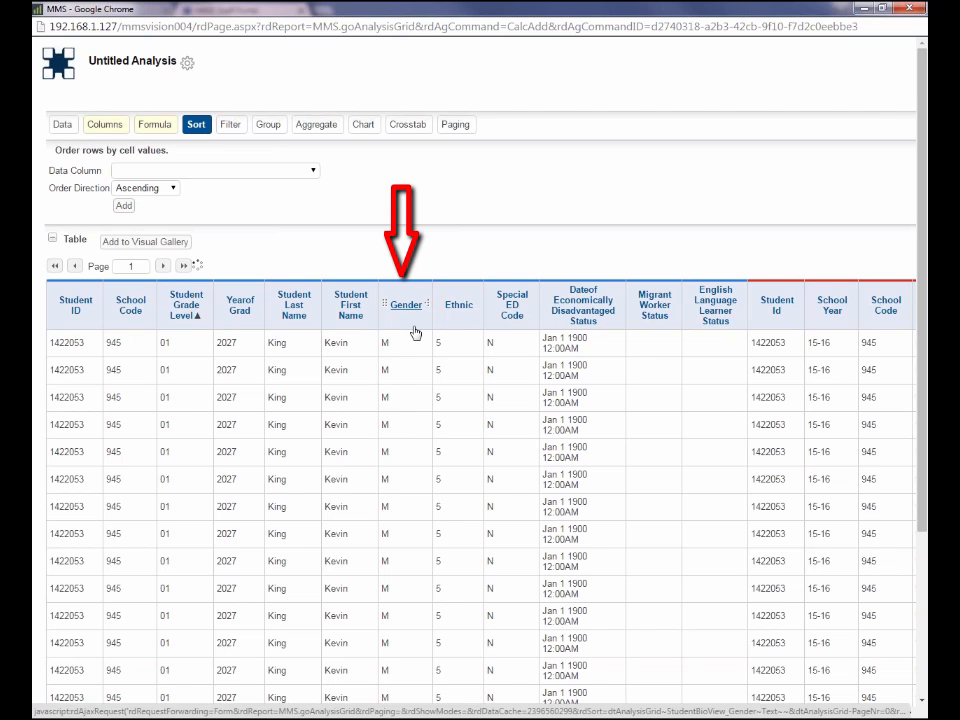
pyautogui.scroll(-3, 418, 396)
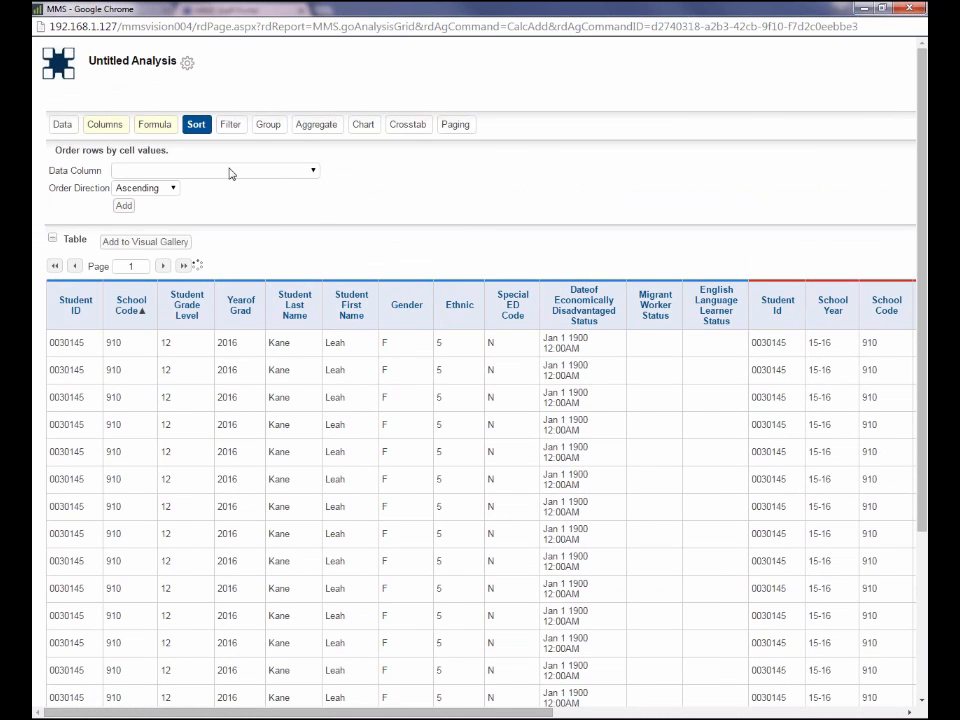
# Step: Sort the table rows by the attendance DATE column in ascending order and check the reordered rows across all columns
pyautogui.click(314, 172)
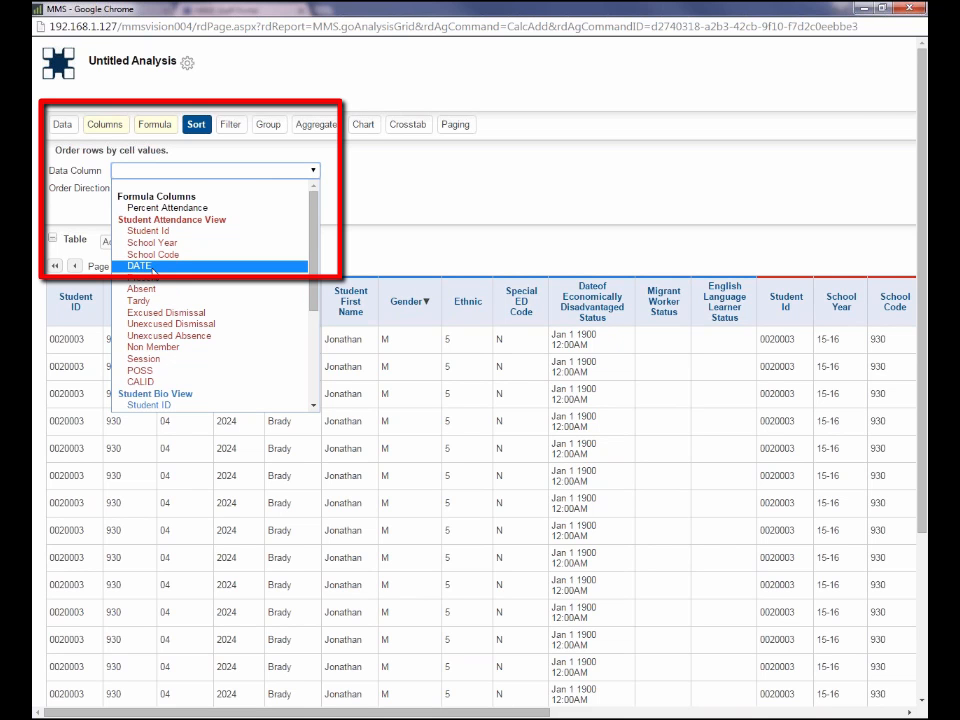
pyautogui.click(153, 267)
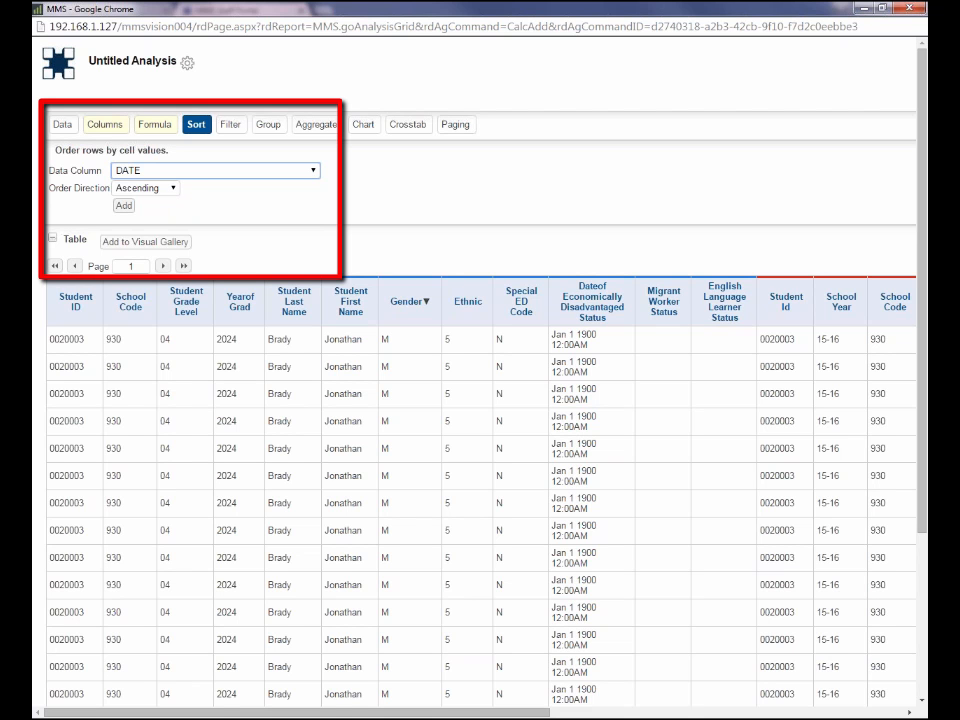
pyautogui.click(124, 206)
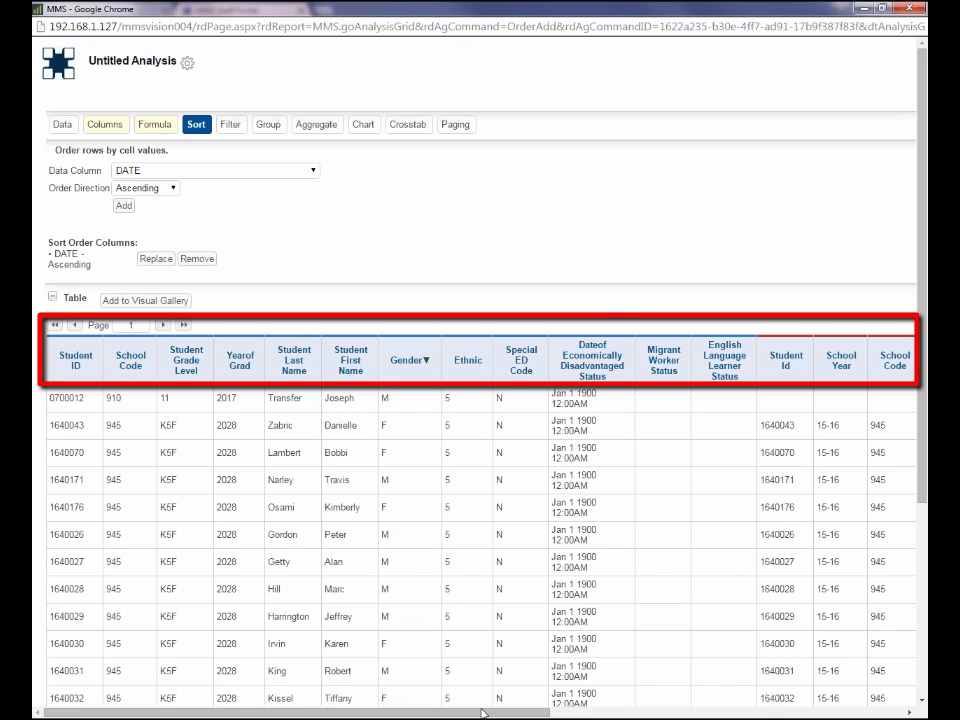
pyautogui.moveTo(482, 716); pyautogui.dragTo(774, 714)
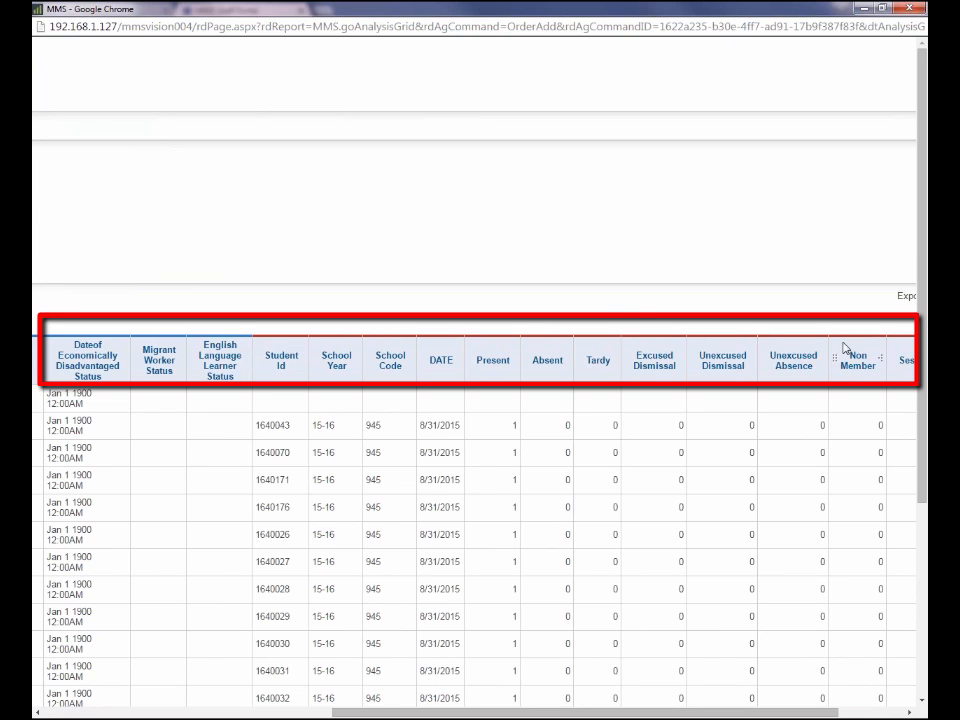
pyautogui.moveTo(700, 712); pyautogui.dragTo(402, 716)
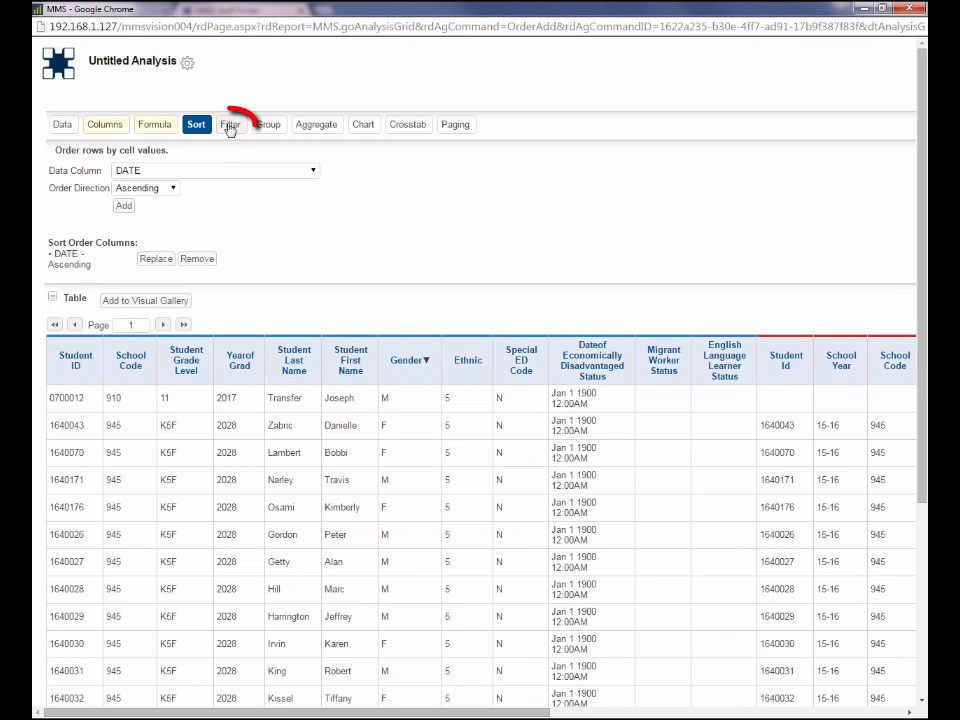
# Step: Filter the rows to those whose School Code from the Student Attendance View equals 910, and look over the filtered table
pyautogui.click(229, 125)
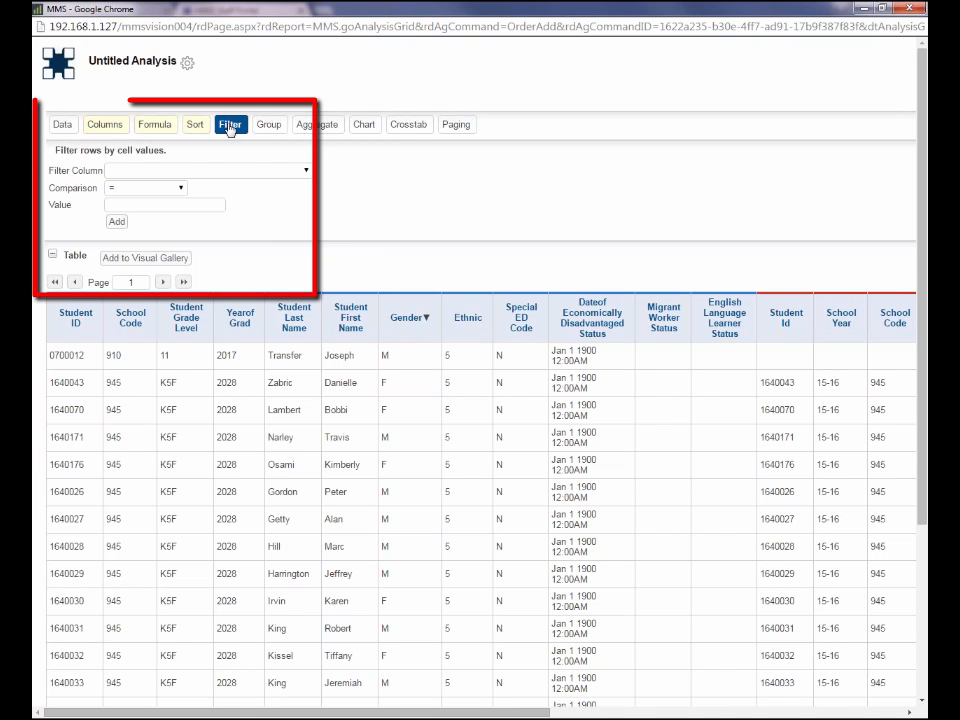
pyautogui.click(307, 172)
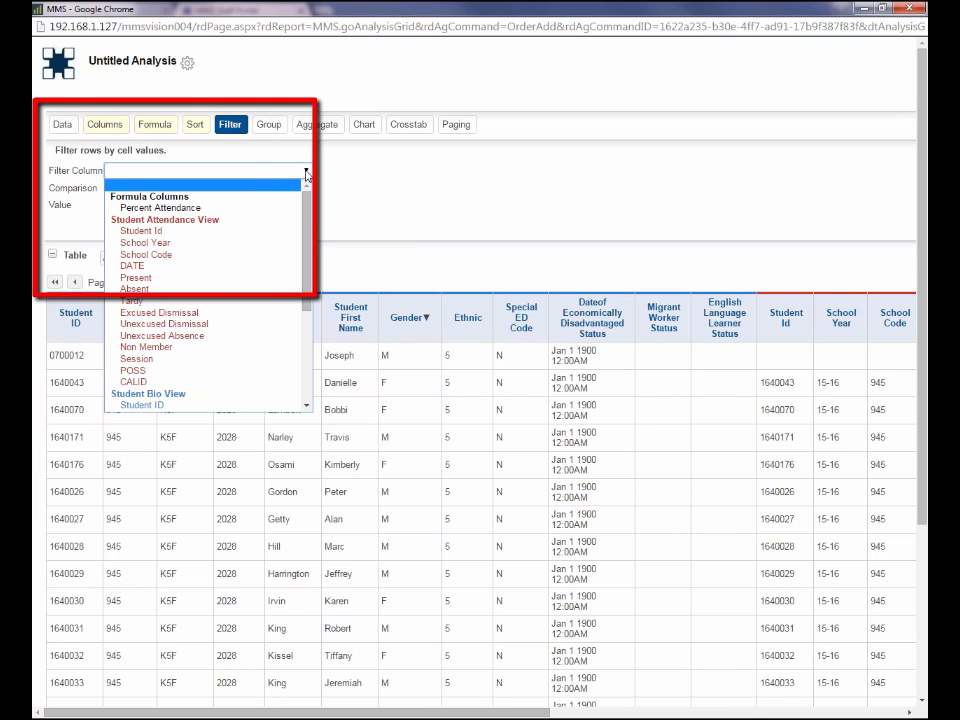
pyautogui.click(155, 255)
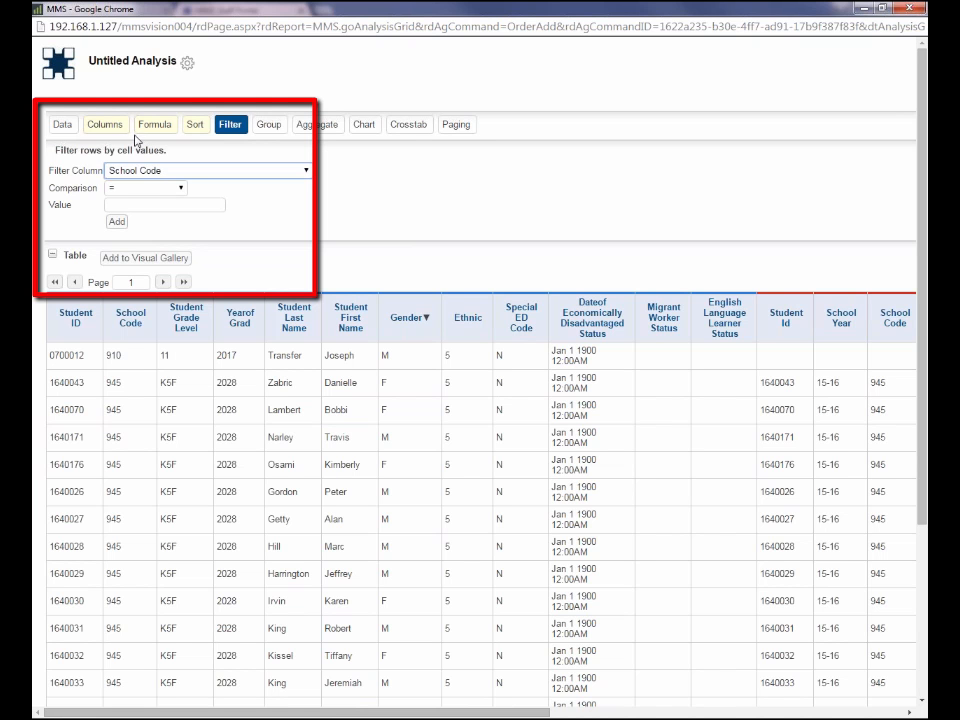
pyautogui.click(183, 189)
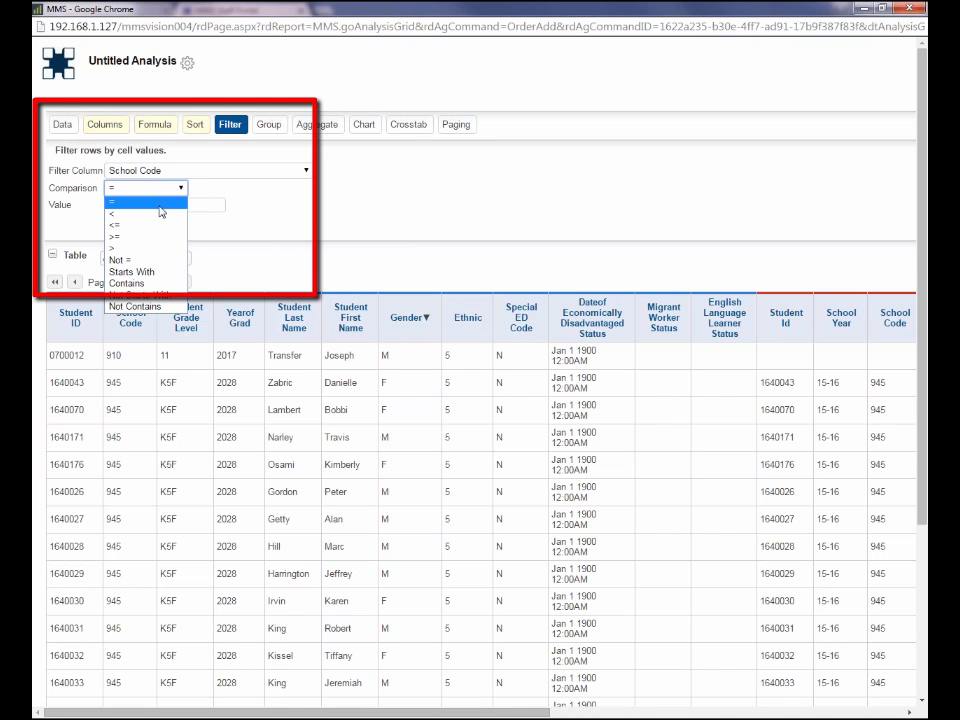
pyautogui.click(160, 203)
pyautogui.click(128, 206)
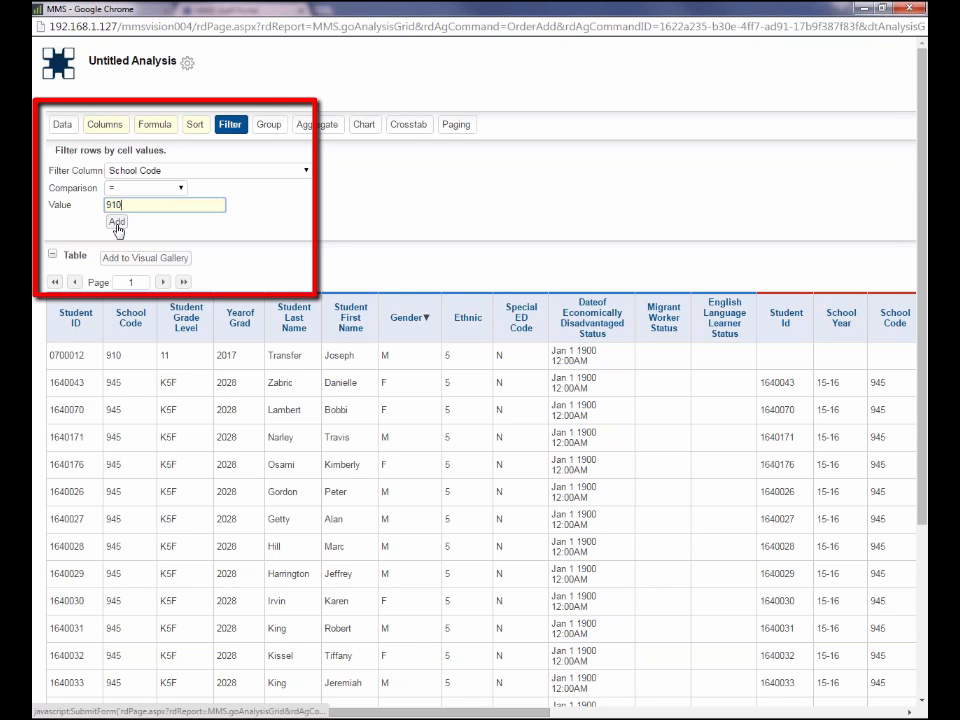
pyautogui.click(117, 222)
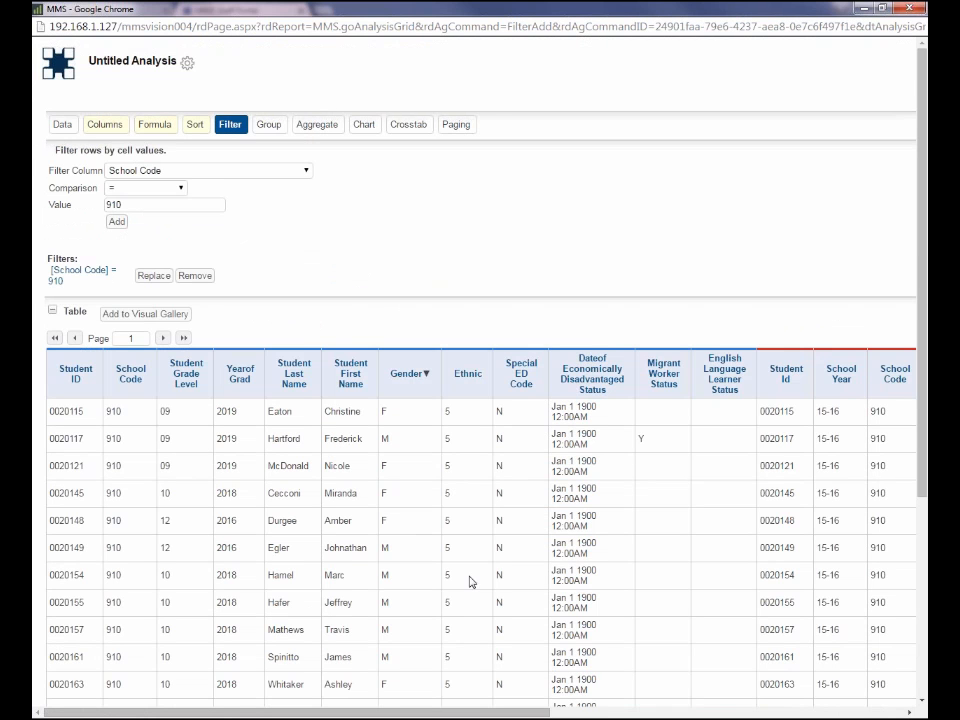
pyautogui.scroll(-2, 490, 620)
pyautogui.scroll(-1, 490, 577)
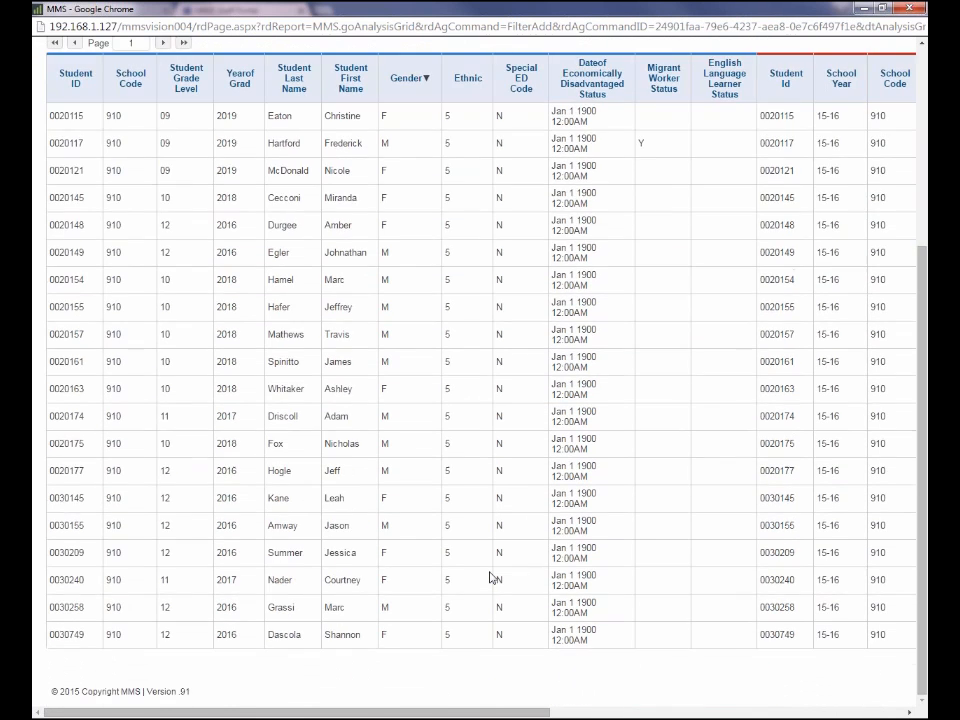
pyautogui.scroll(3, 491, 577)
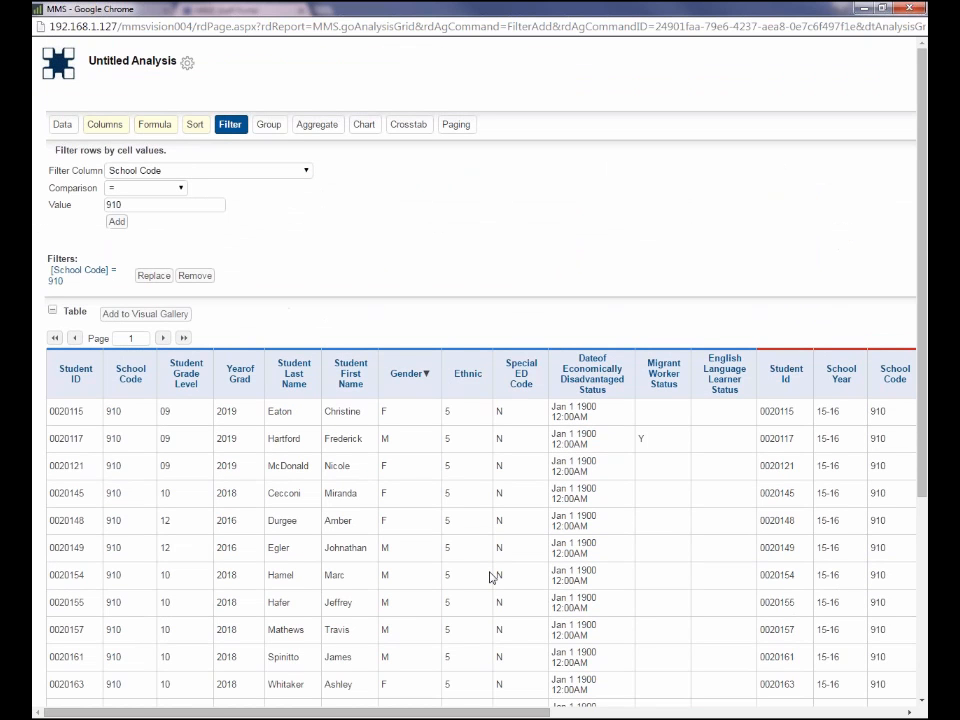
# Step: Group the table rows by Student Id from the Student Attendance View and review the grouped rows
pyautogui.click(271, 126)
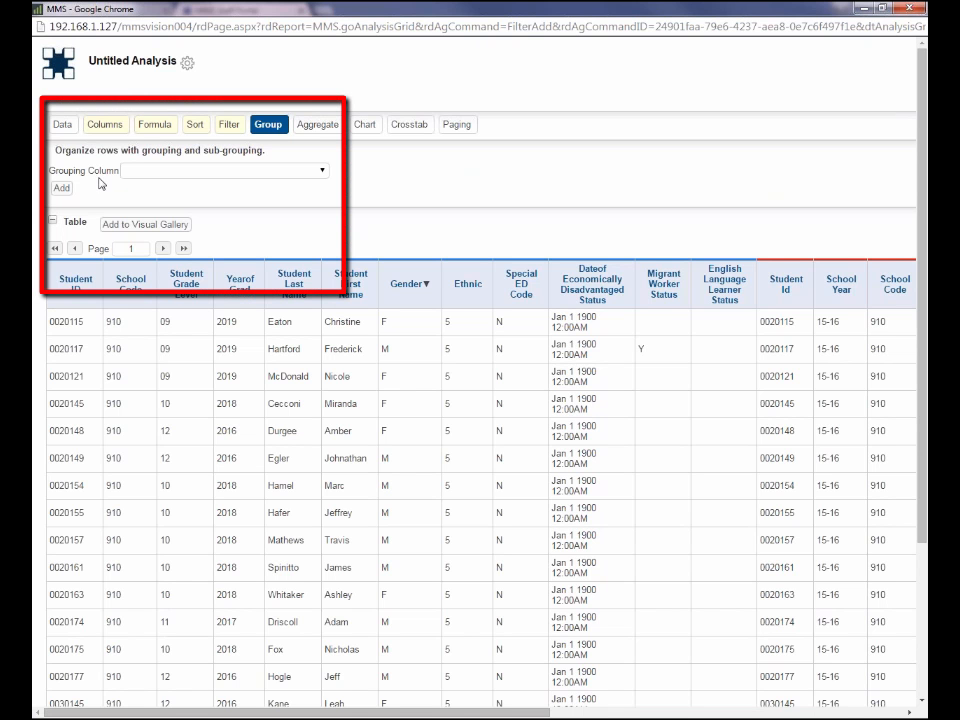
pyautogui.click(323, 172)
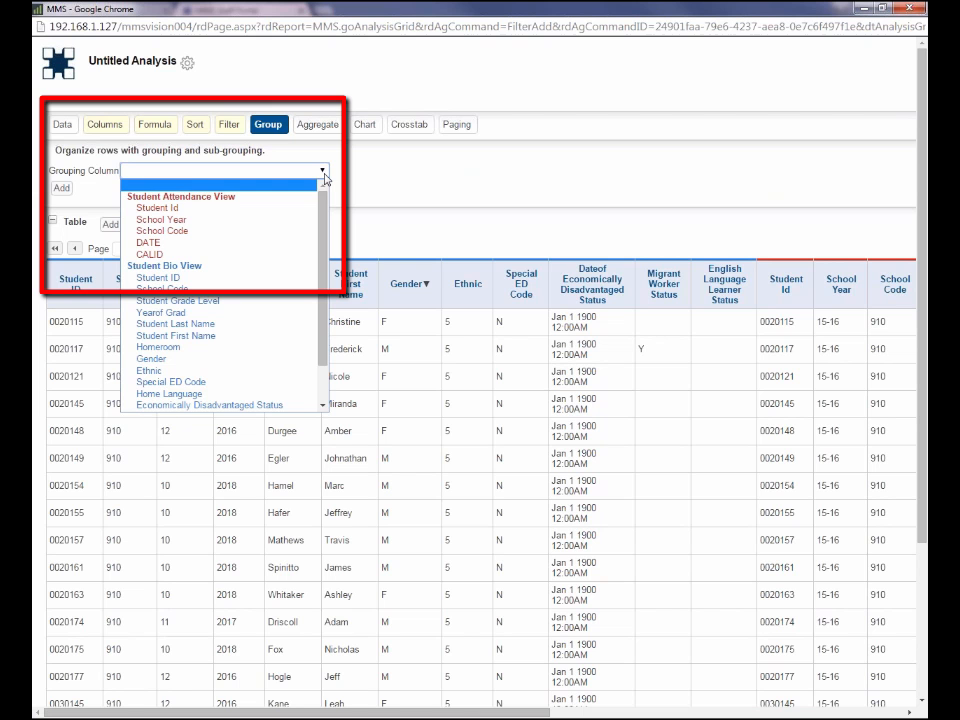
pyautogui.click(160, 208)
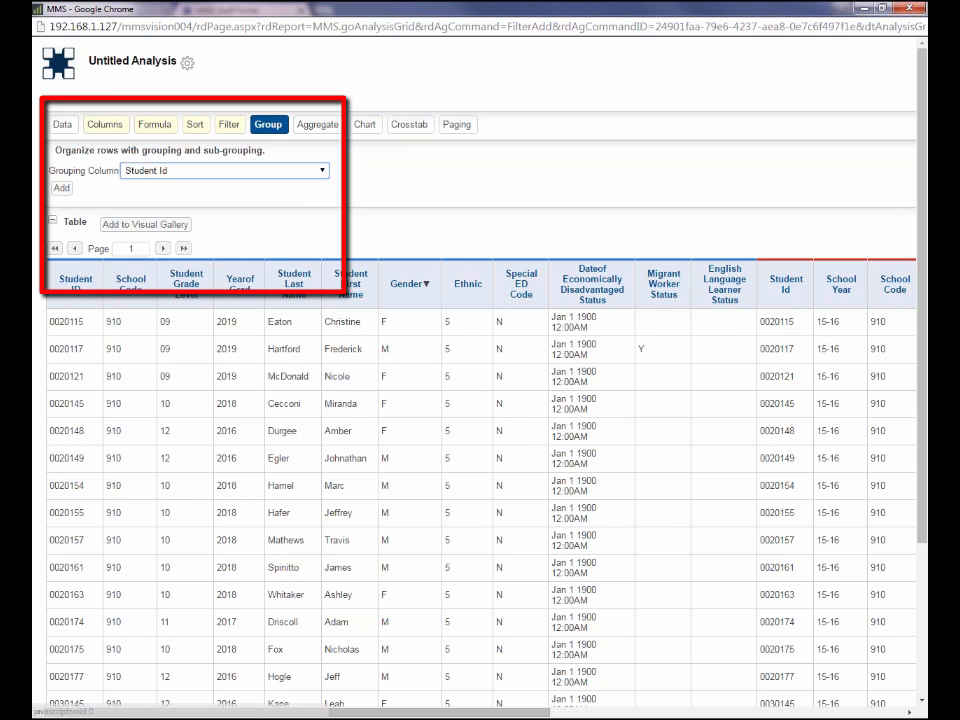
pyautogui.click(60, 189)
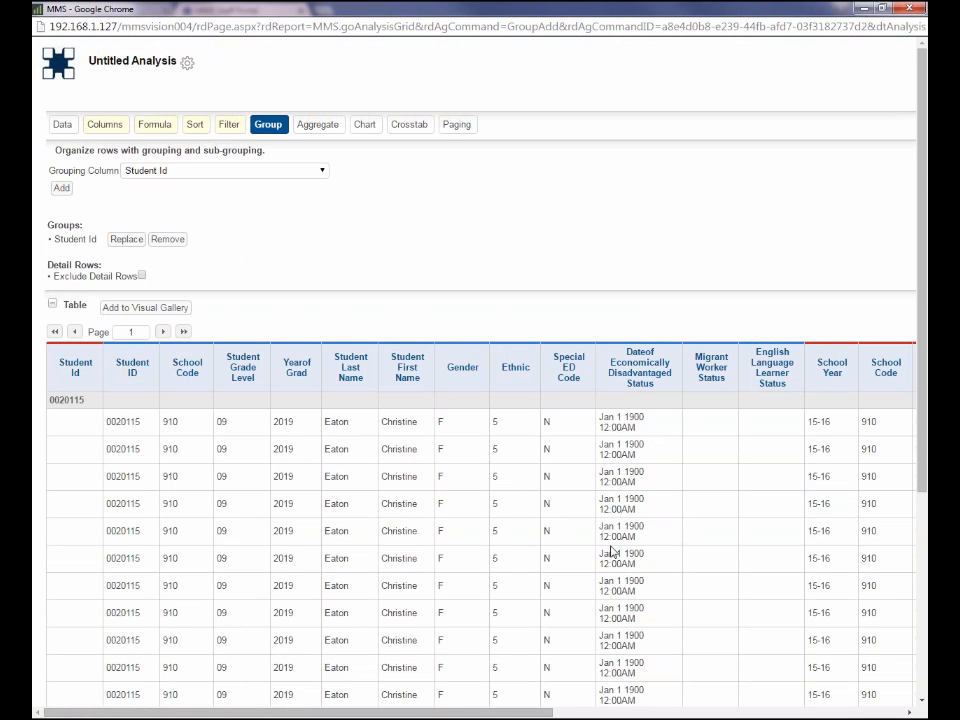
pyautogui.scroll(-5, 742, 521)
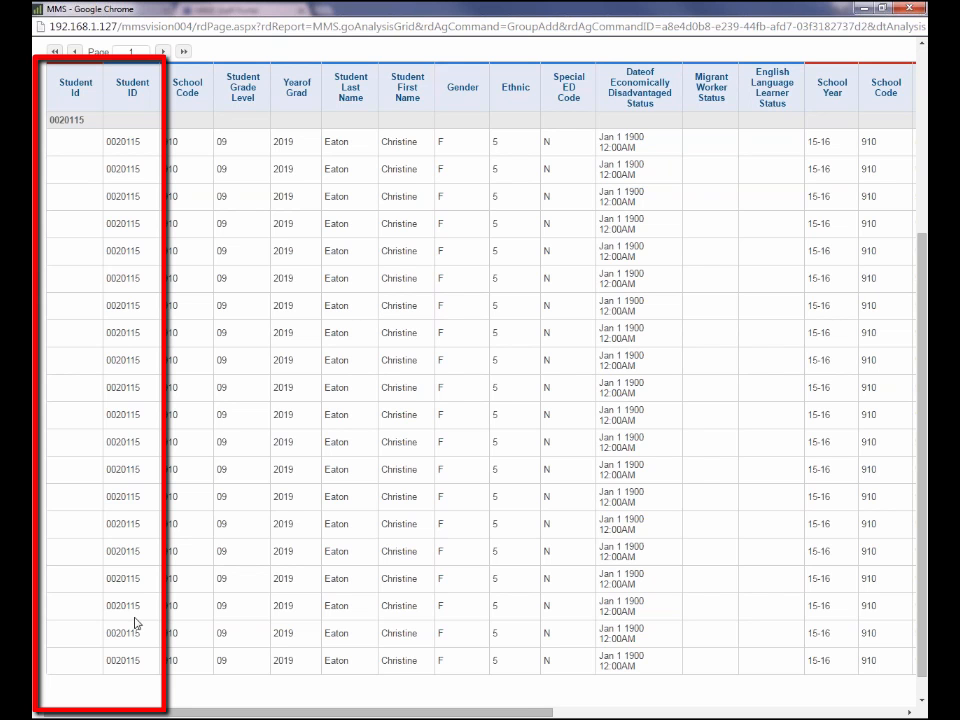
pyautogui.scroll(-1, 138, 647)
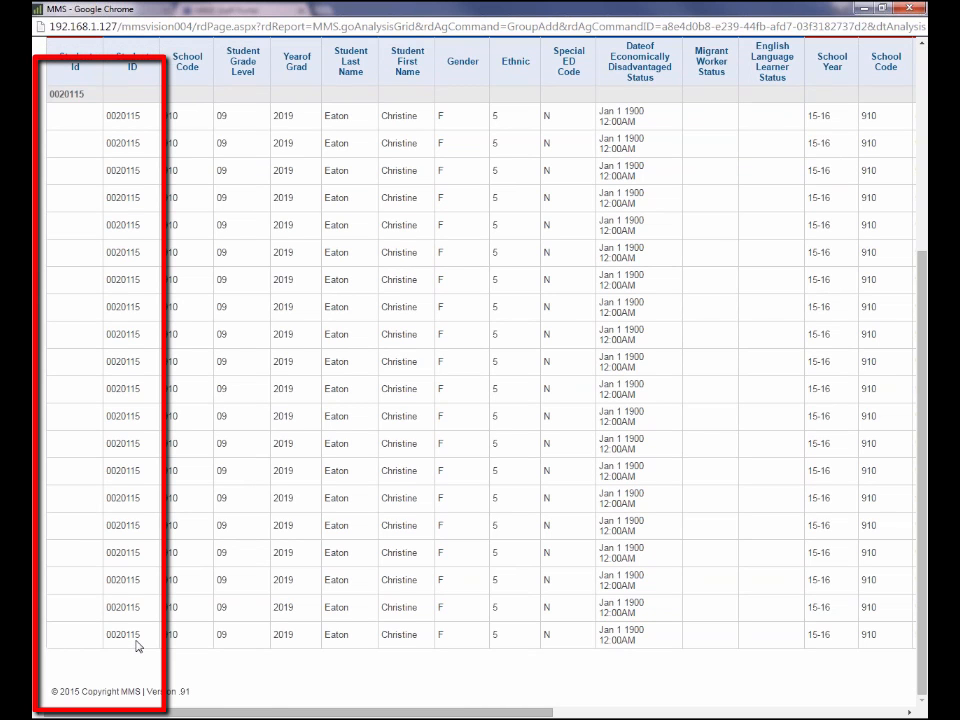
pyautogui.scroll(3, 208, 478)
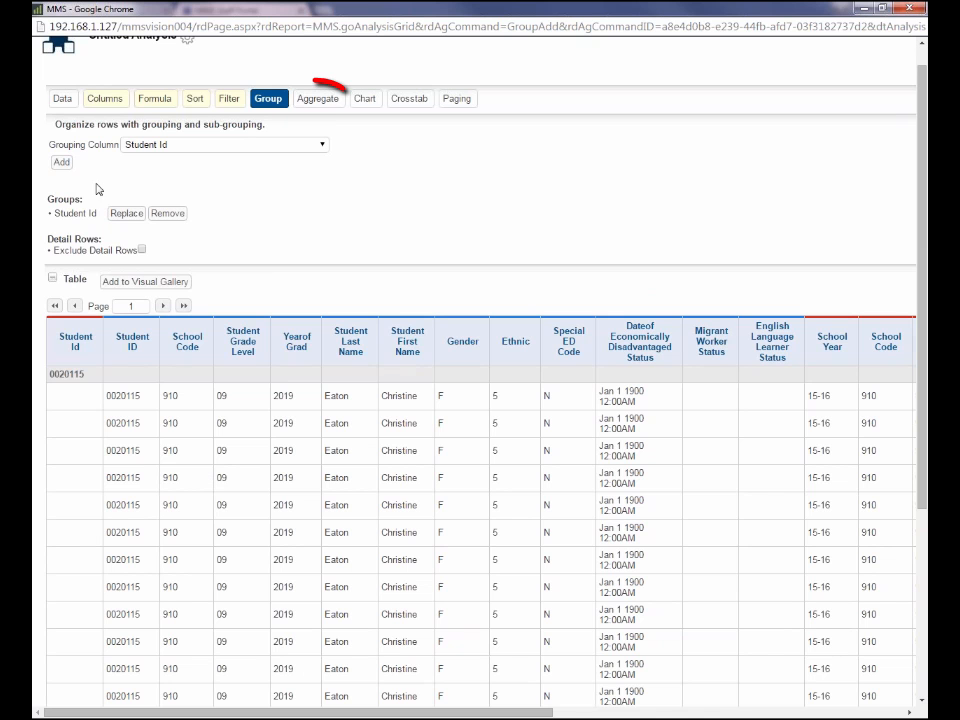
# Step: Add an Average aggregate for the Percent Attendance column and check it at the overall and student group levels
pyautogui.click(318, 100)
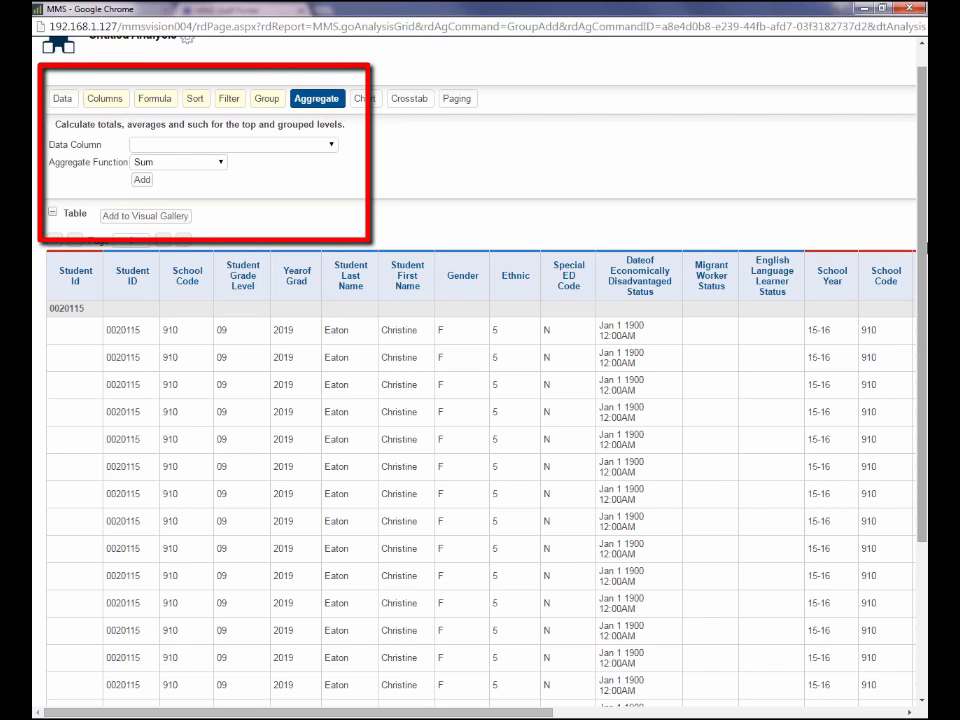
pyautogui.click(300, 144)
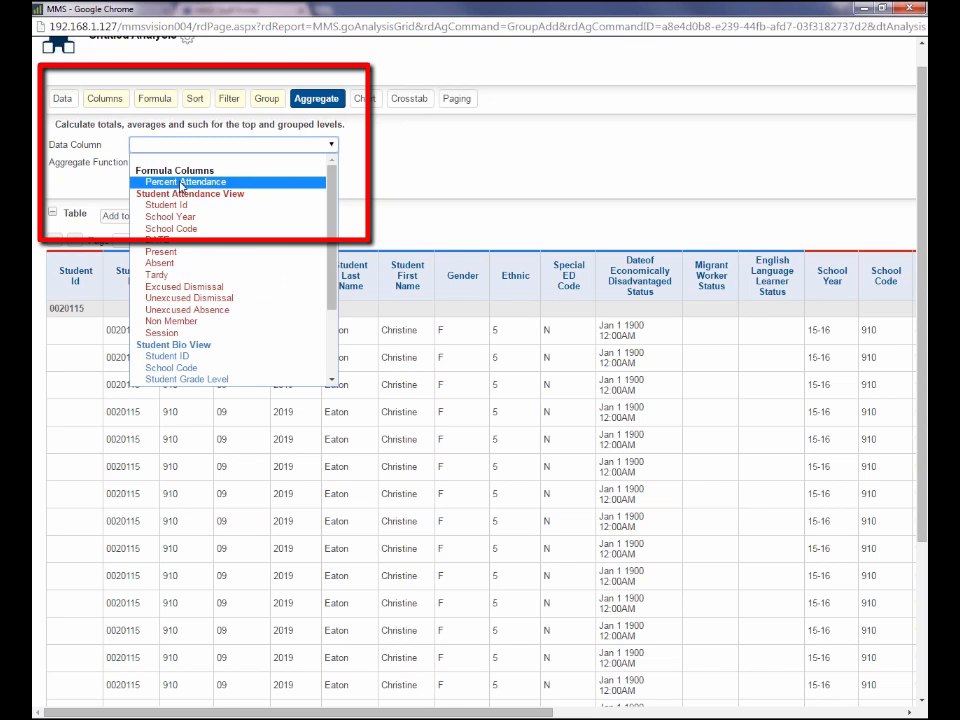
pyautogui.click(212, 182)
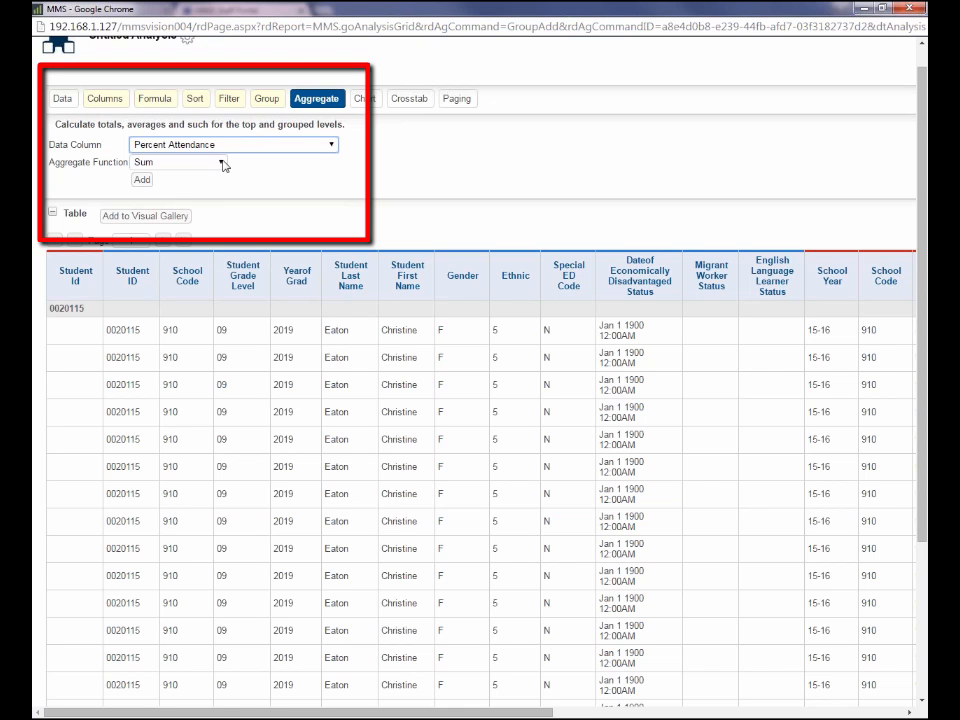
pyautogui.click(223, 163)
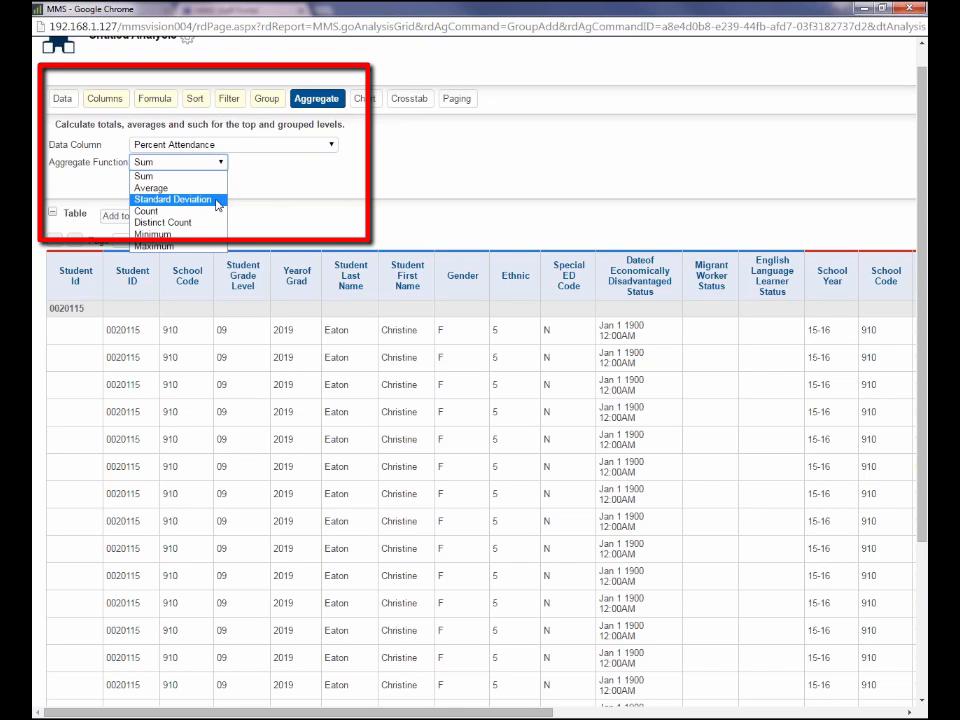
pyautogui.click(199, 192)
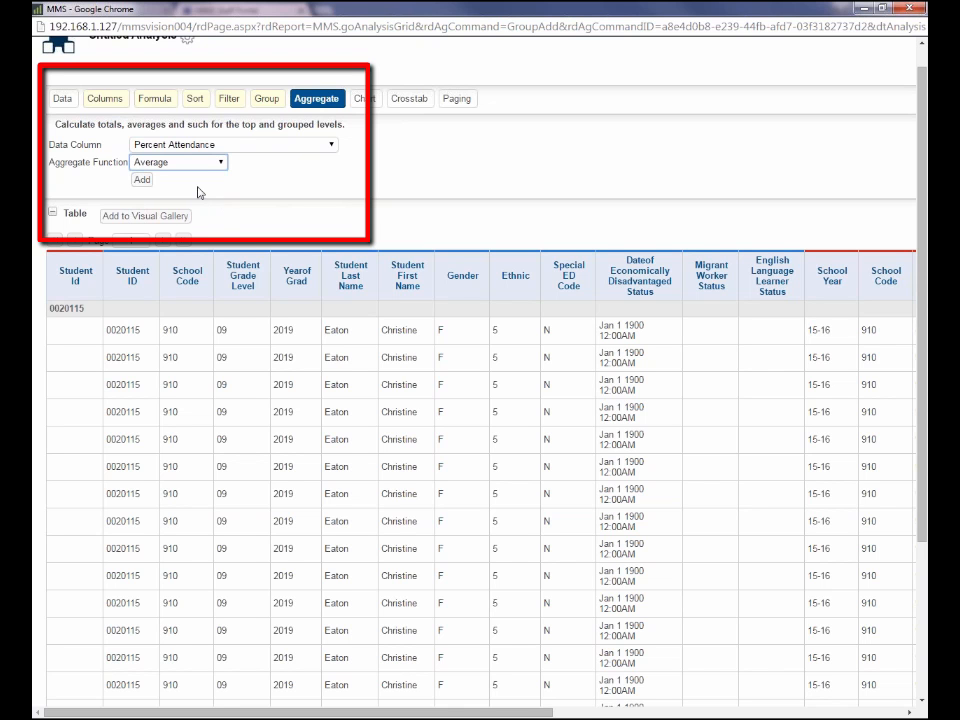
pyautogui.click(142, 181)
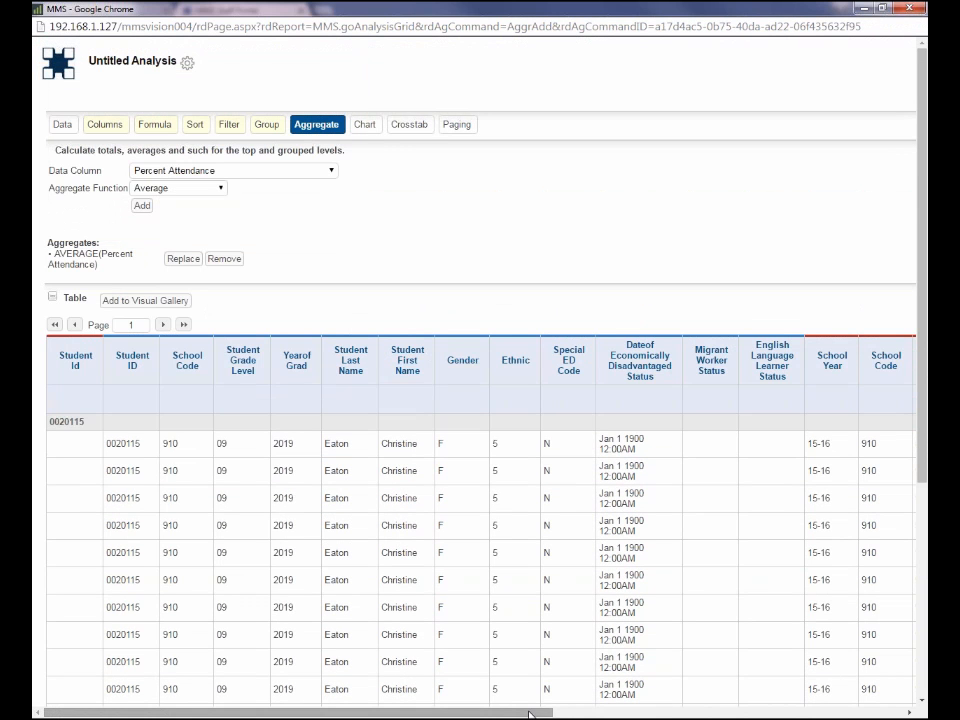
pyautogui.moveTo(530, 713); pyautogui.dragTo(880, 713)
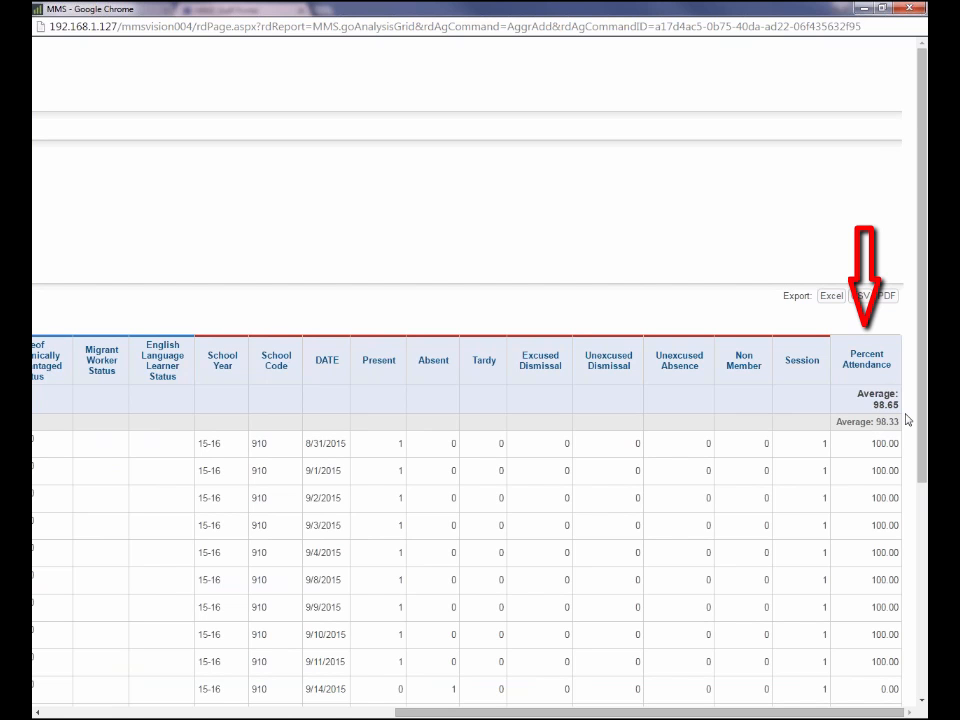
pyautogui.moveTo(390, 712); pyautogui.dragTo(40, 712)
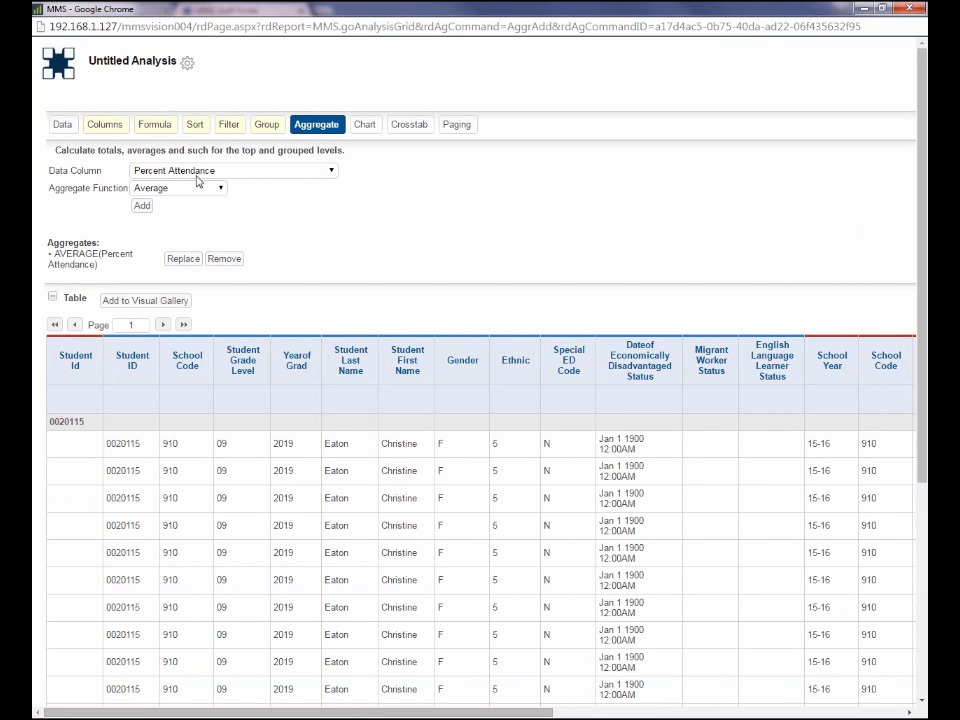
# Step: Set up a Curved Line chart with DATE as the X-axis column and Percent Attendance as the Y-axis column
pyautogui.click(366, 126)
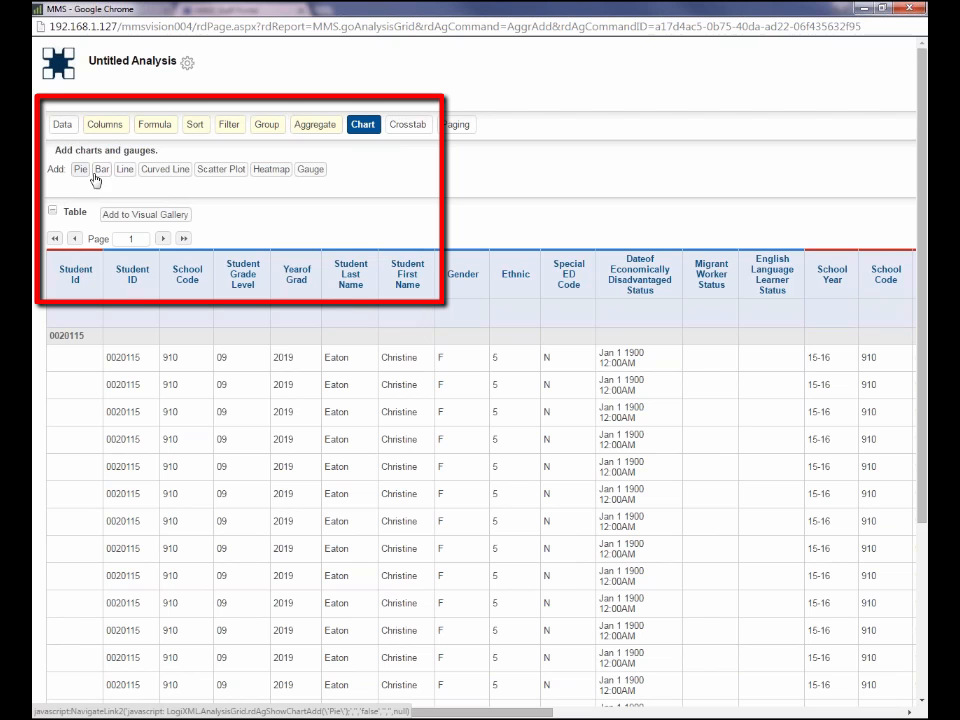
pyautogui.click(164, 170)
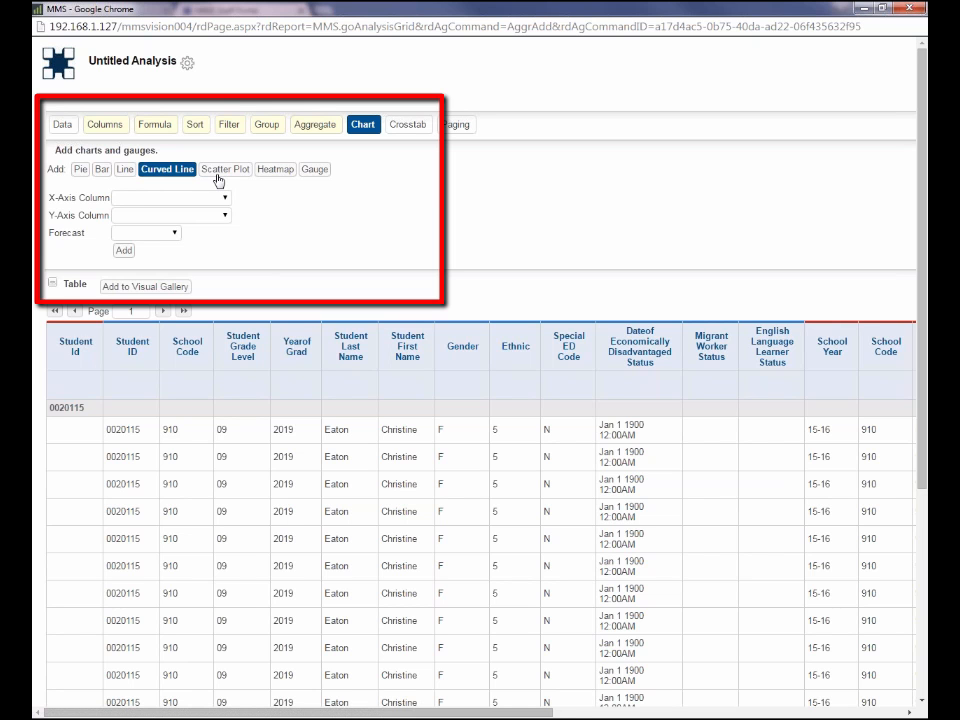
pyautogui.click(168, 197)
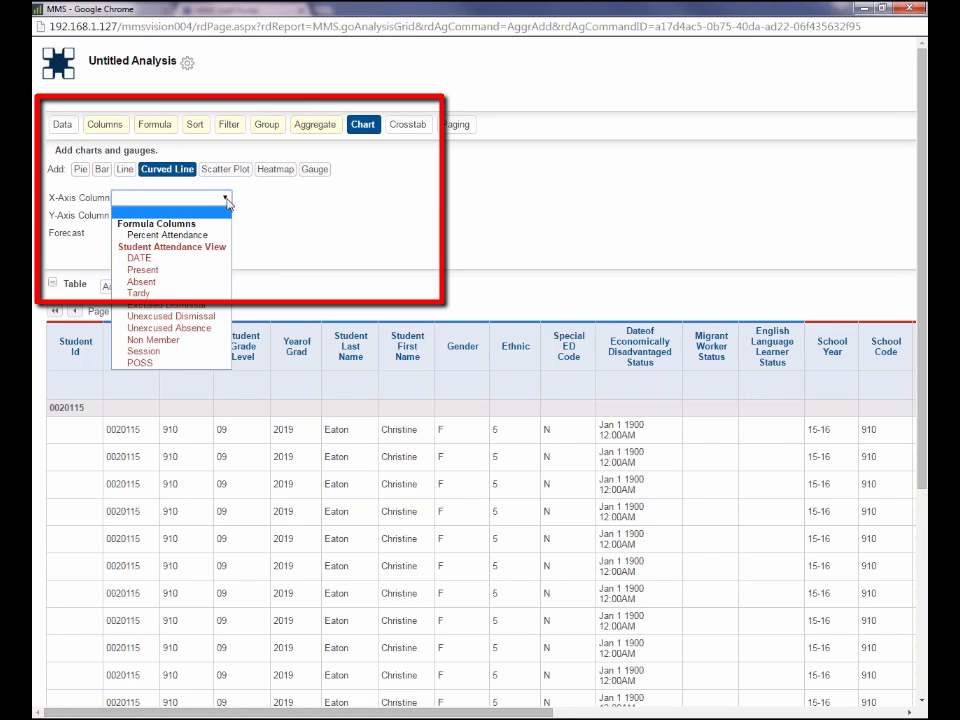
pyautogui.click(150, 260)
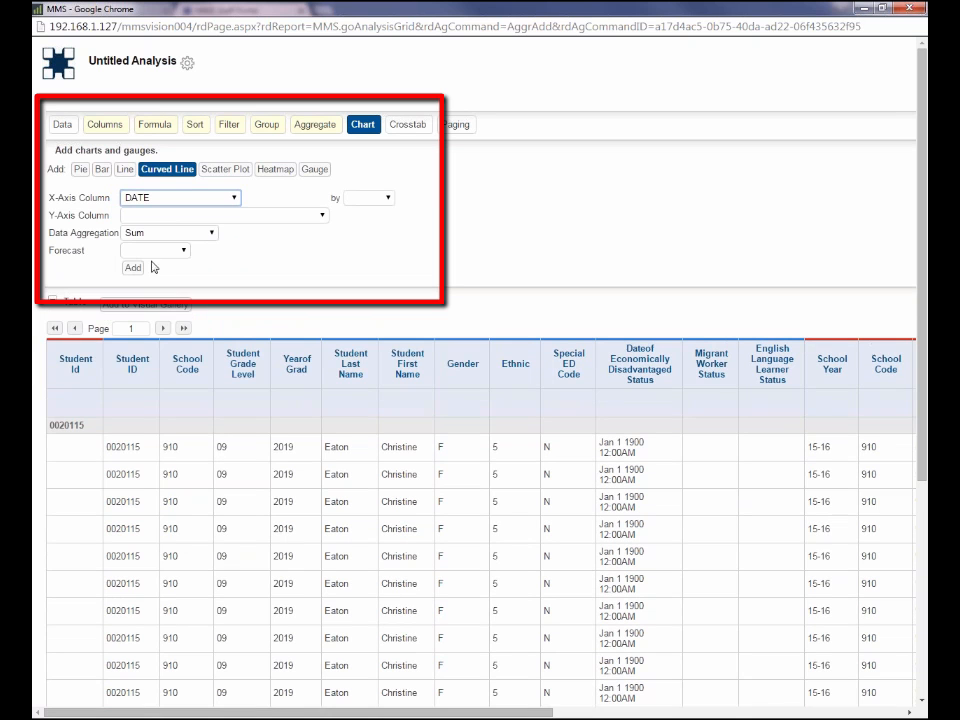
pyautogui.click(322, 216)
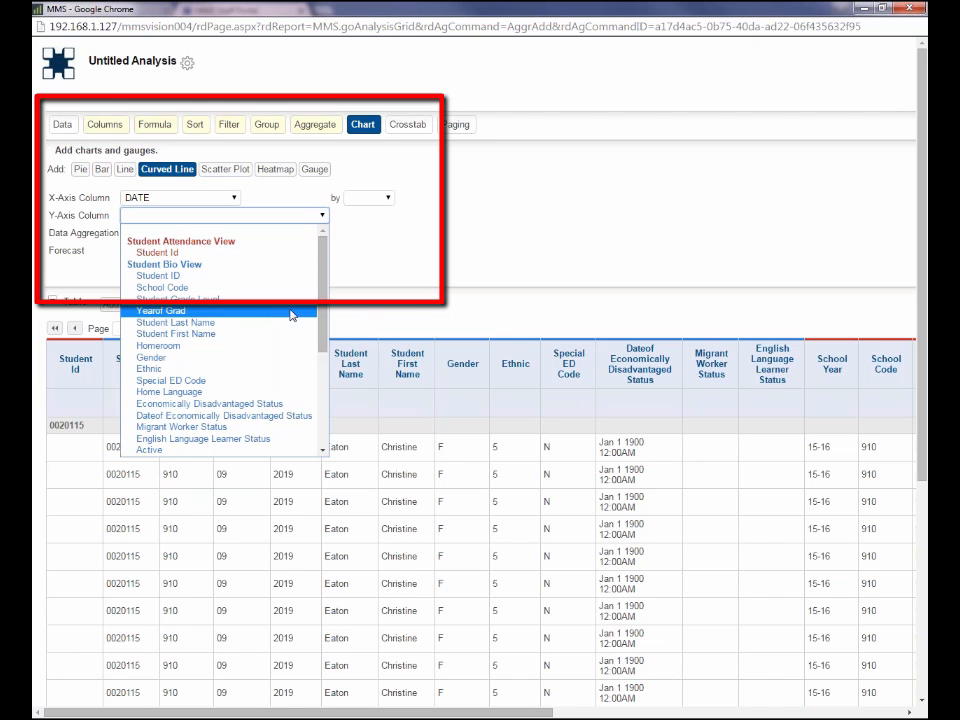
pyautogui.moveTo(319, 290); pyautogui.dragTo(342, 384)
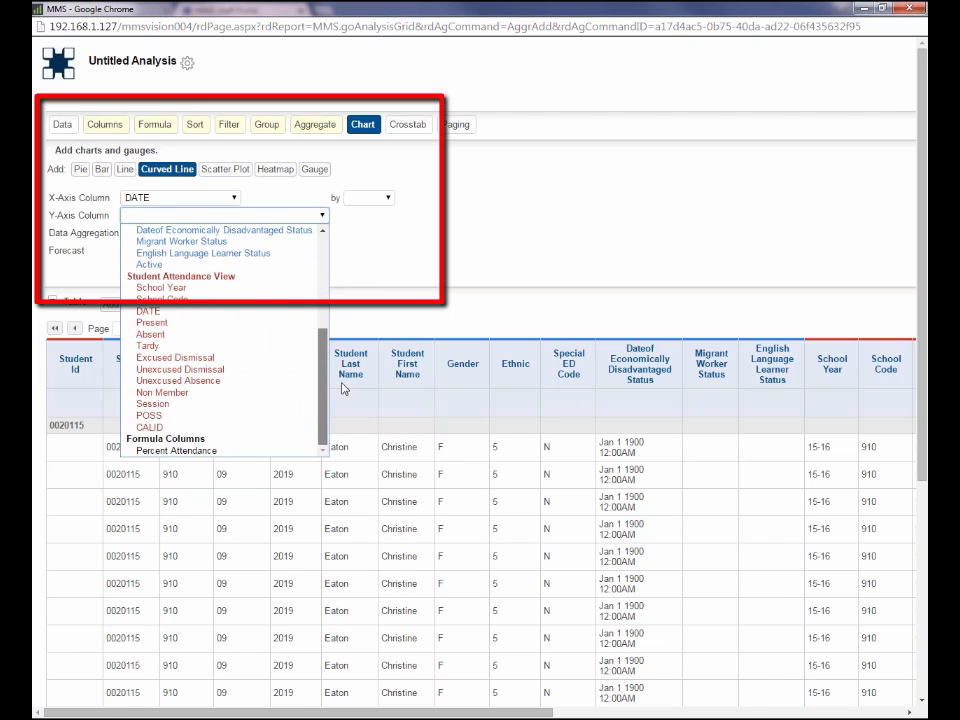
pyautogui.click(206, 451)
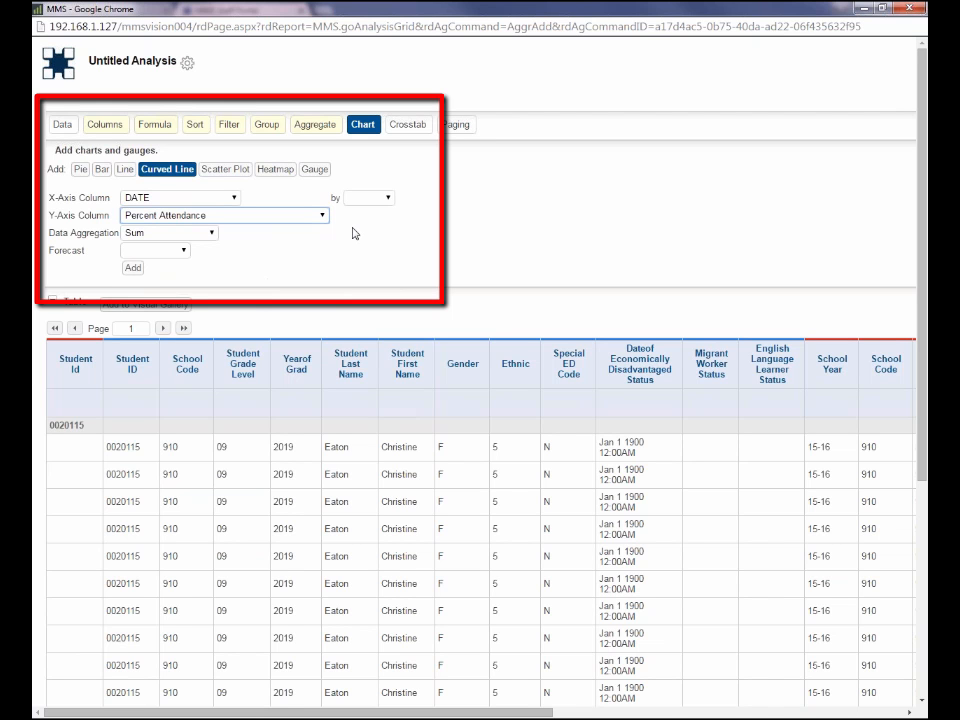
# Step: Group the chart's dates by Month, apply a Linear/Trend Regression forecast, and add the curved line chart to the analysis
pyautogui.click(389, 199)
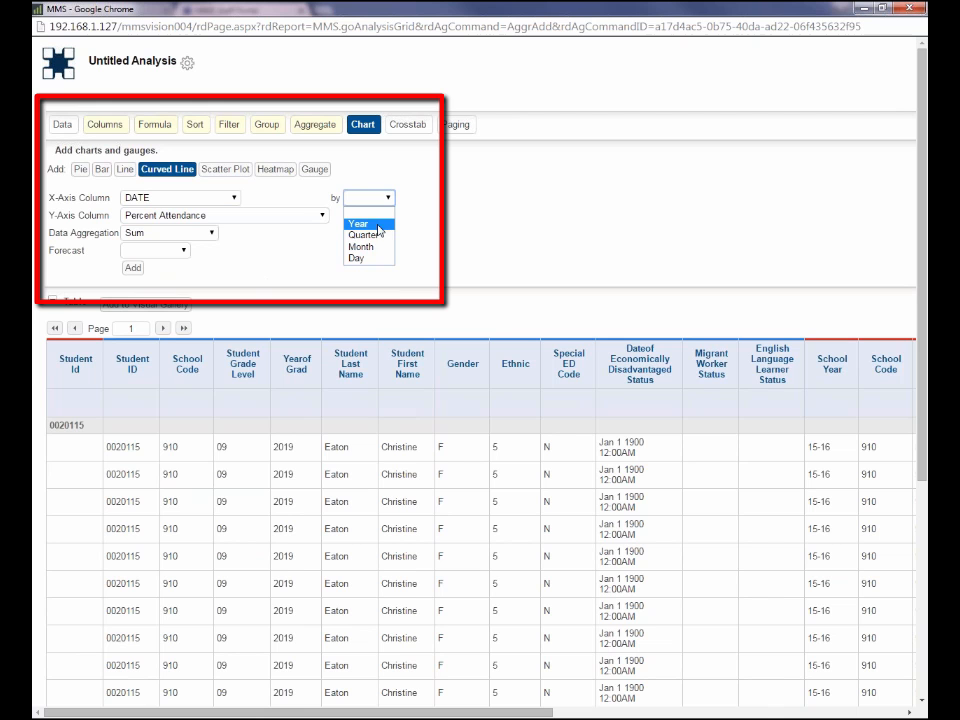
pyautogui.click(381, 250)
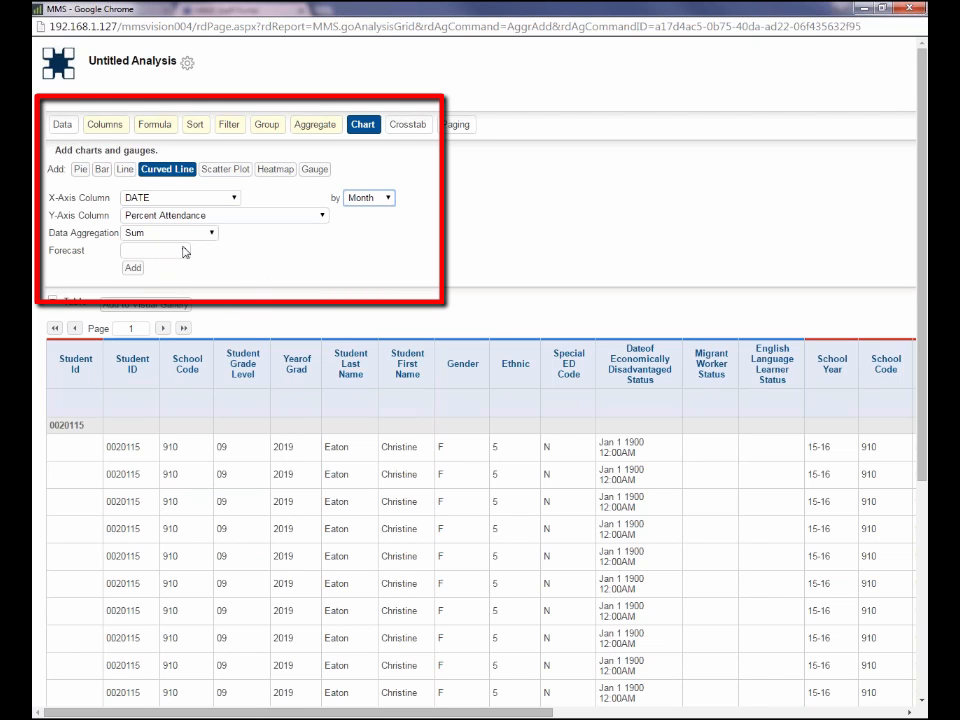
pyautogui.click(184, 251)
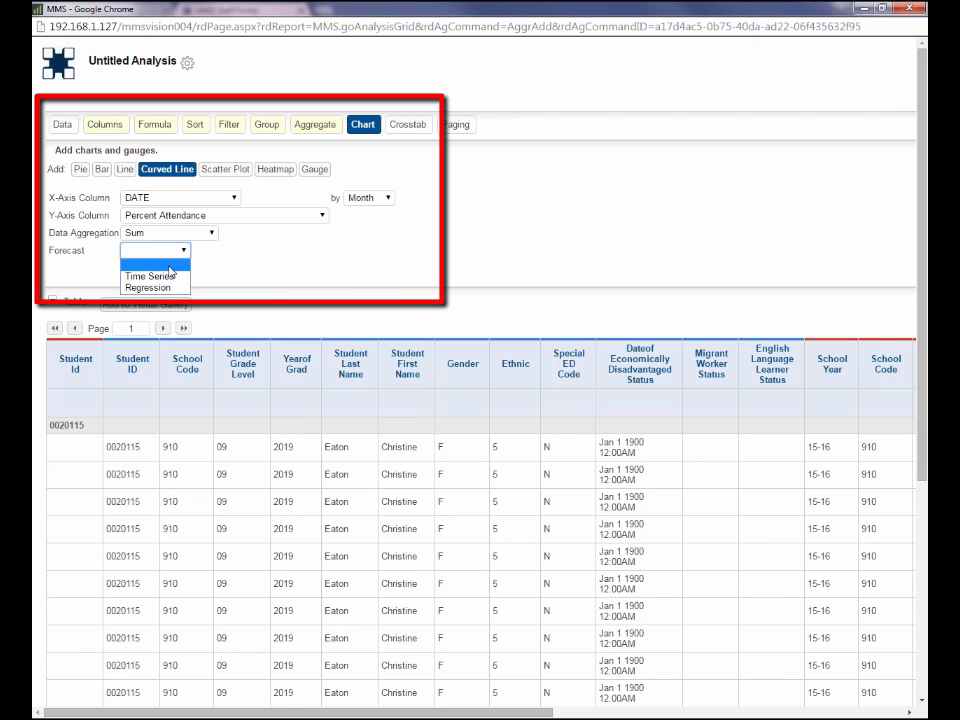
pyautogui.click(160, 288)
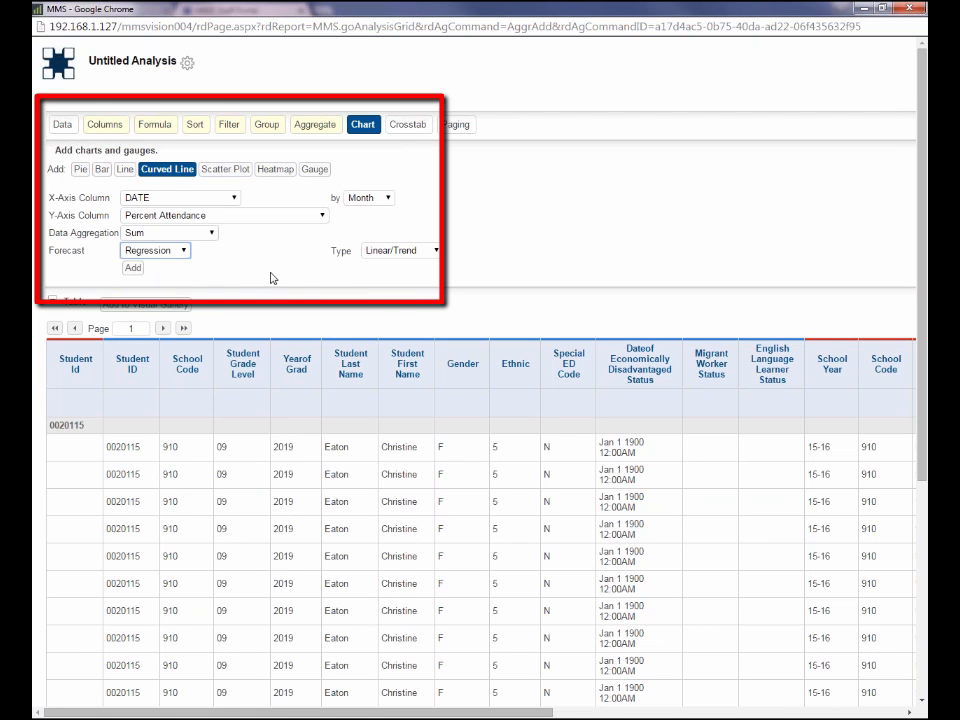
pyautogui.click(441, 253)
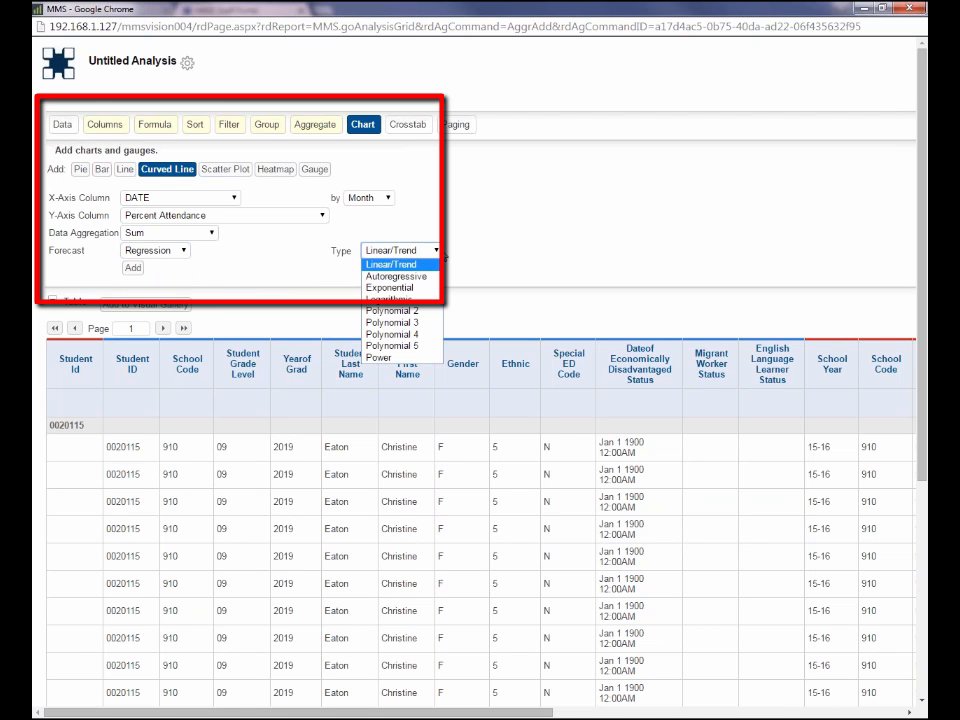
pyautogui.click(430, 264)
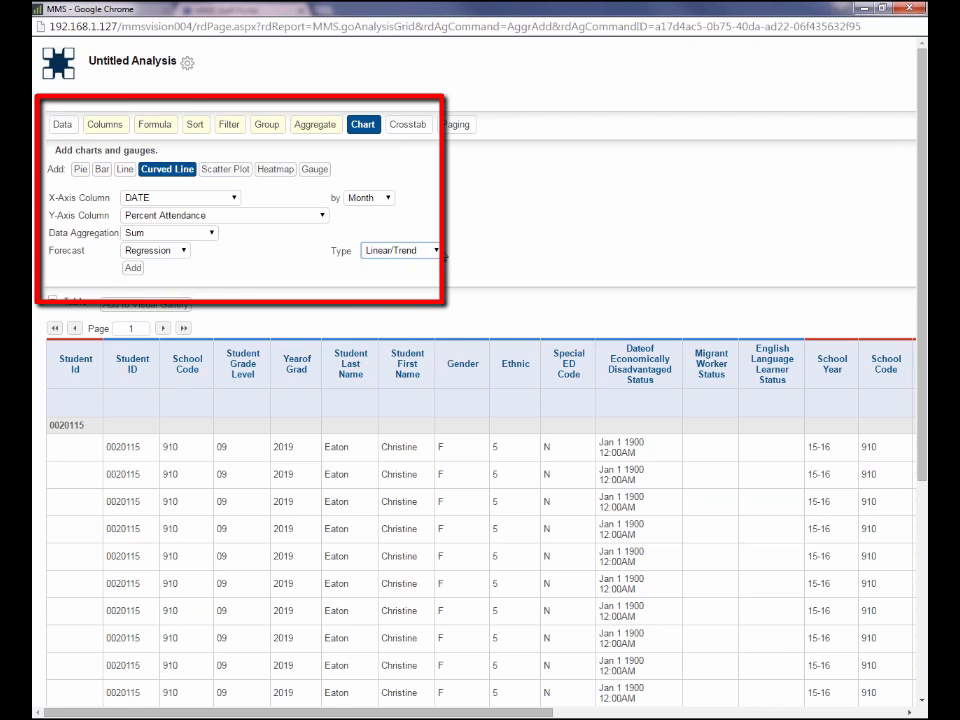
pyautogui.click(133, 268)
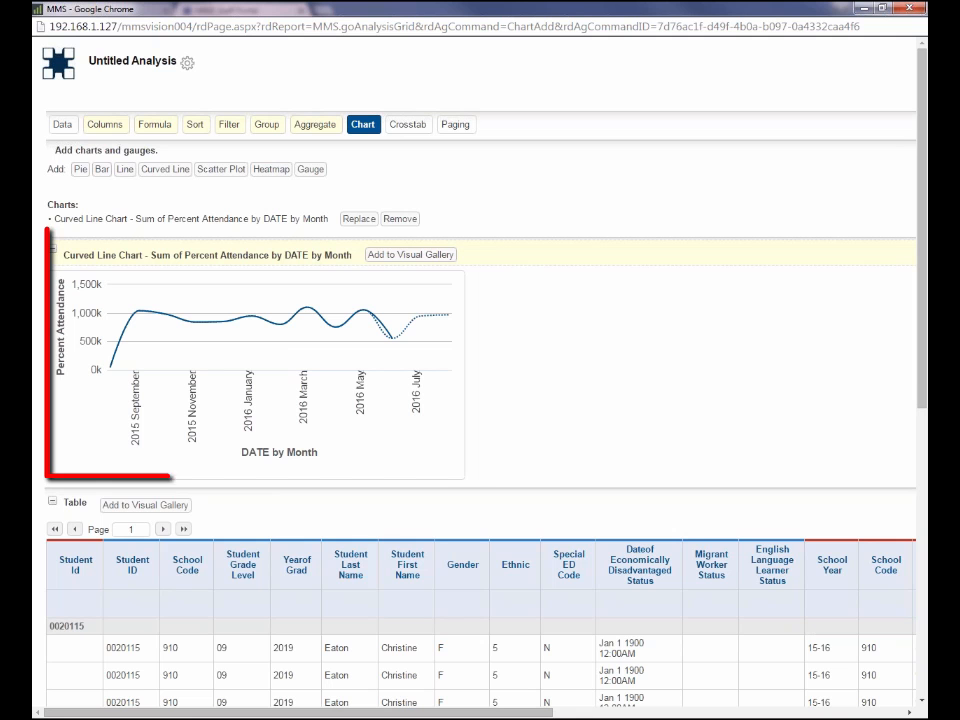
pyautogui.moveTo(117, 352)
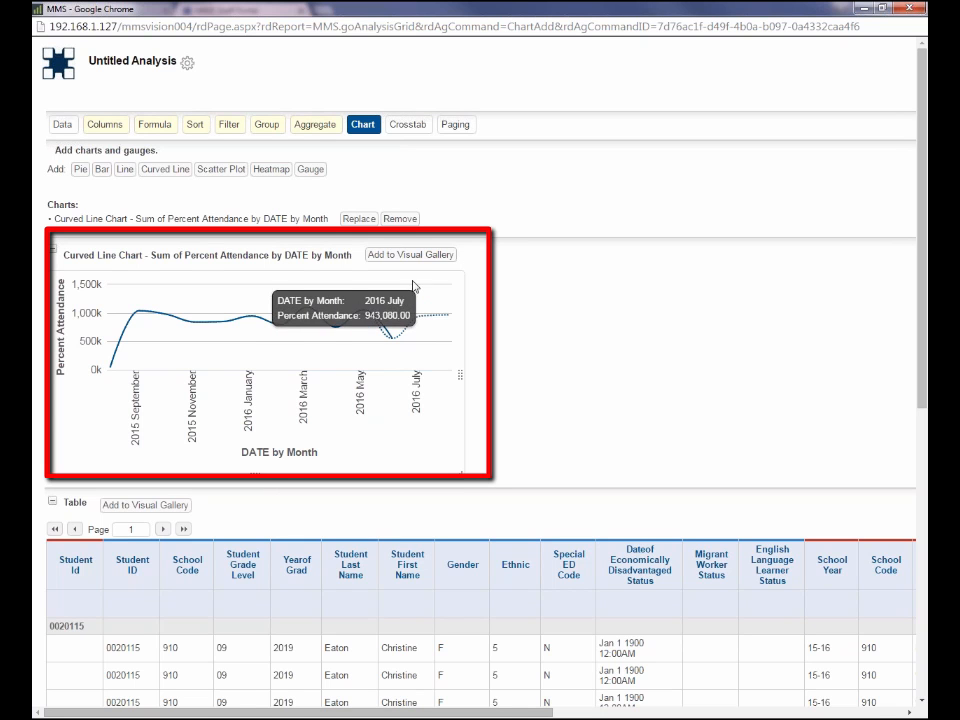
# Step: Set up a Heatmap chart with Yearof Grad as the label column and Absent as the size column
pyautogui.click(269, 170)
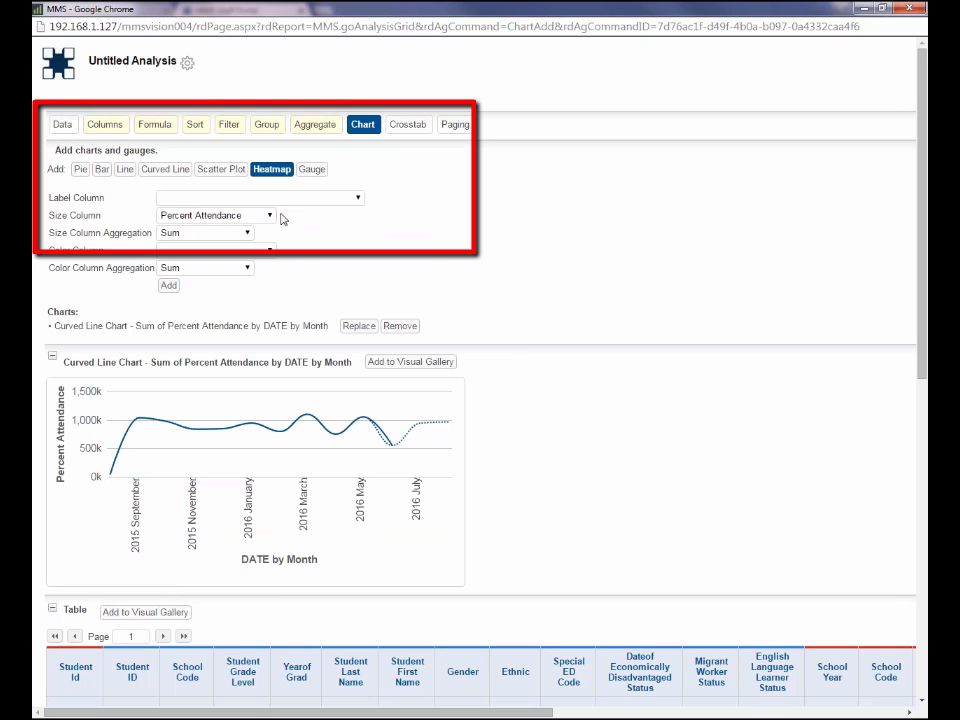
pyautogui.click(218, 199)
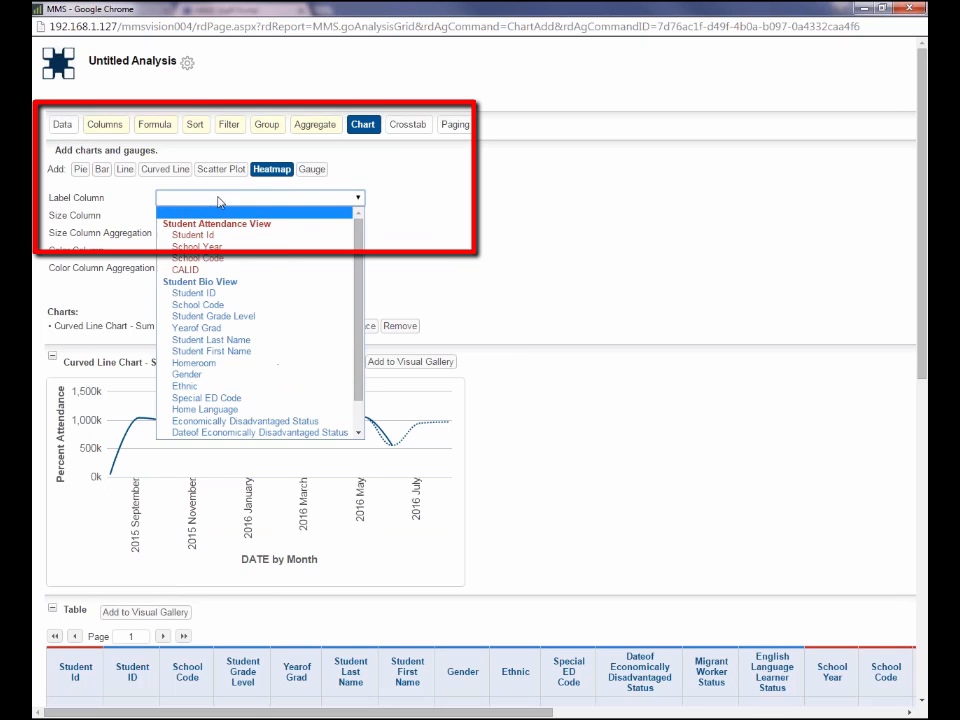
pyautogui.click(196, 327)
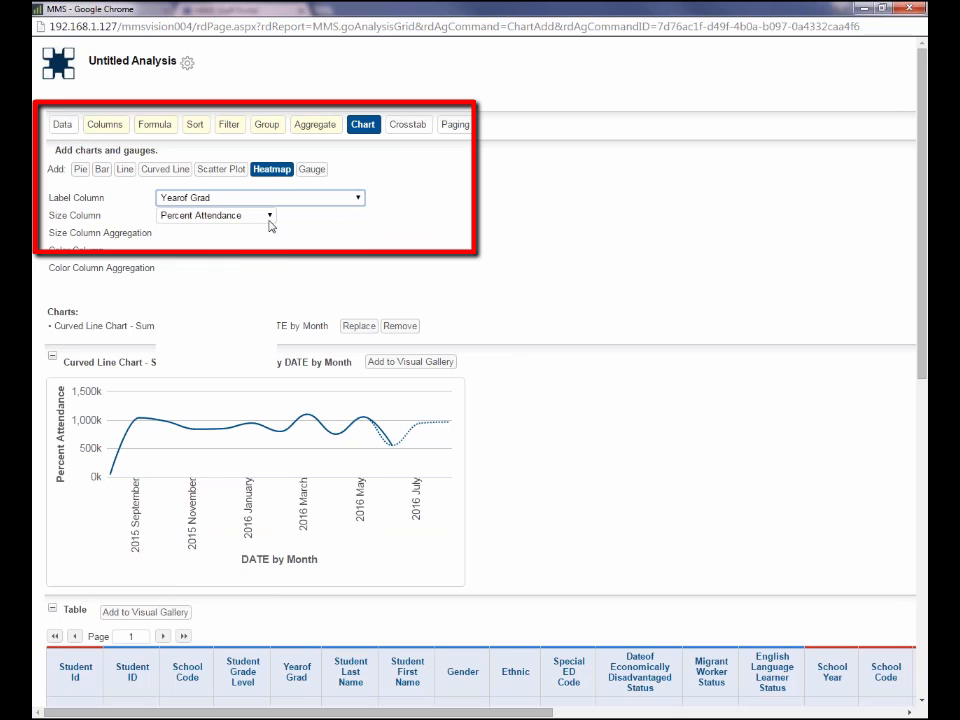
pyautogui.click(268, 216)
pyautogui.click(205, 286)
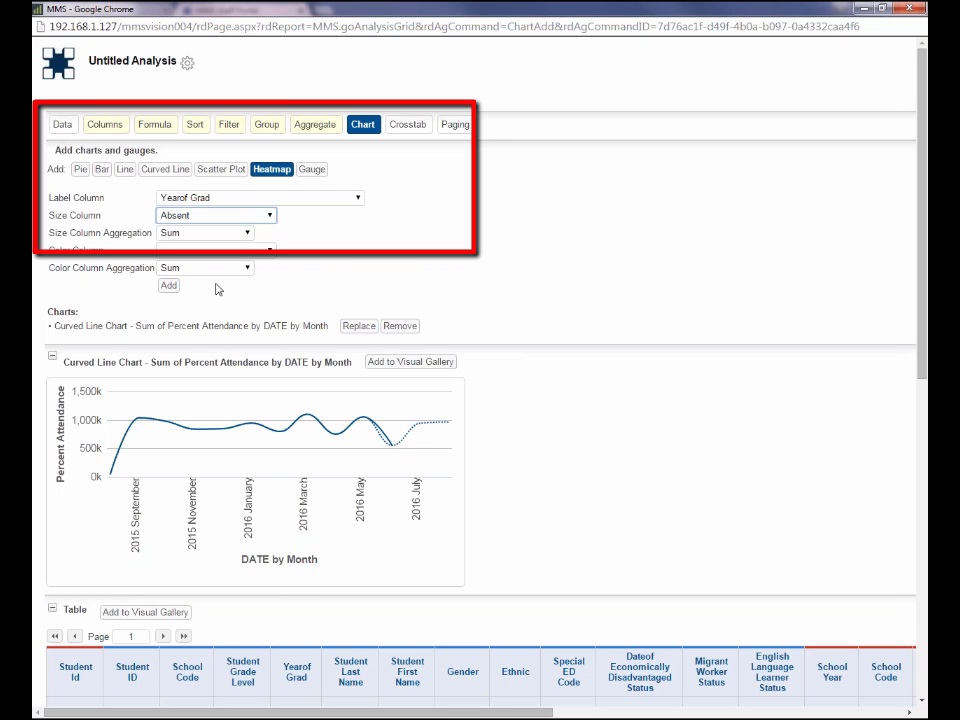
# Step: Color the heatmap by the Average of Percent Attendance and add the chart to the analysis
pyautogui.click(271, 256)
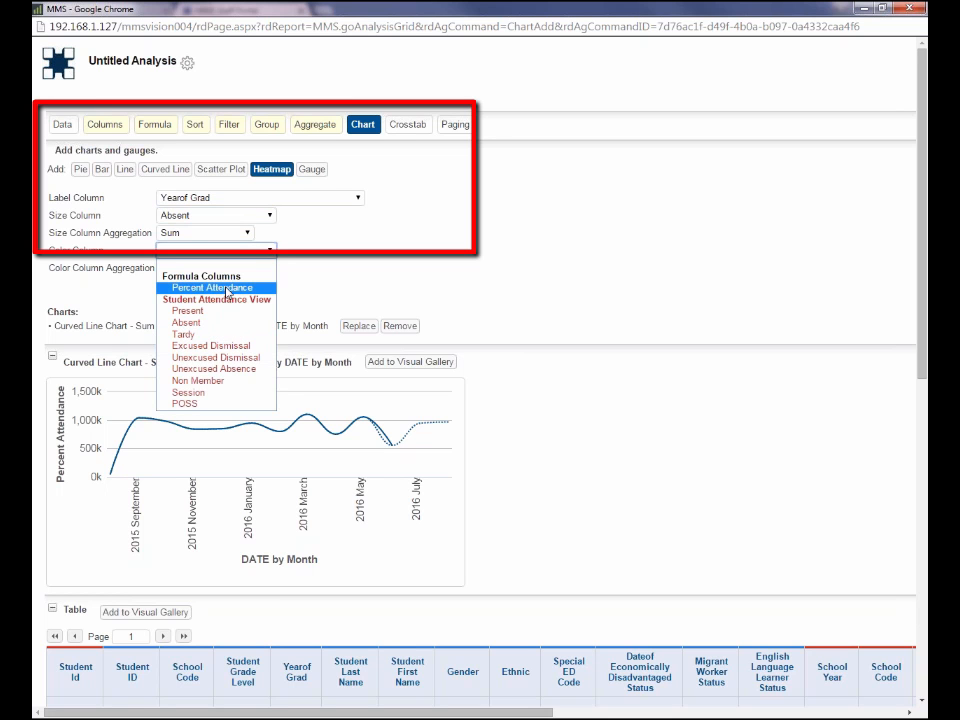
pyautogui.click(211, 287)
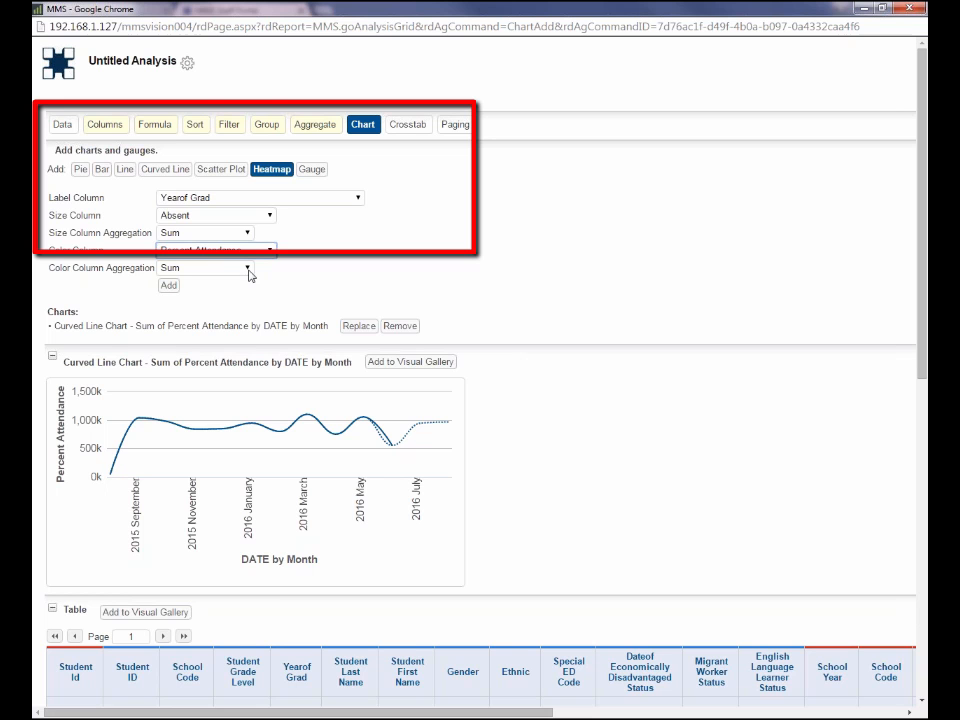
pyautogui.click(248, 270)
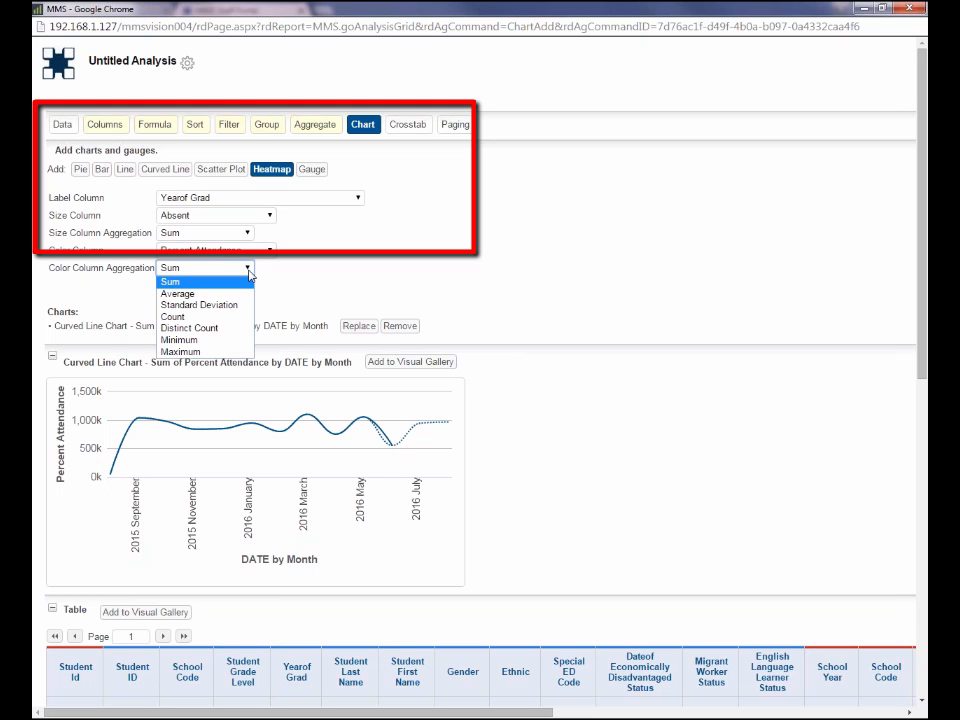
pyautogui.click(243, 293)
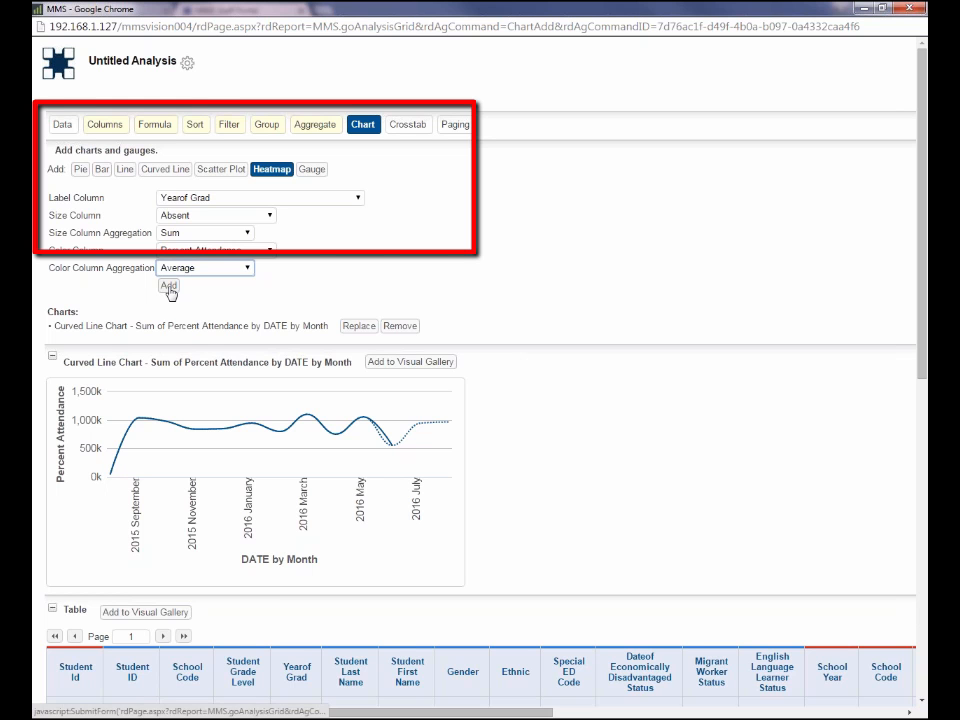
pyautogui.click(169, 287)
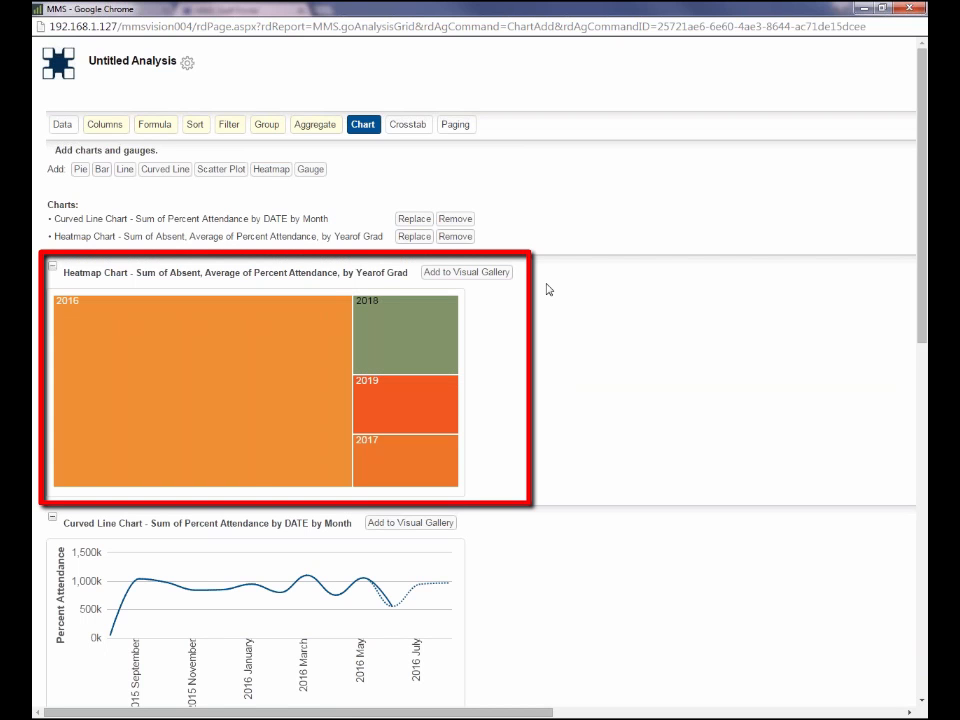
# Step: Examine the absence and percent attendance values of the graduation year tiles in the heatmap
pyautogui.moveTo(99, 480)
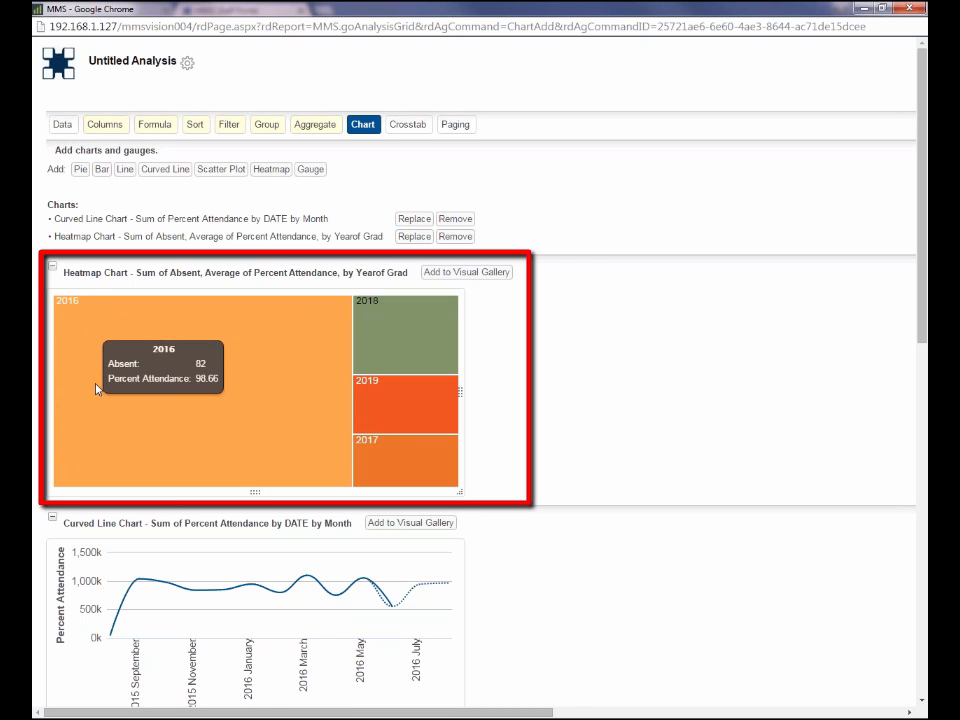
pyautogui.moveTo(386, 347)
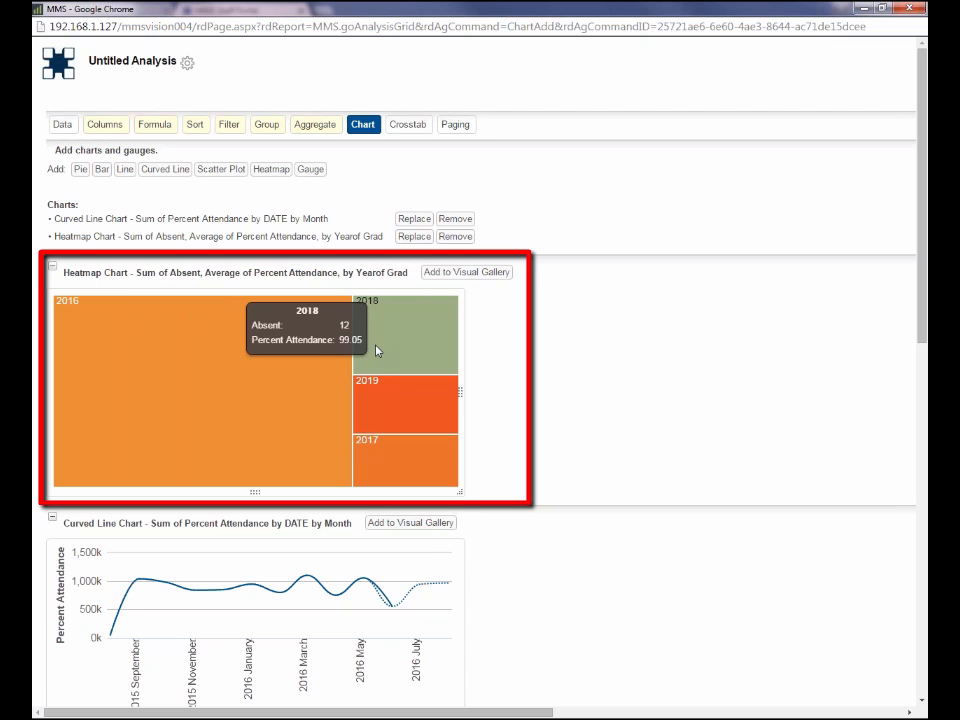
pyautogui.moveTo(384, 386)
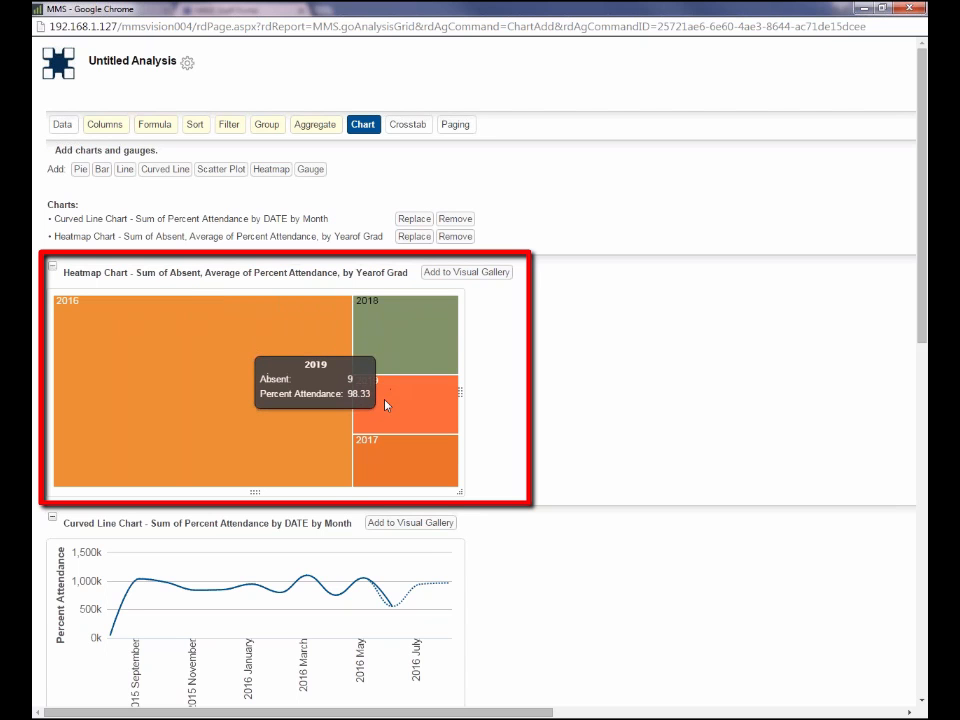
pyautogui.moveTo(247, 405)
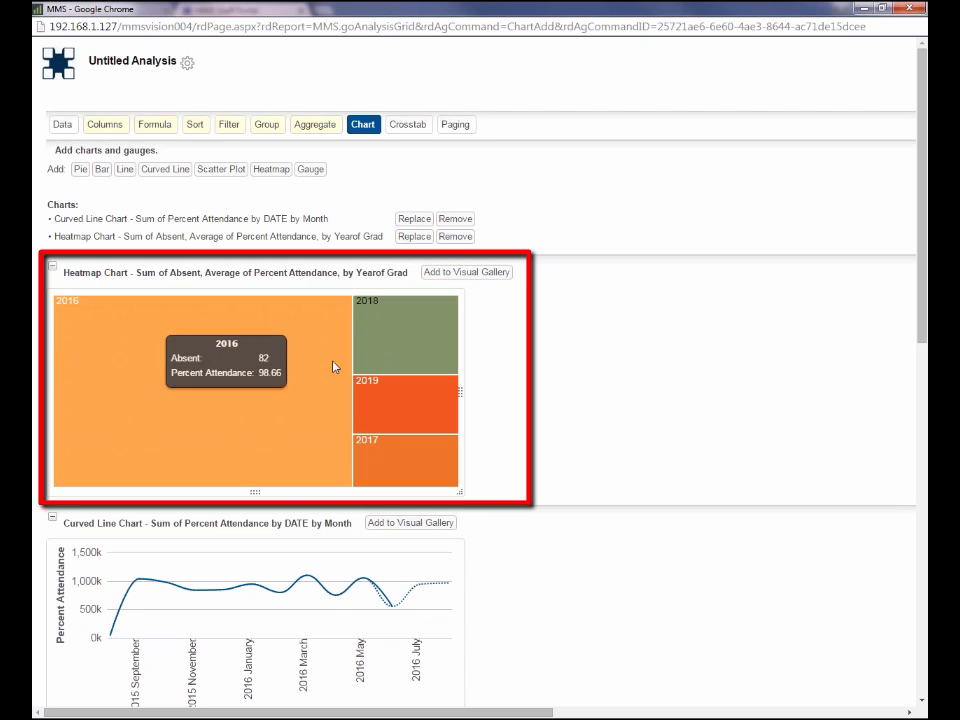
pyautogui.moveTo(345, 356)
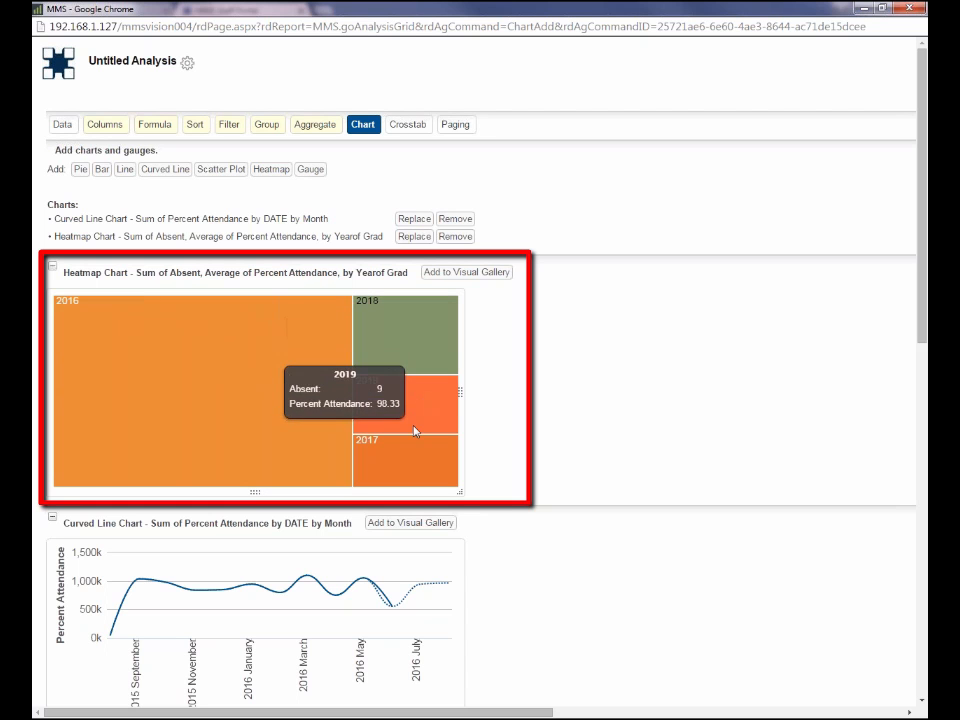
pyautogui.moveTo(259, 429)
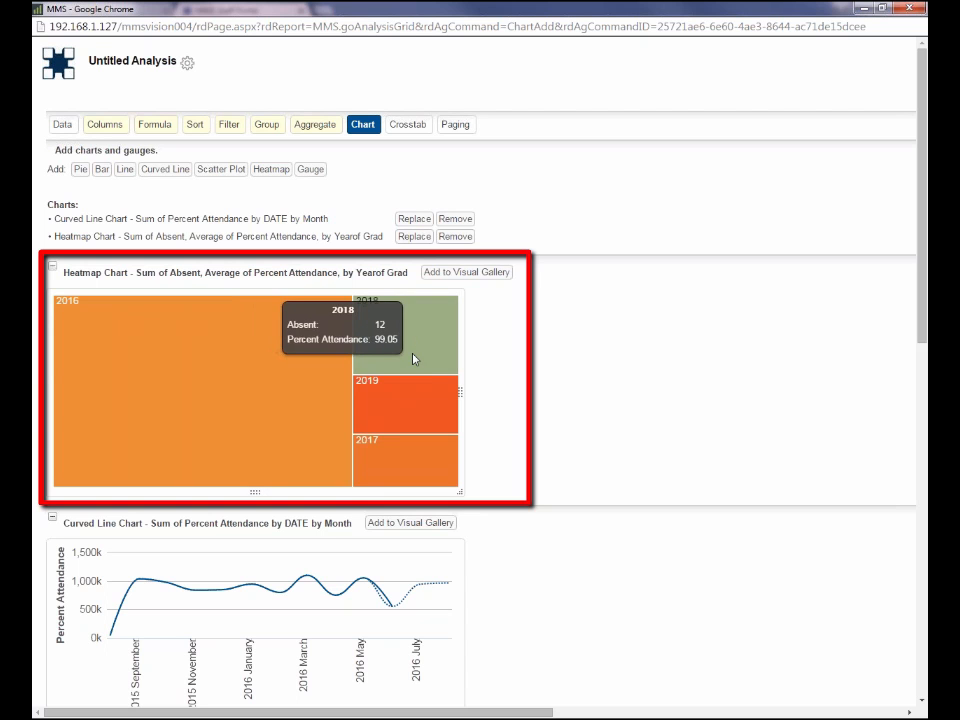
pyautogui.moveTo(300, 381)
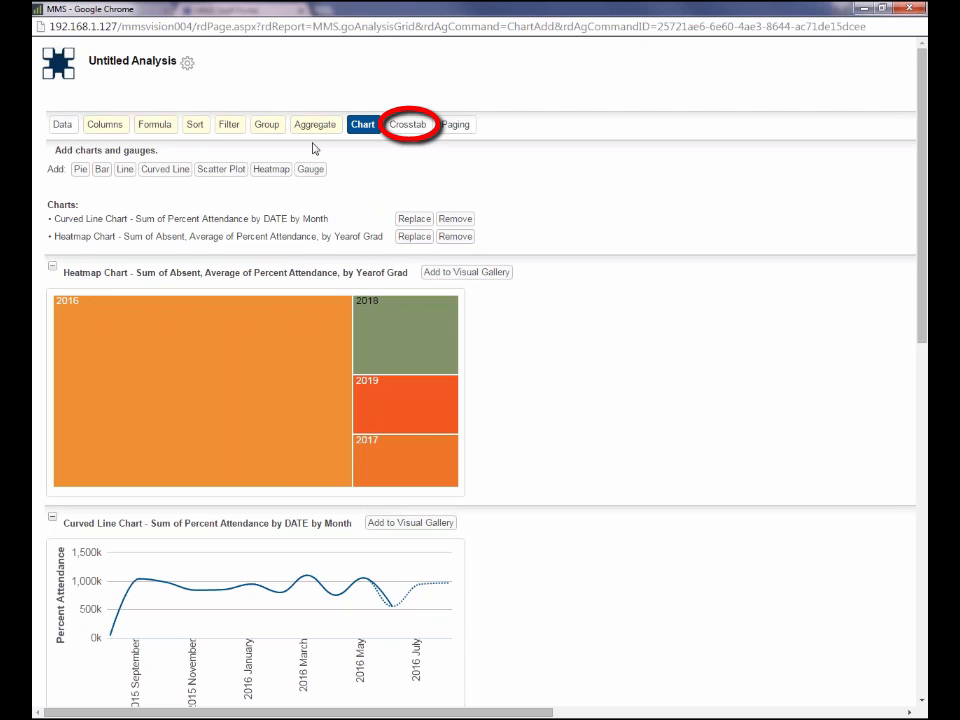
# Step: Set up a crosstab with Student Grade Level as the header values column and Gender as the label values column
pyautogui.click(411, 126)
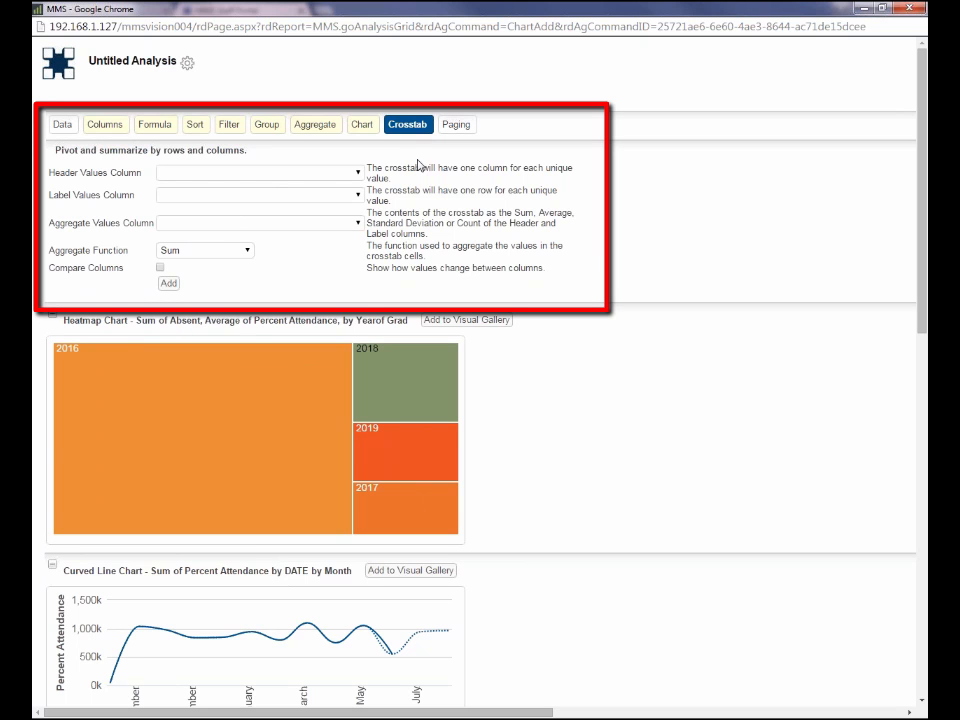
pyautogui.click(359, 174)
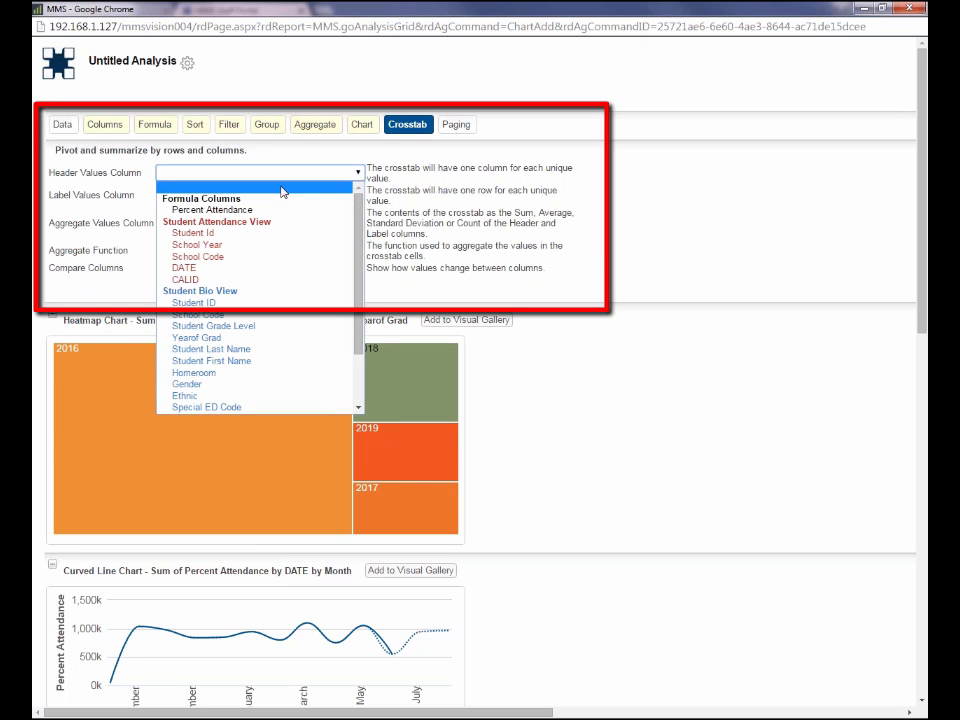
pyautogui.click(205, 326)
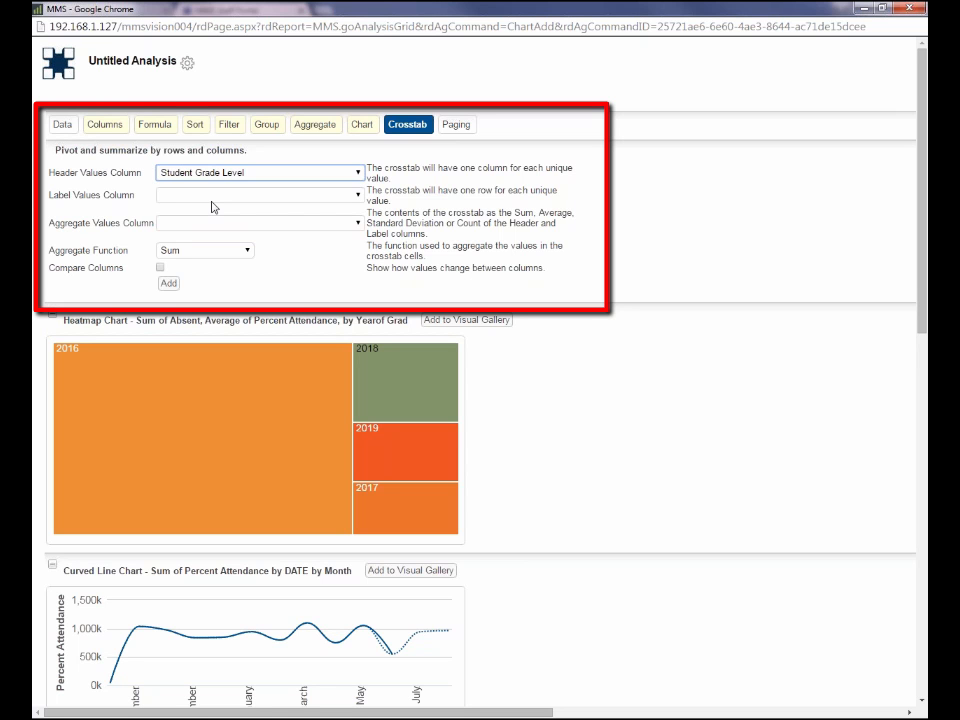
pyautogui.click(358, 196)
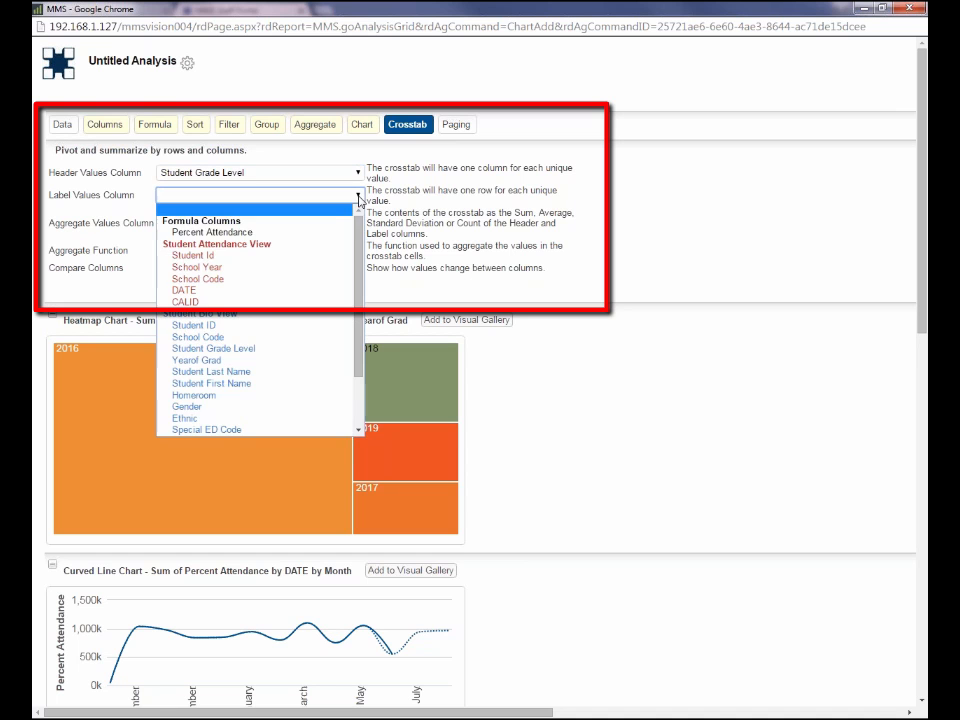
pyautogui.click(187, 408)
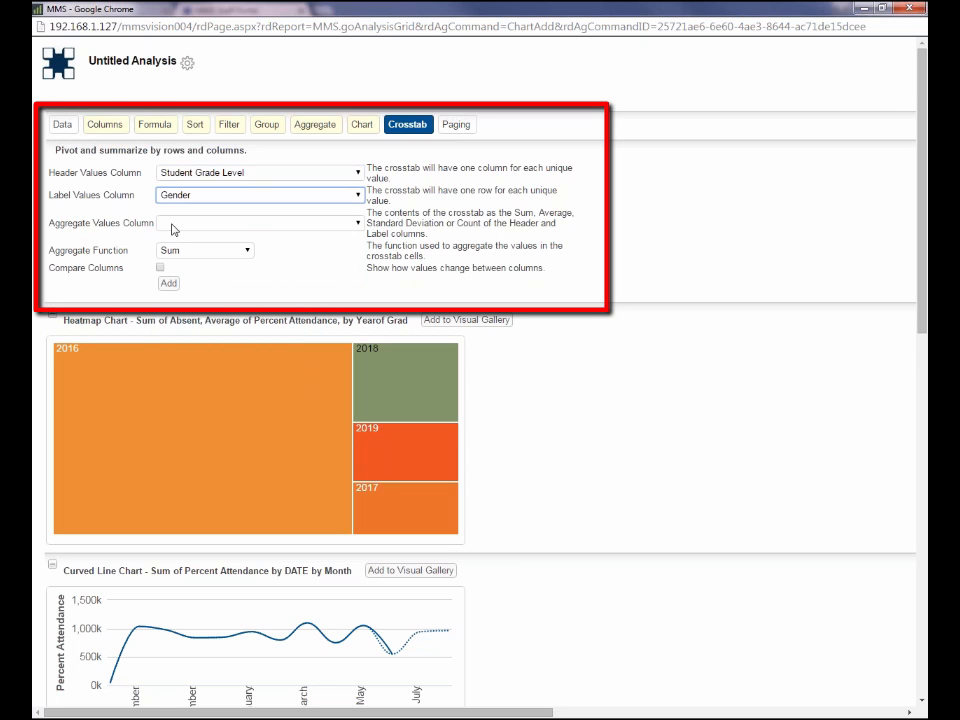
# Step: Aggregate the crosstab on Percent Attendance with the Average function and add it to the analysis
pyautogui.click(357, 225)
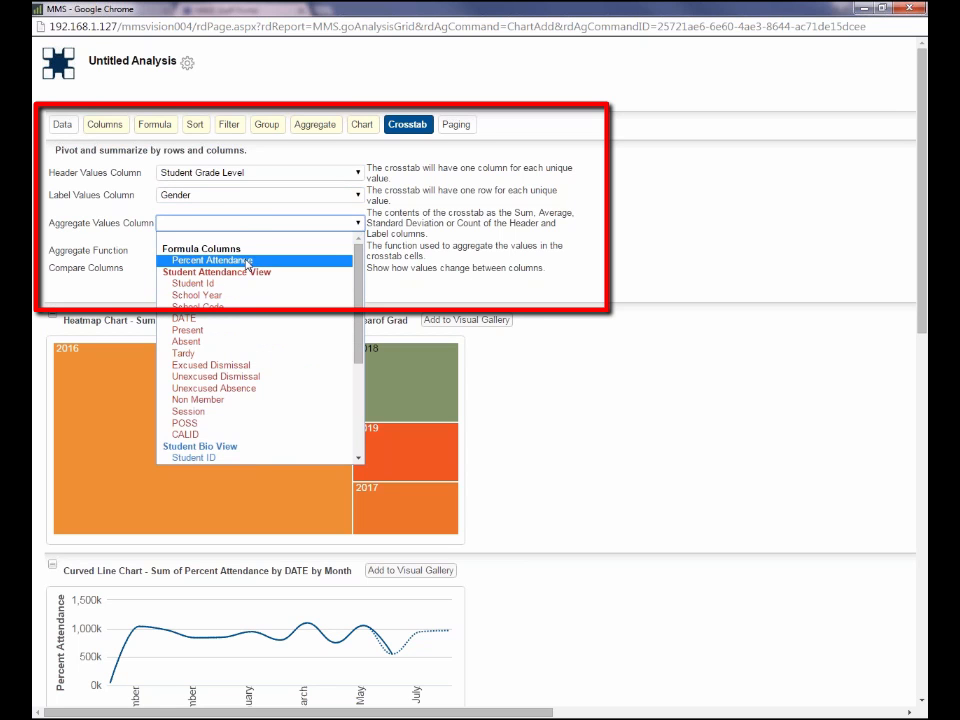
pyautogui.click(212, 260)
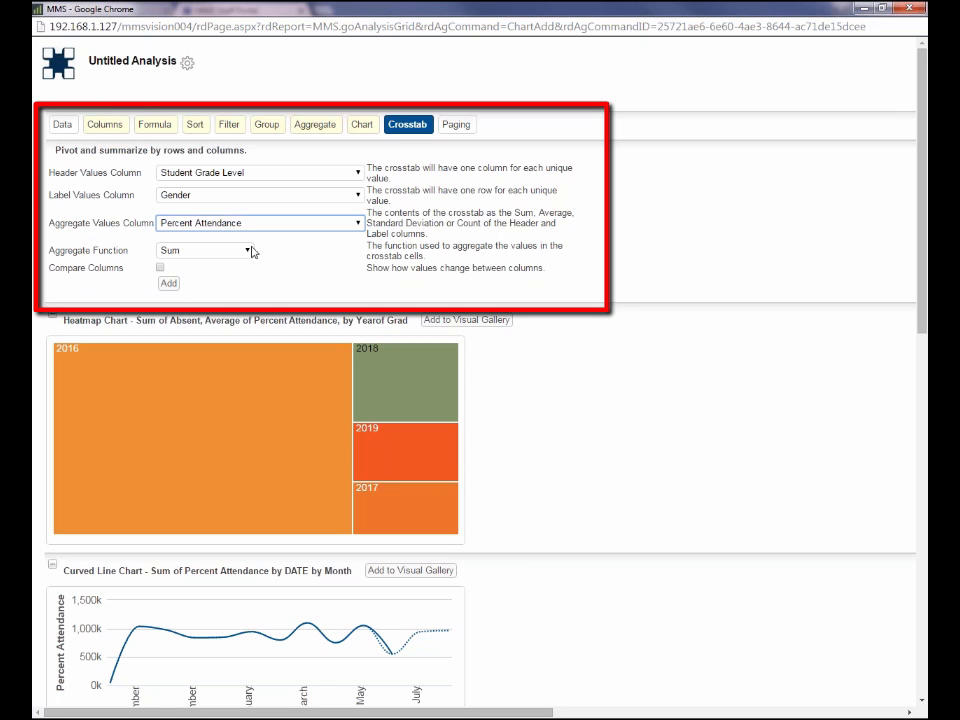
pyautogui.click(246, 251)
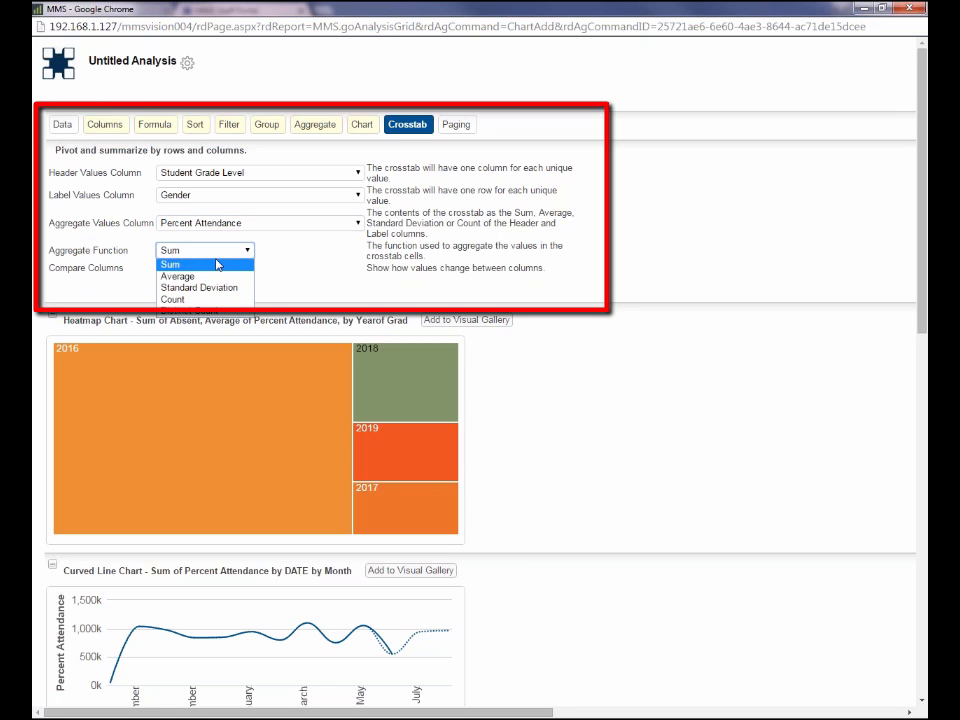
pyautogui.click(180, 276)
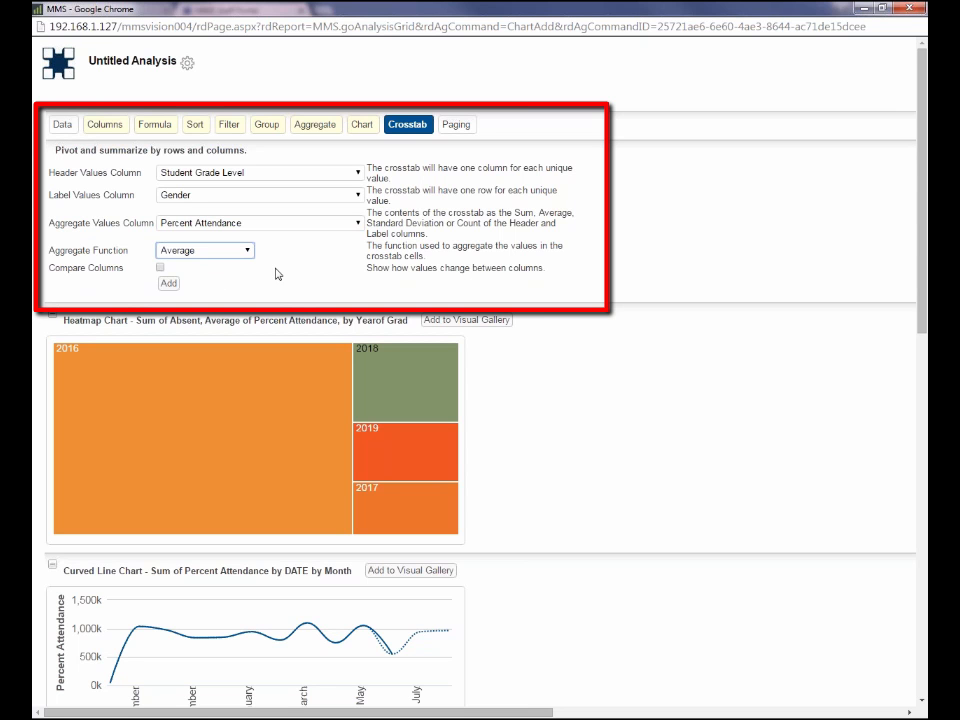
pyautogui.click(170, 284)
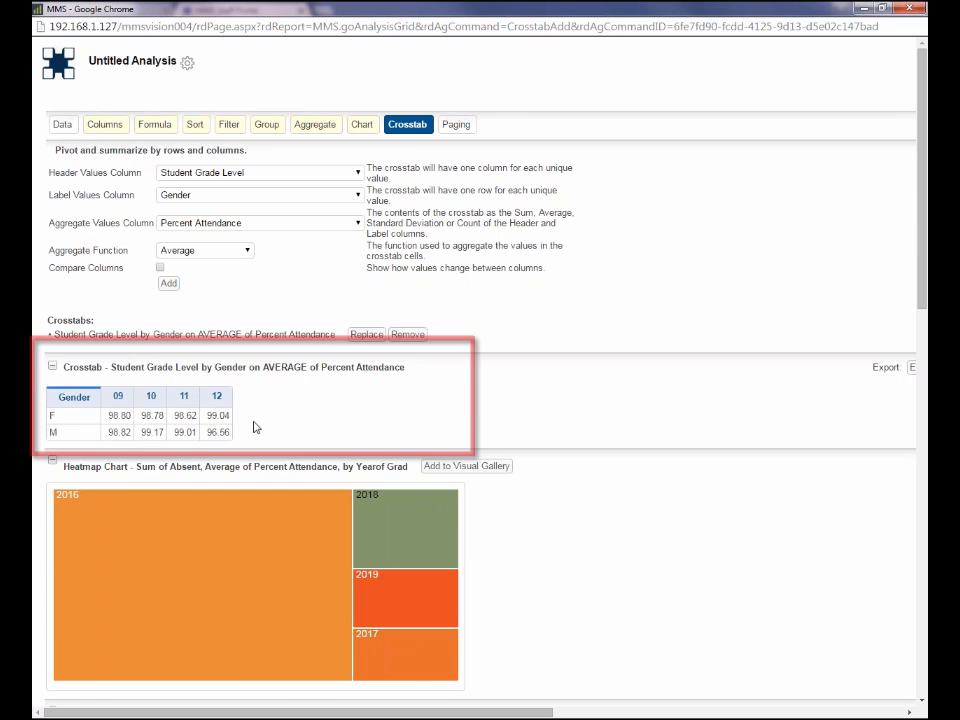
# Step: Apply table paging with 20 rows per page and return to the main menu
pyautogui.click(460, 127)
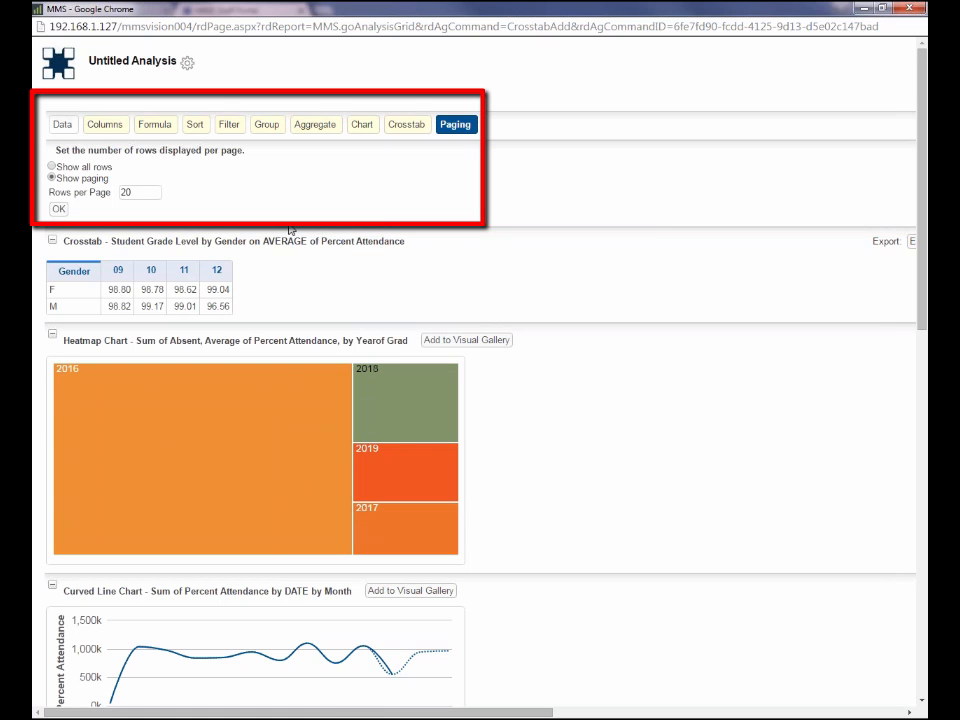
pyautogui.click(58, 209)
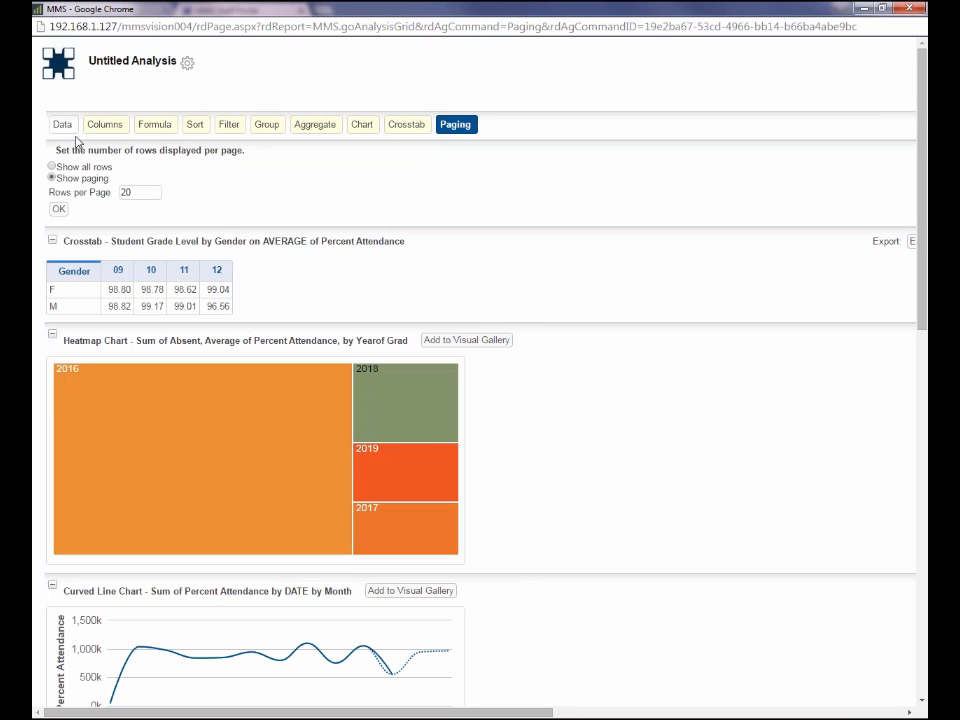
pyautogui.click(58, 68)
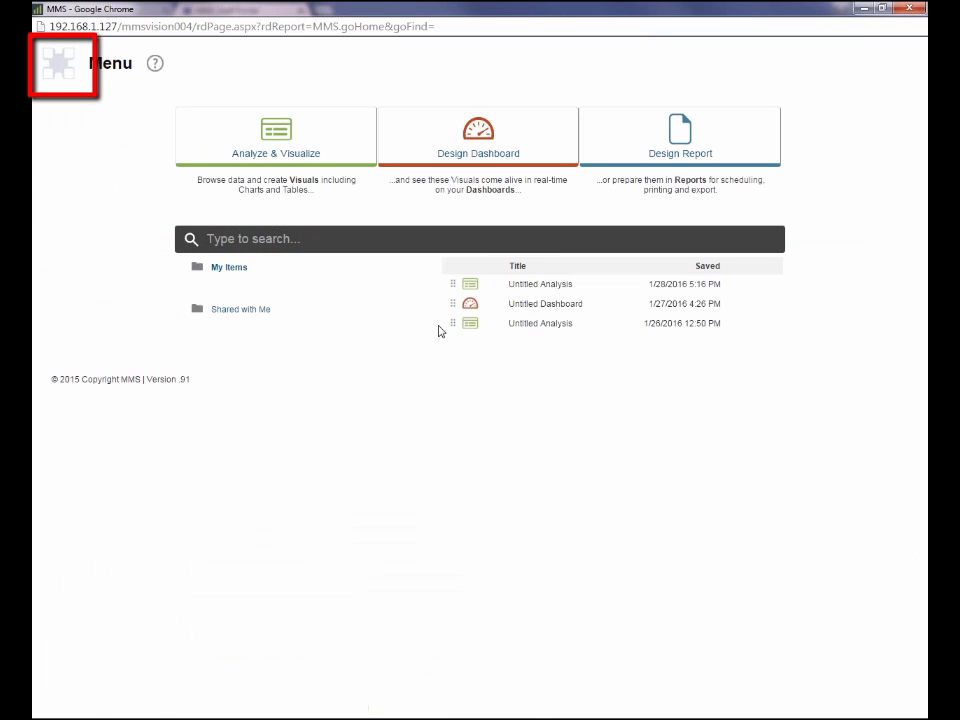